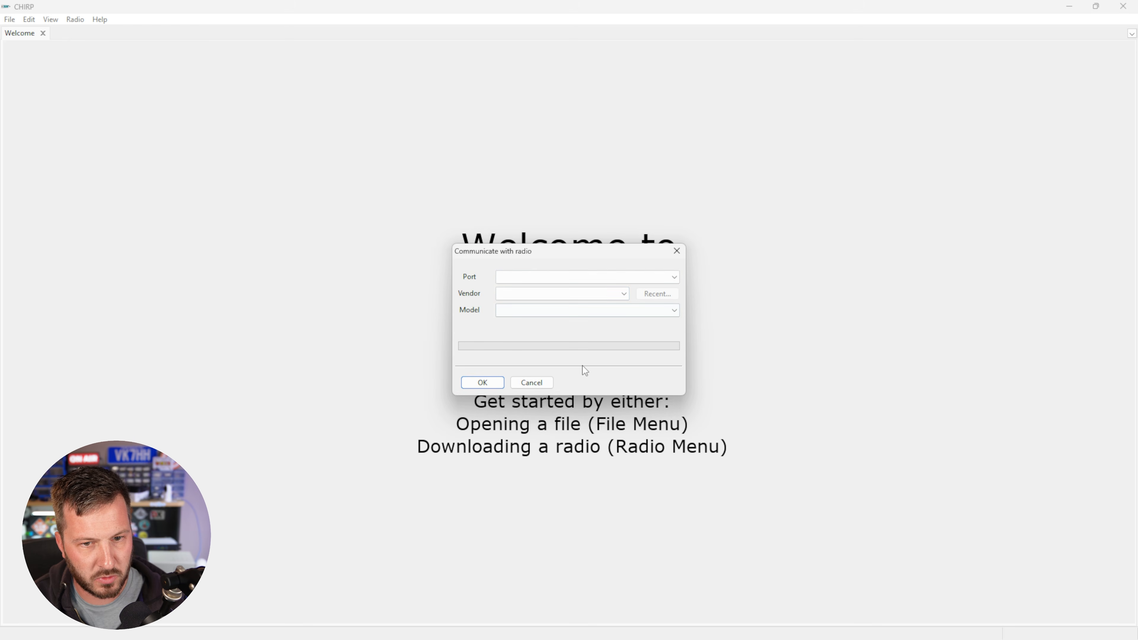
Check which serial ports are offered for communicating with the radio, and cancel the dialog without choosing one
left_click(559, 280)
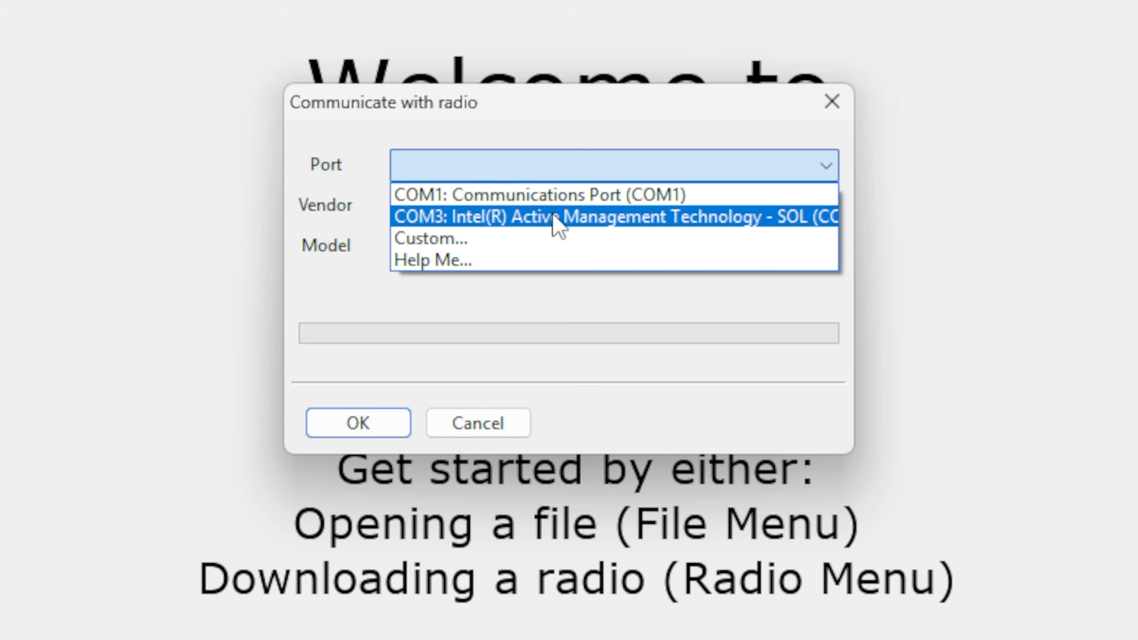
left_click(551, 141)
left_click(592, 164)
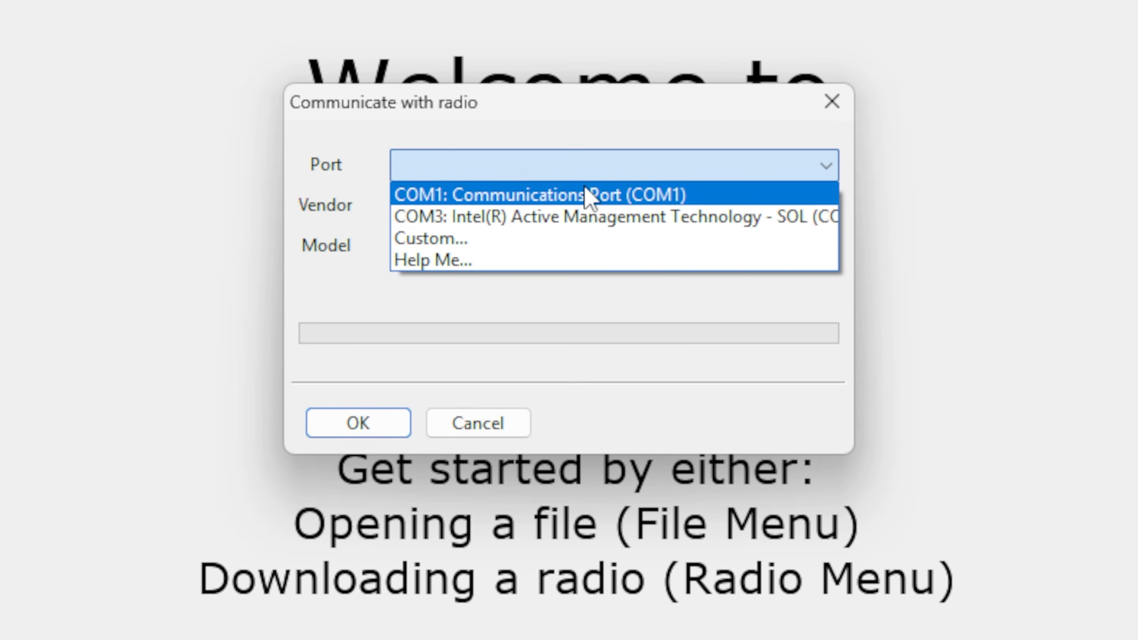
left_click(585, 121)
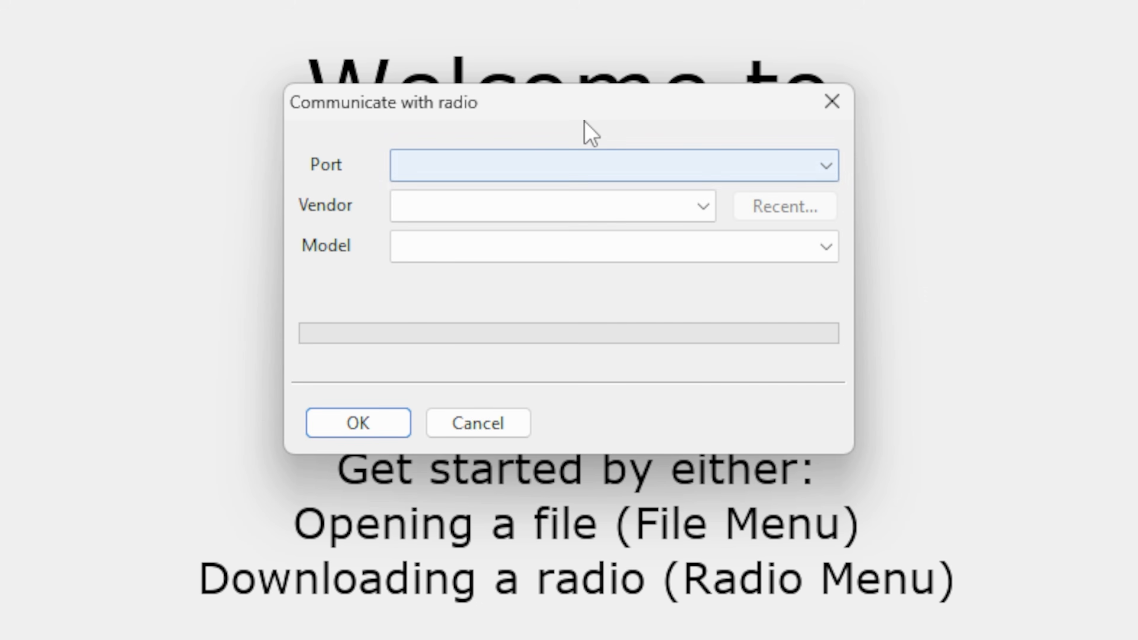
left_click(607, 152)
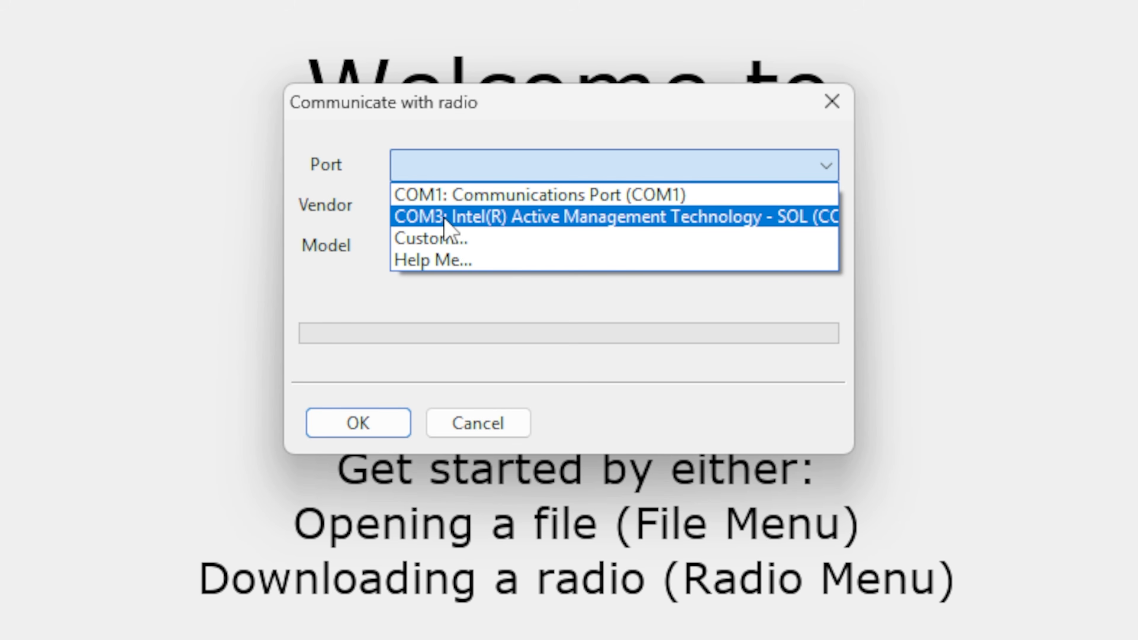
left_click(495, 421)
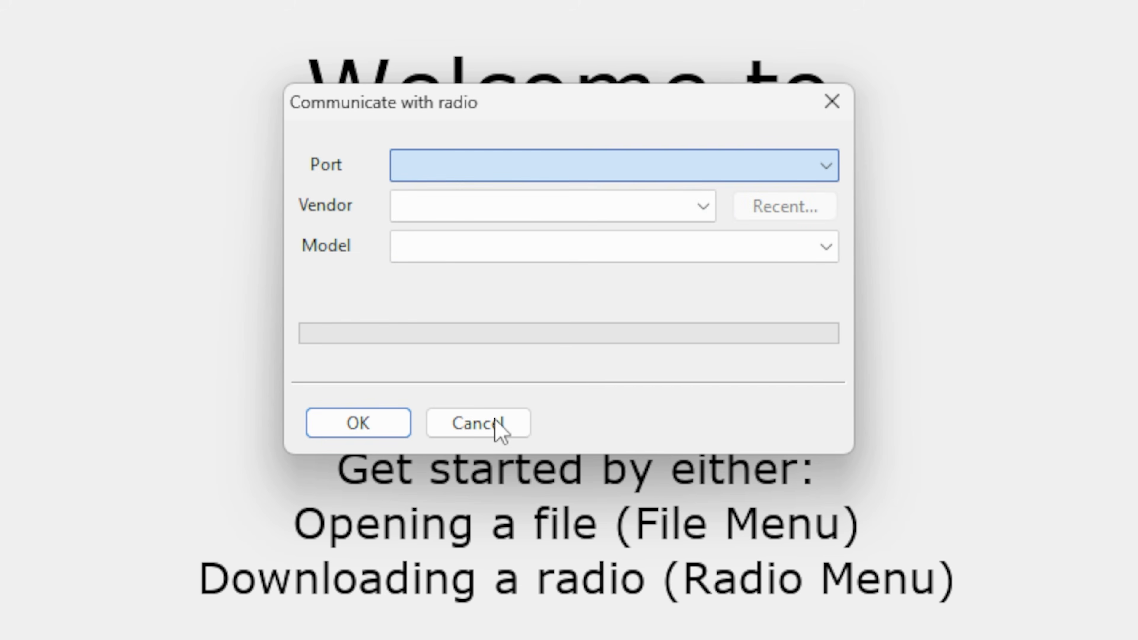
left_click(513, 425)
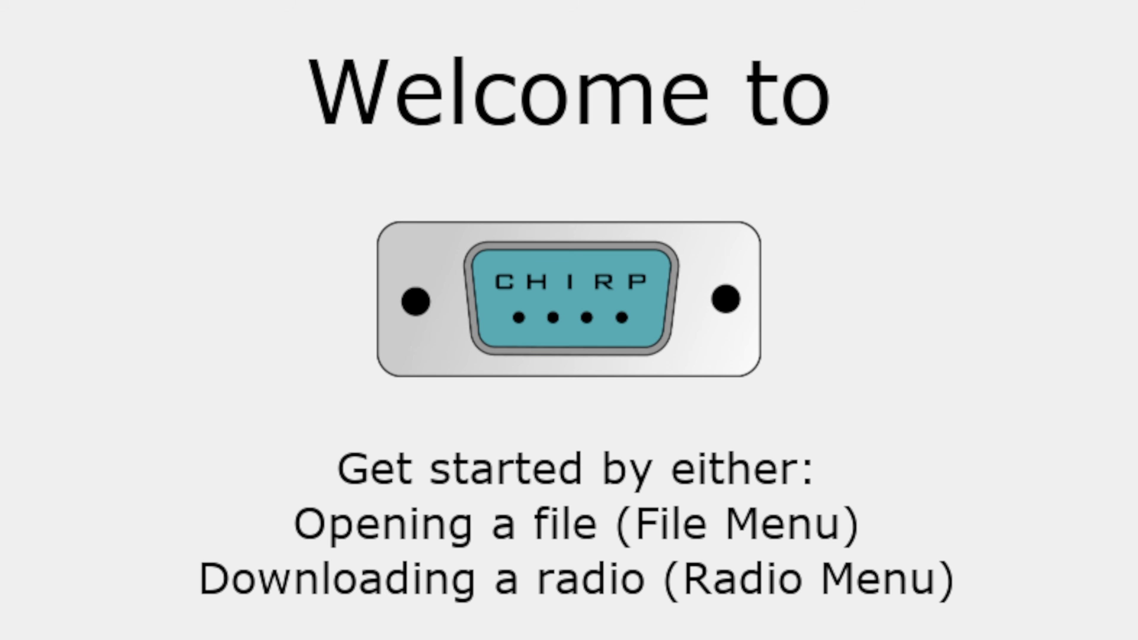
Start a new download from the radio and check the list of available ports again
key("alt+d")
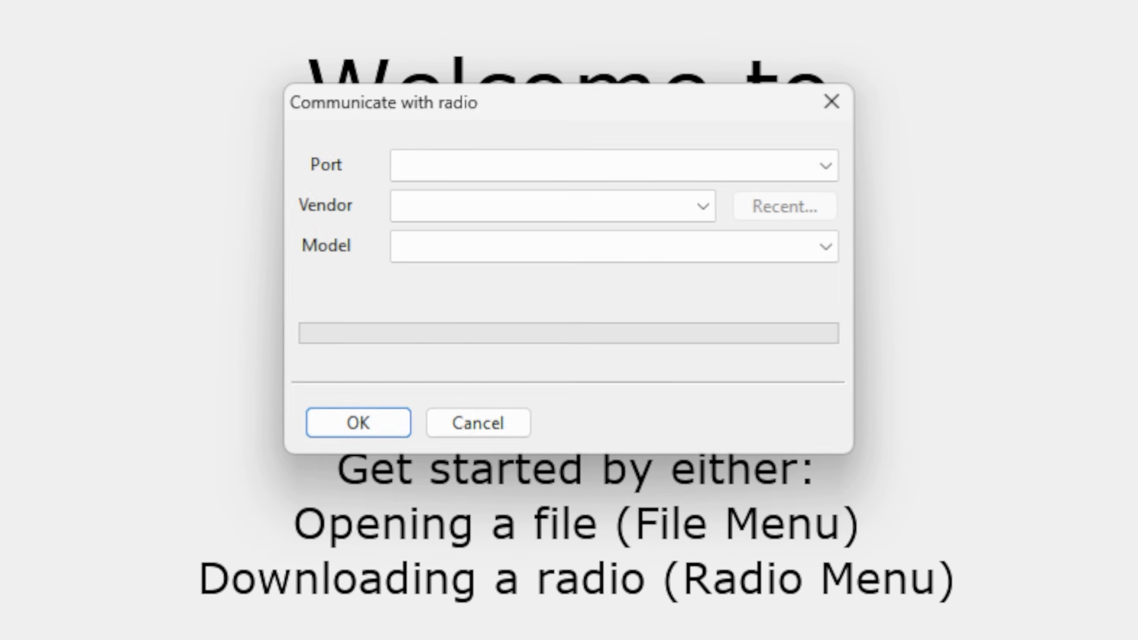
left_click(530, 170)
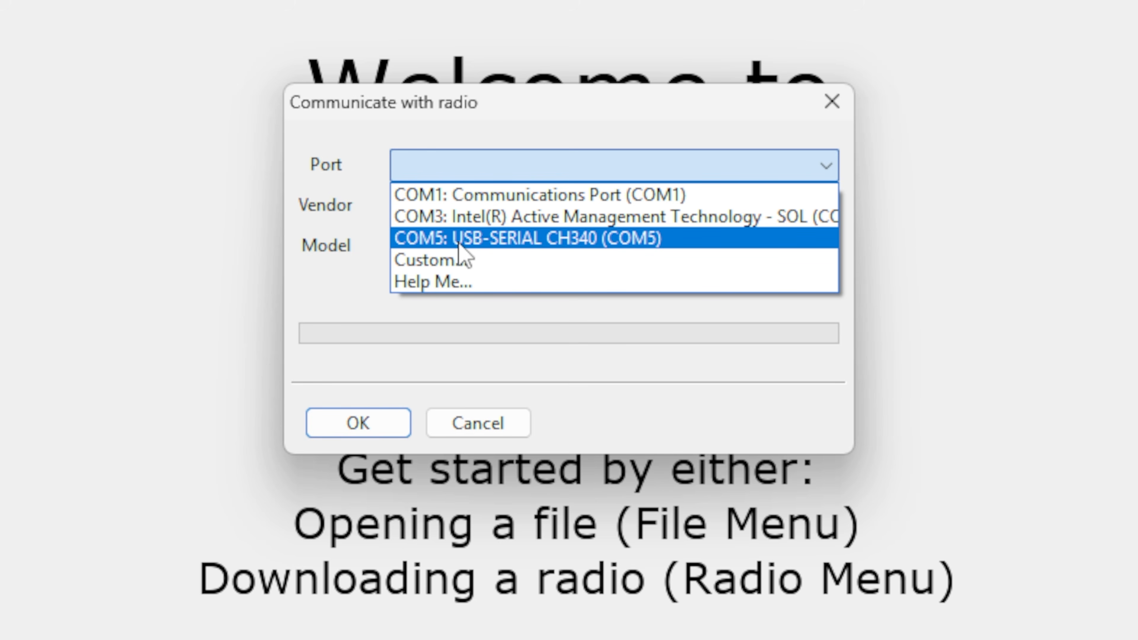
left_click(679, 112)
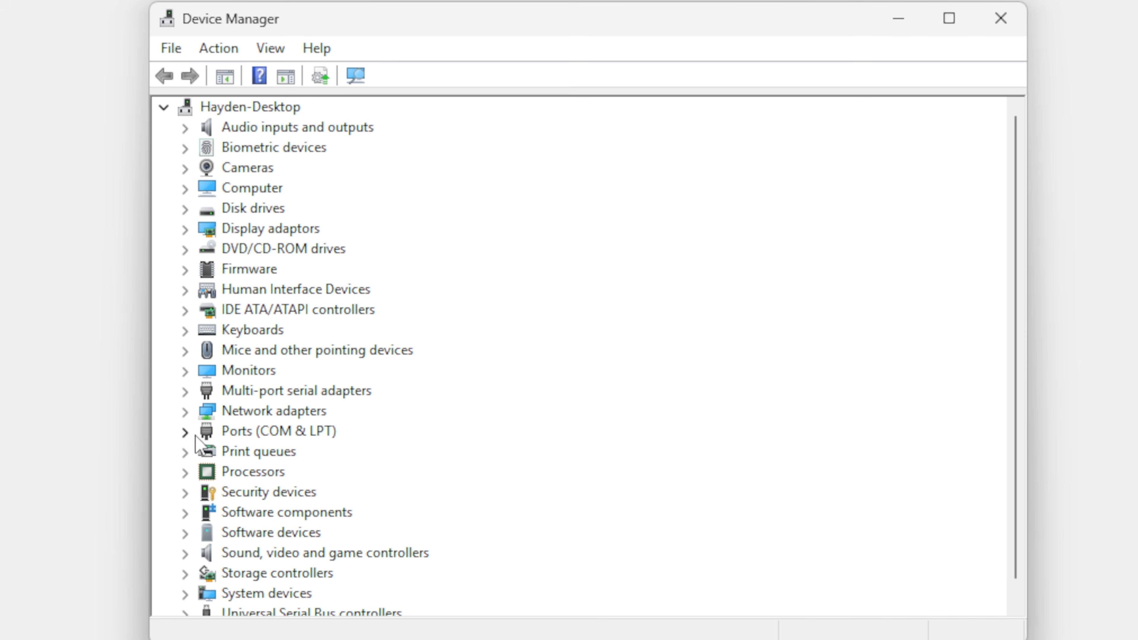
Examine the entries under Ports (COM & LPT) in Device Manager, select USB-SERIAL CH340, and close Device Manager
left_click(185, 433)
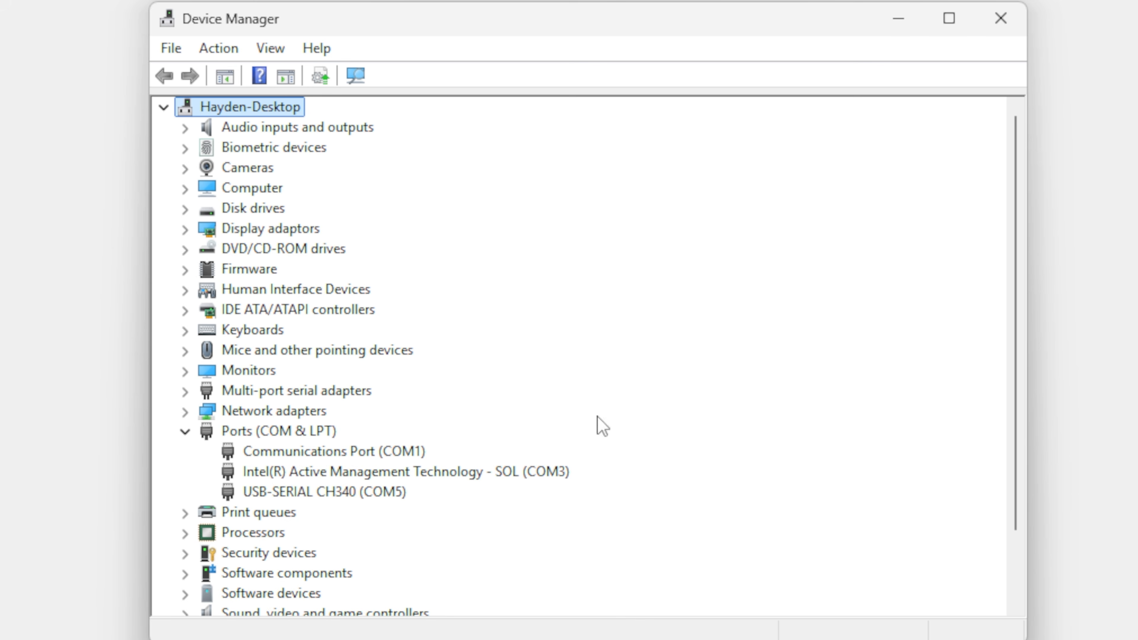
left_click(335, 491)
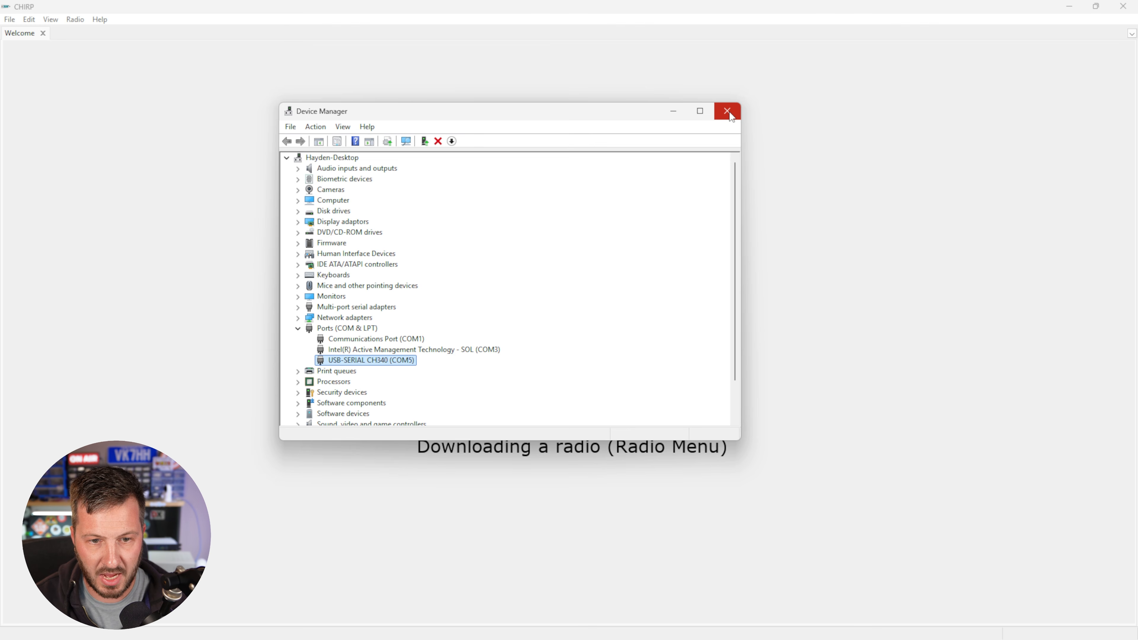
left_click(1001, 18)
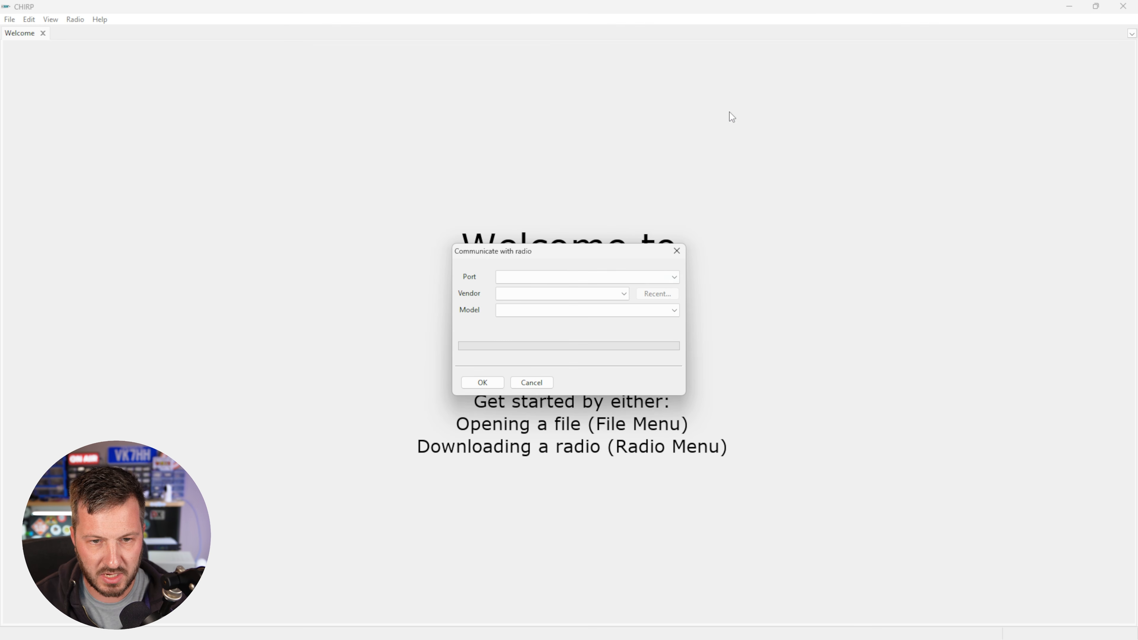
Set the communication port to COM5: USB-SERIAL CH340 and the vendor to Baofeng
left_click(528, 275)
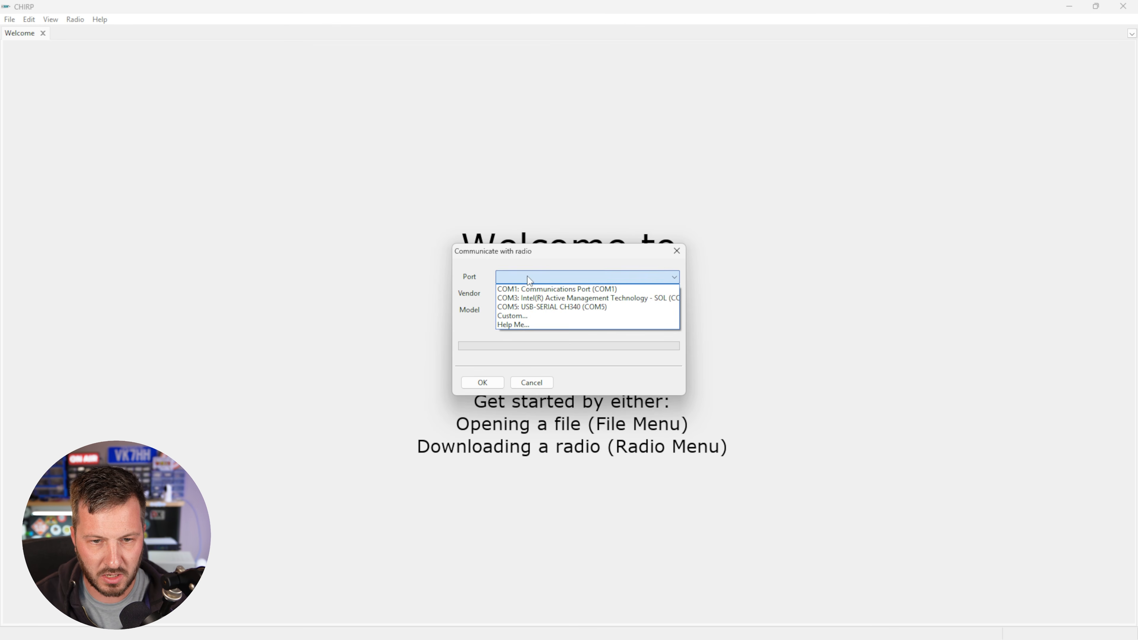
left_click(521, 308)
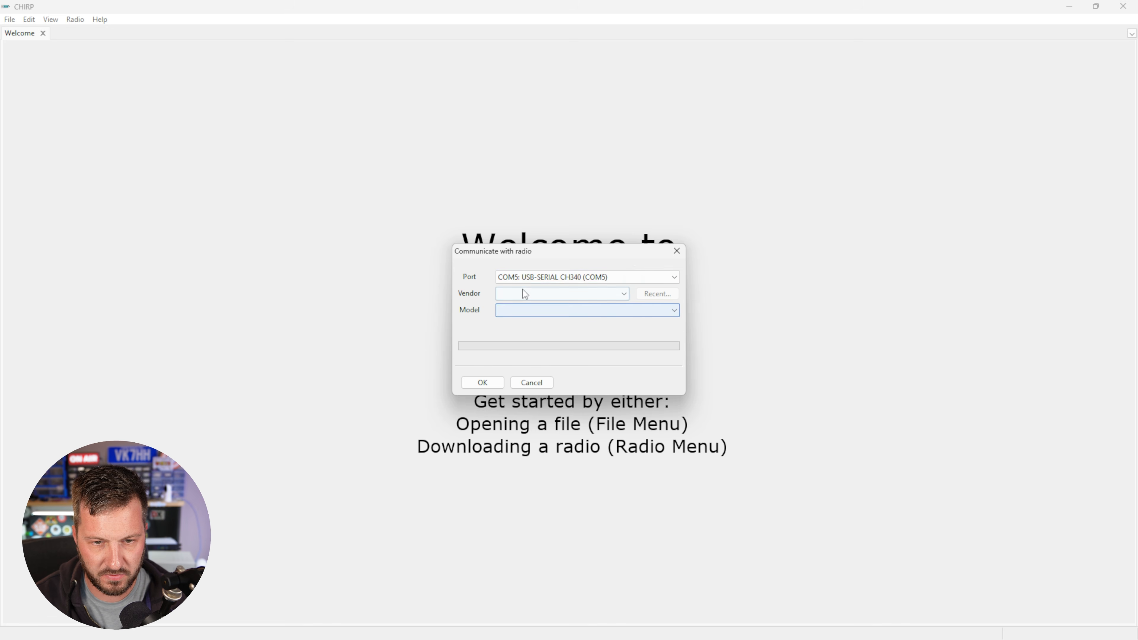
left_click(615, 296)
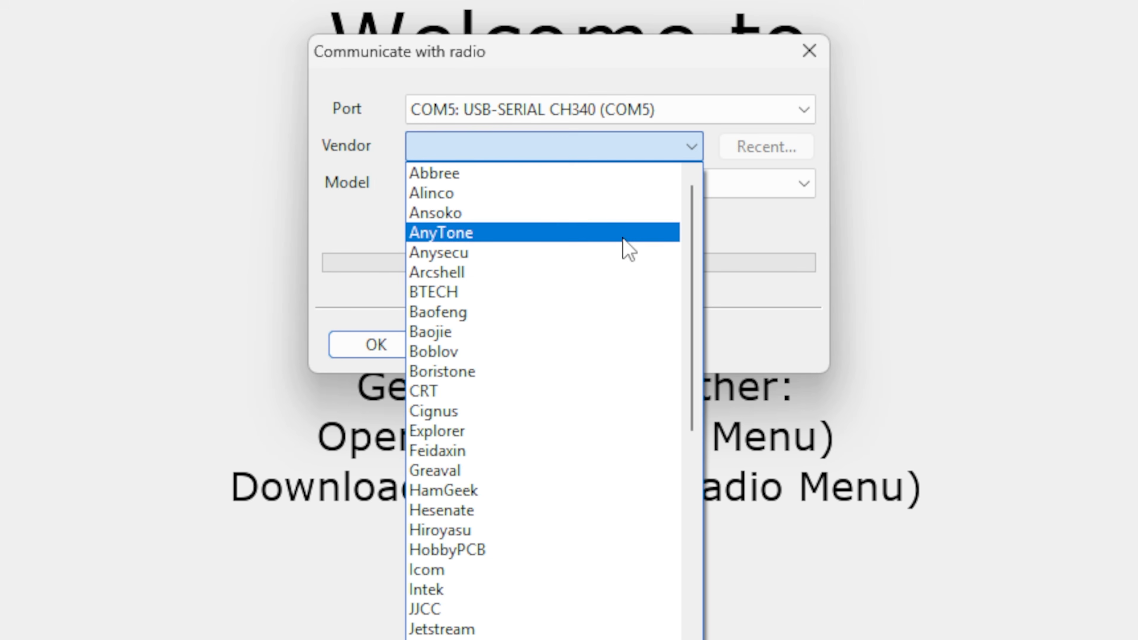
scroll(622, 242, "down", 8)
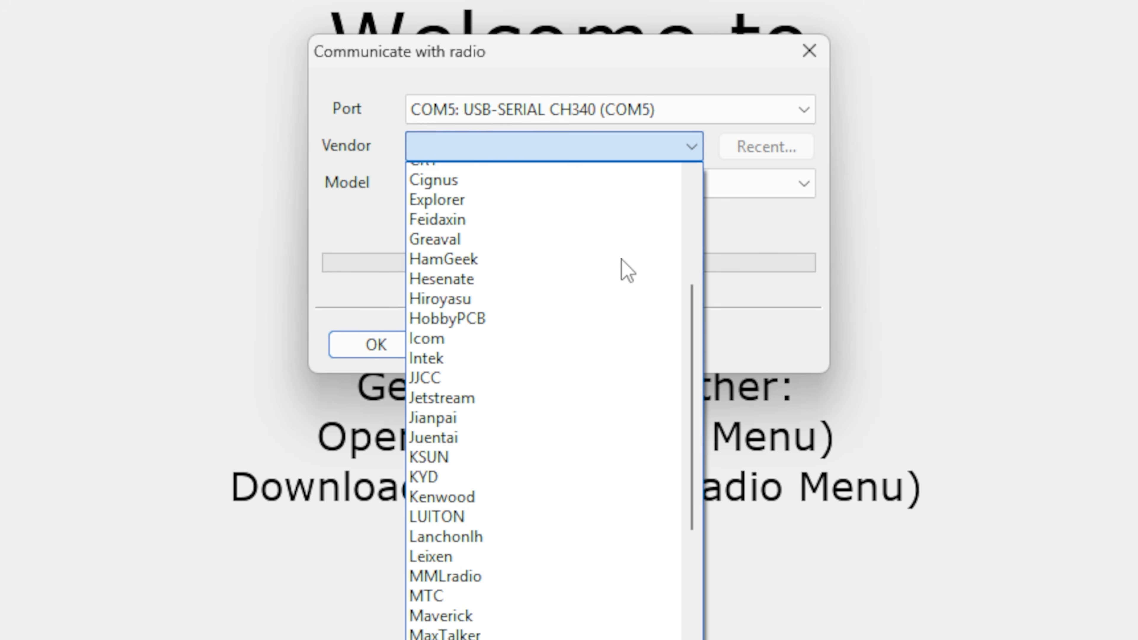
scroll(623, 261, "down", 4)
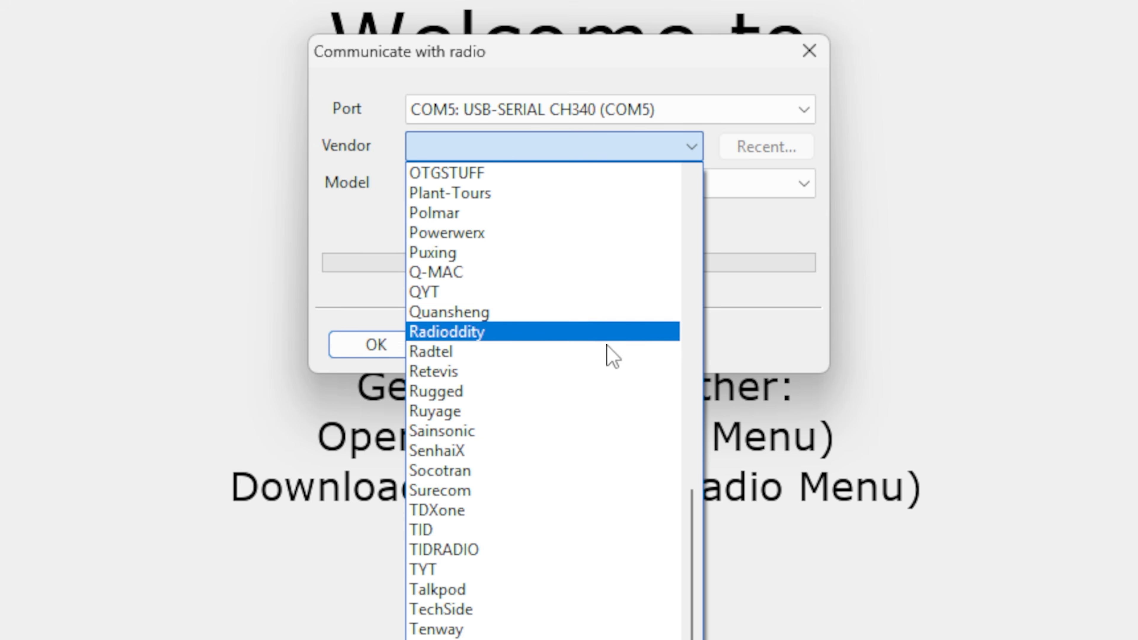
scroll(600, 546, "up", 6)
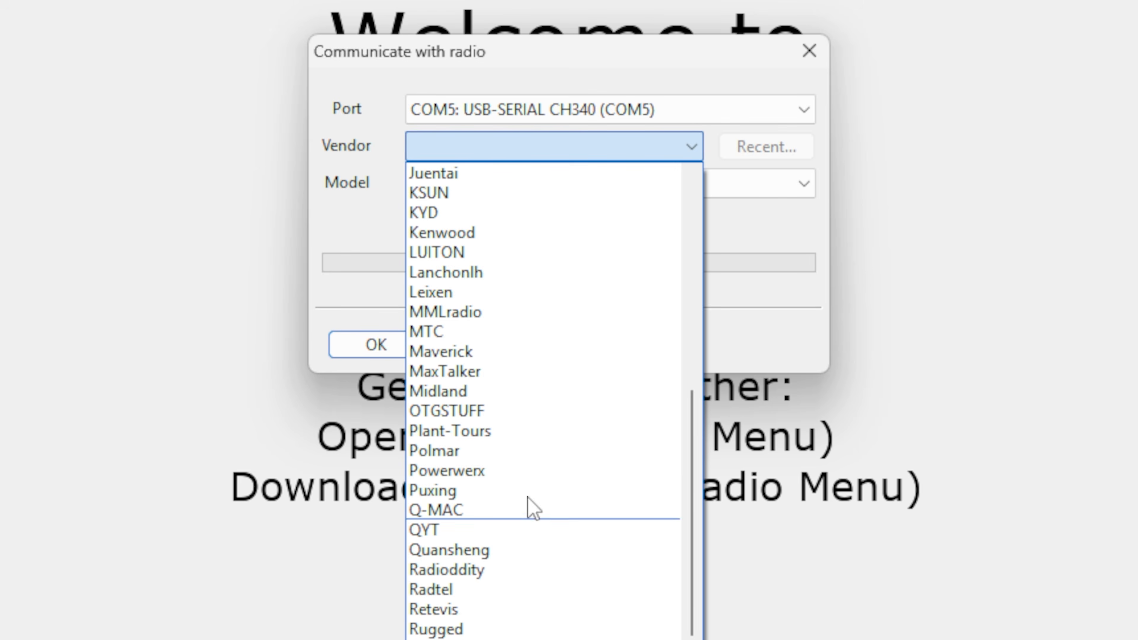
scroll(496, 279, "up", 5)
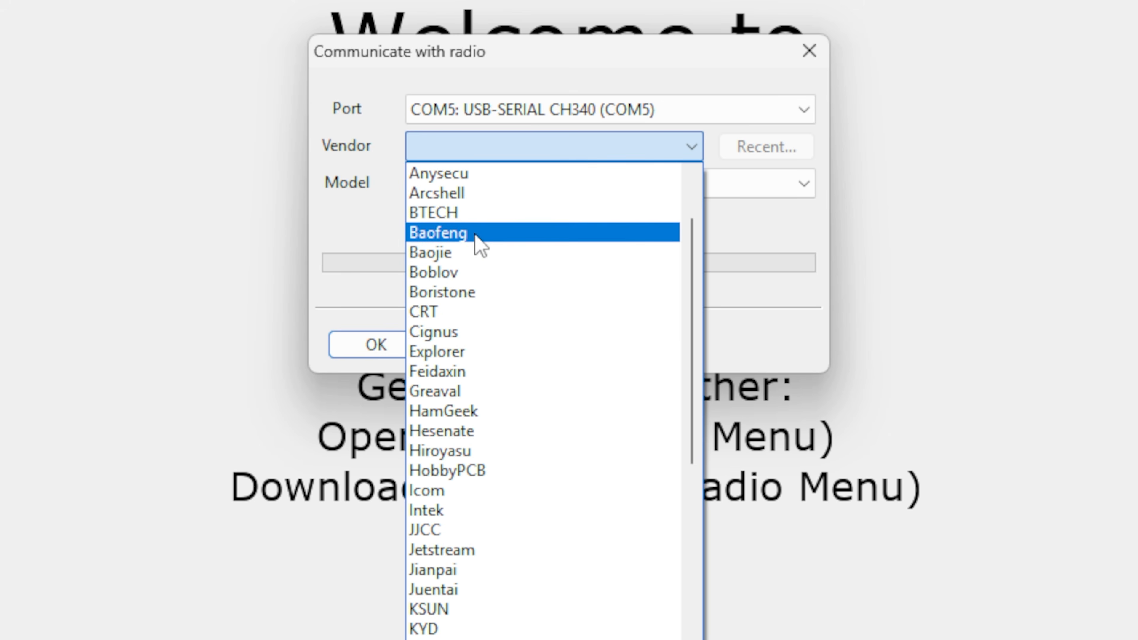
left_click(476, 233)
Choose UV-5R Mini as the radio model
left_click(542, 193)
scroll(551, 504, "down", 3)
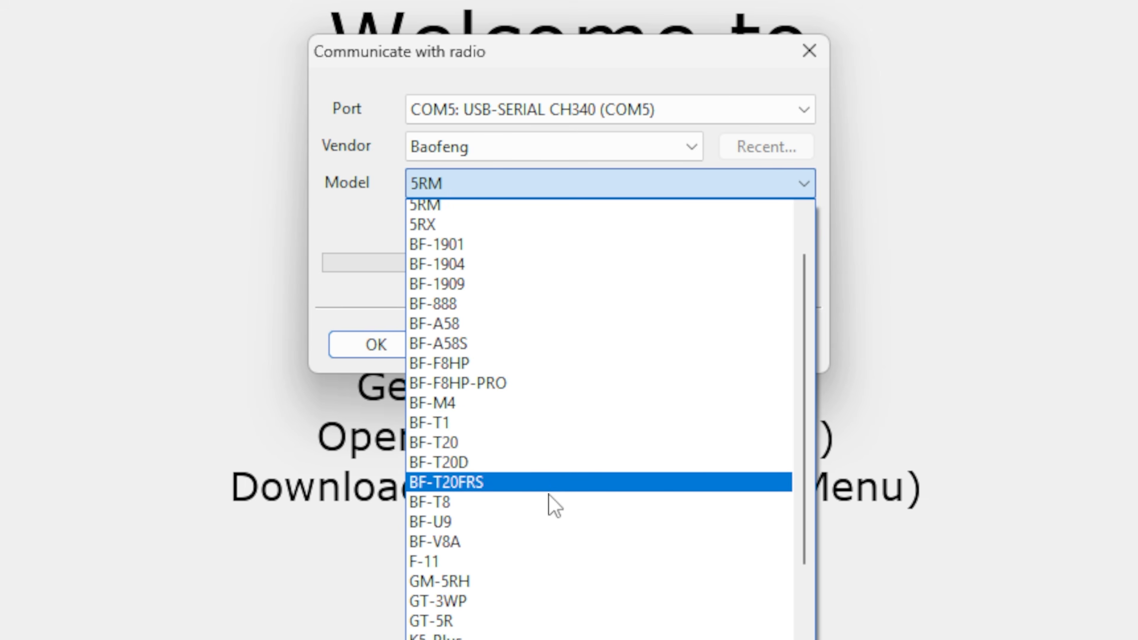
scroll(549, 520, "down", 2)
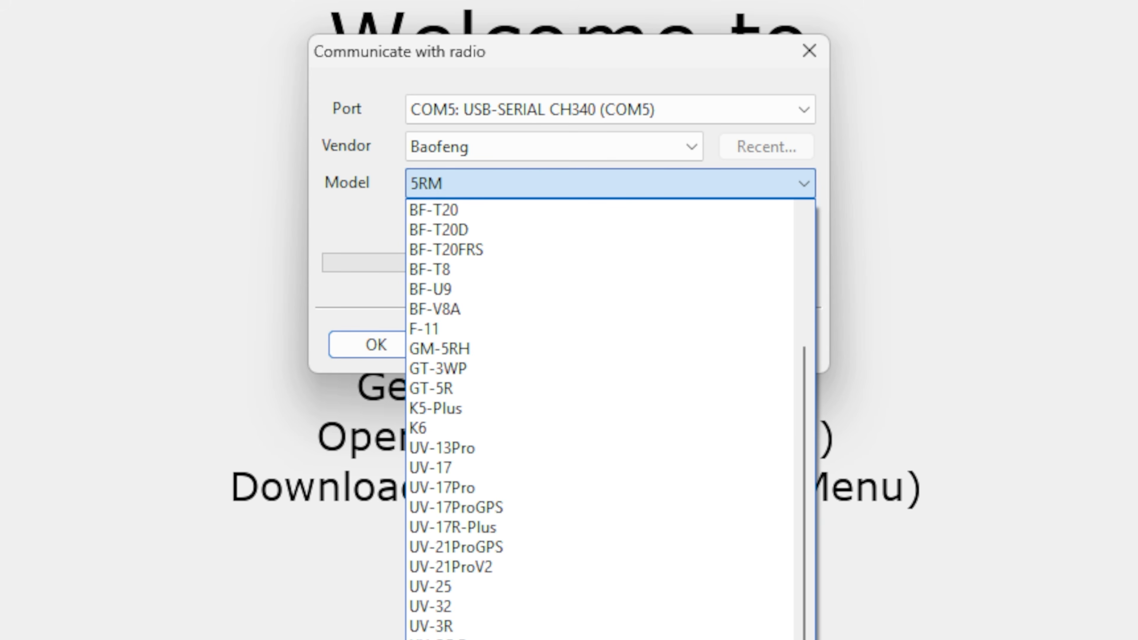
scroll(549, 520, "down", 2)
left_click(453, 582)
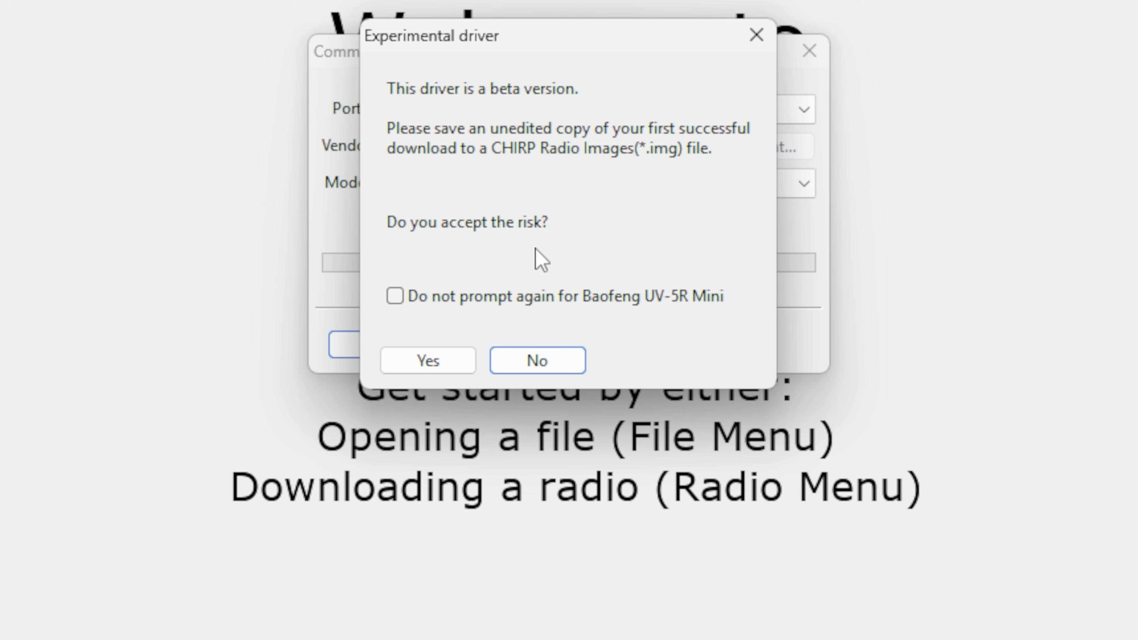
Accept the experimental driver risk and download the radio's data, confirming the download instructions
left_click(427, 364)
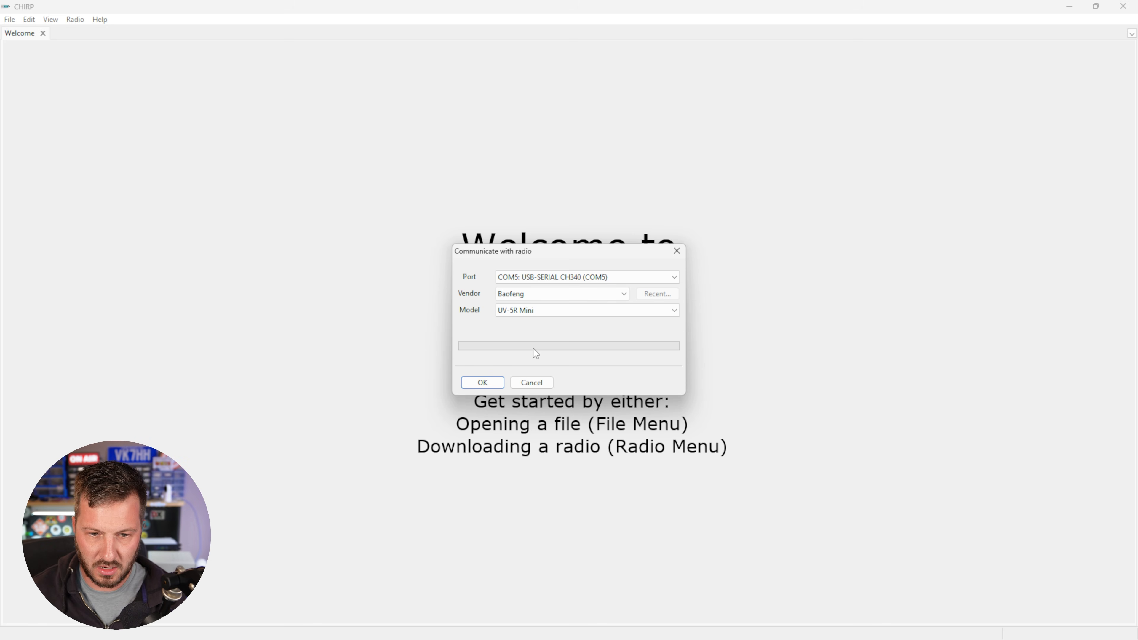
left_click(482, 382)
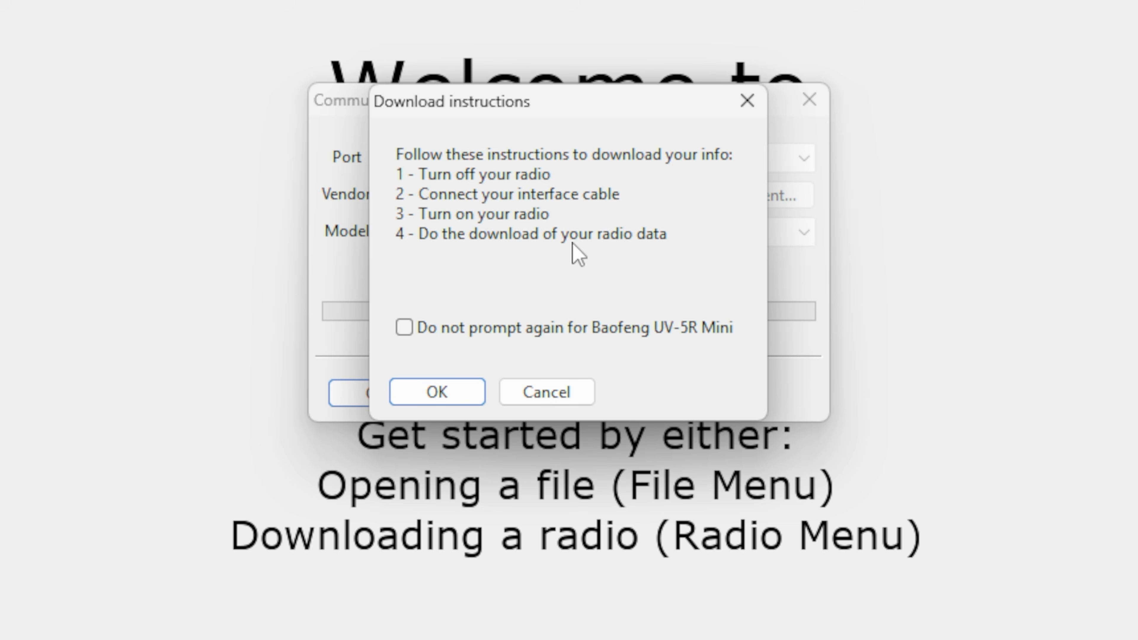
left_click(460, 395)
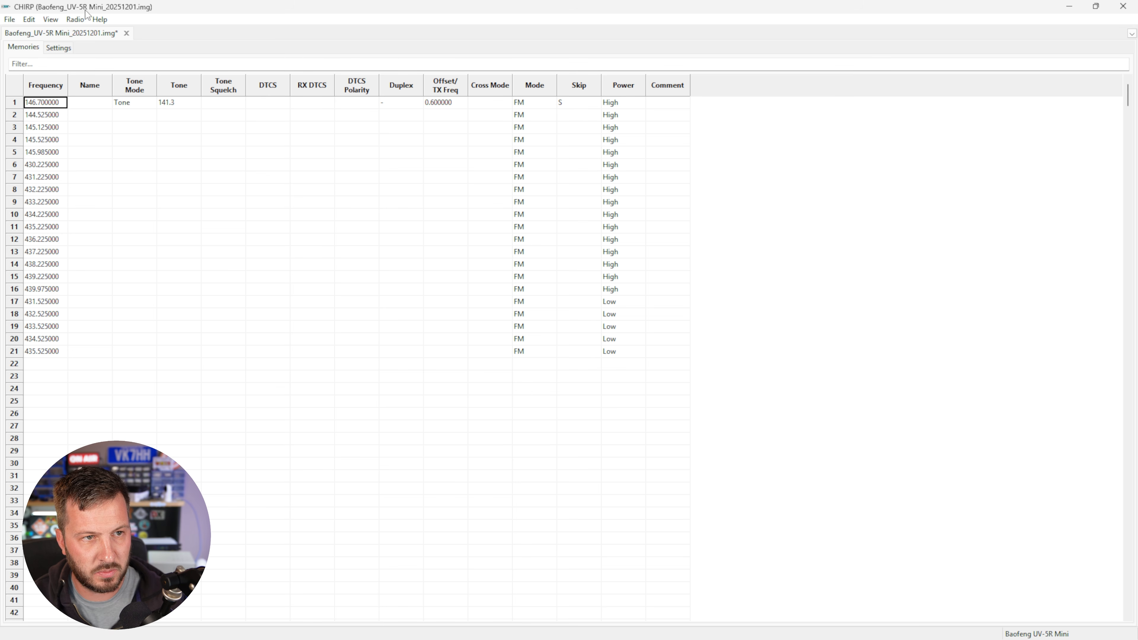
Save the downloaded image in the Documents folder as Baofeng_UV-5R Mini_20251201.img
left_click(9, 20)
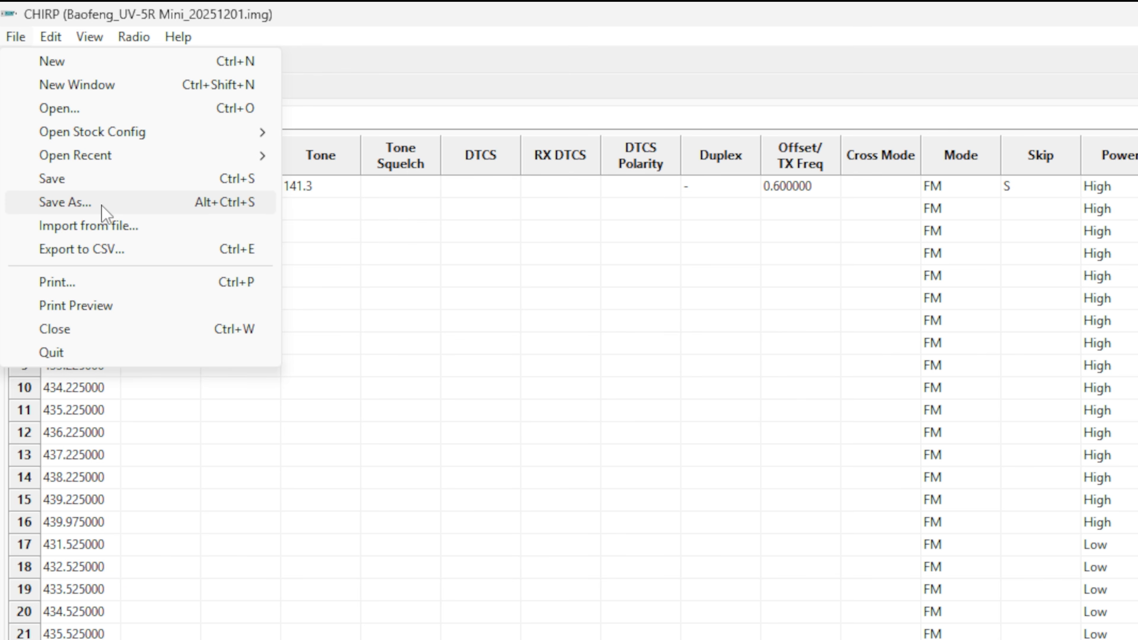
left_click(102, 207)
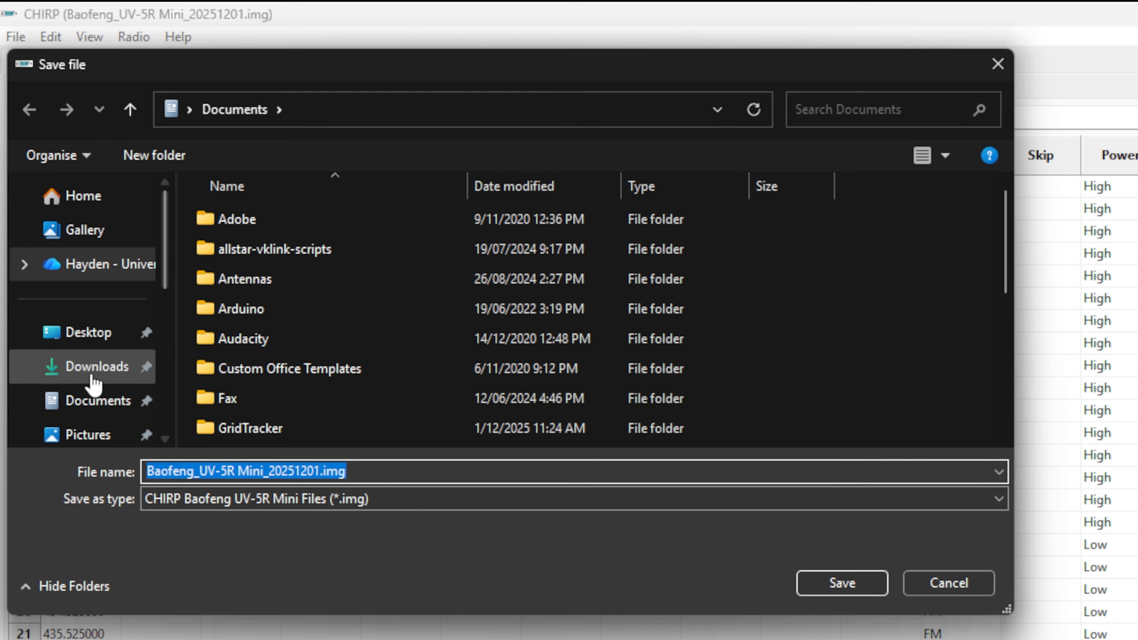
left_click(95, 400)
left_click(266, 511)
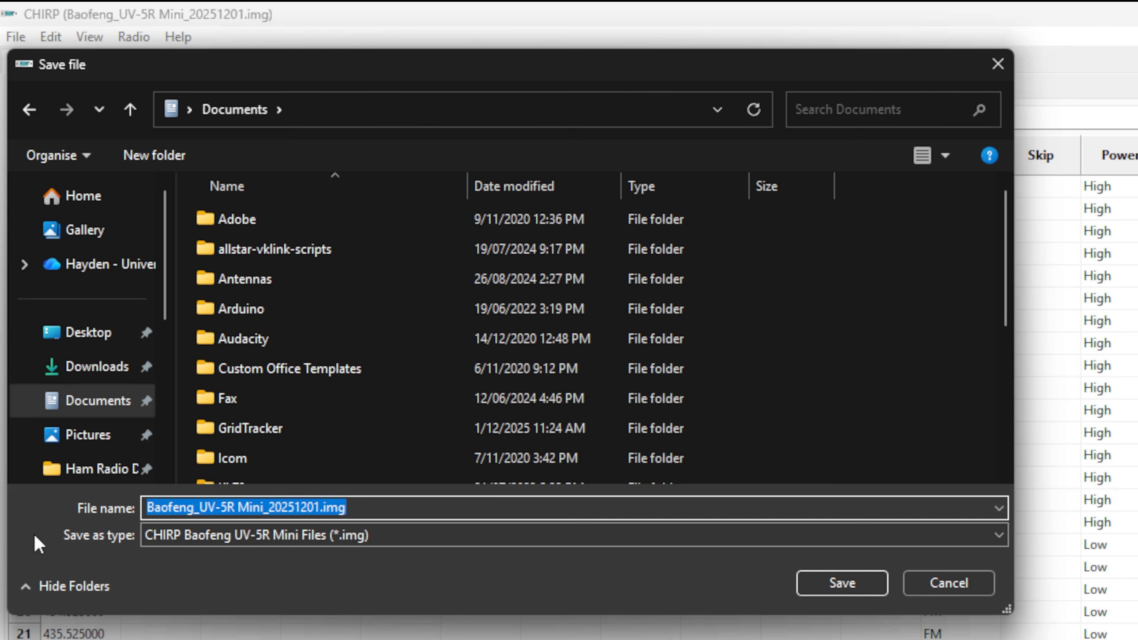
left_click(831, 585)
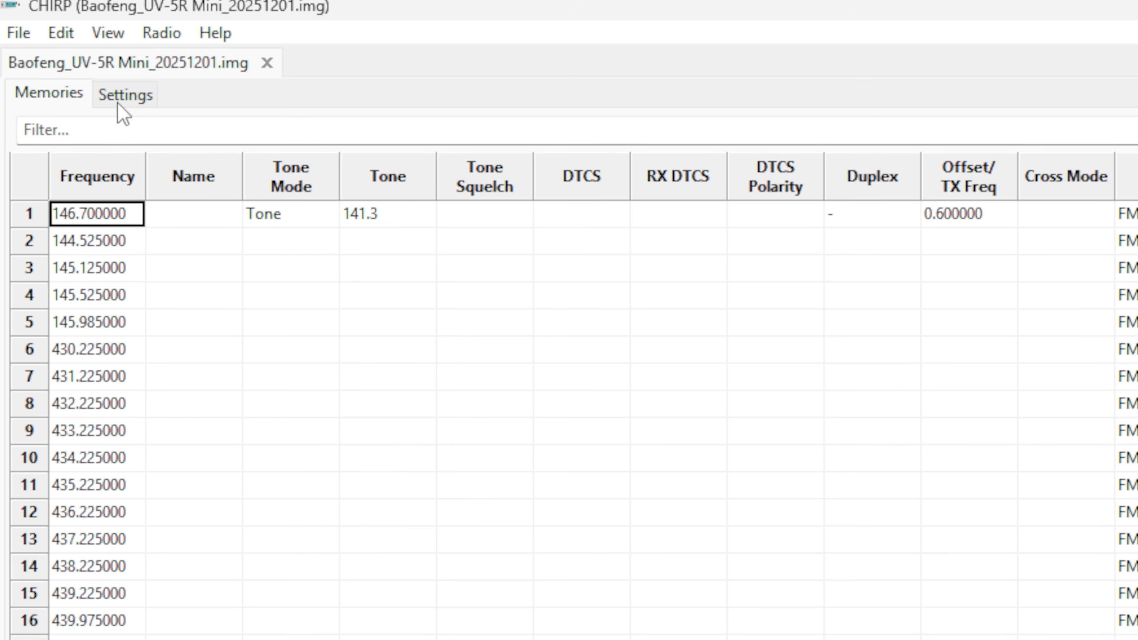
Open the radio's basic settings and choose BATT voltage as the Power On Display Type
left_click(122, 95)
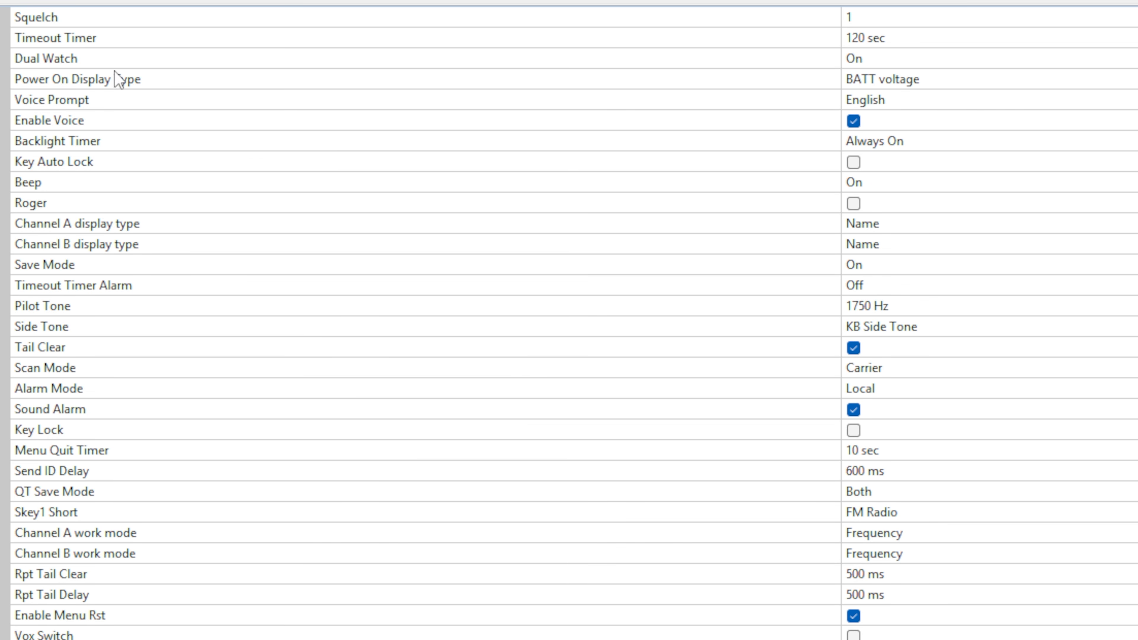
left_click(893, 85)
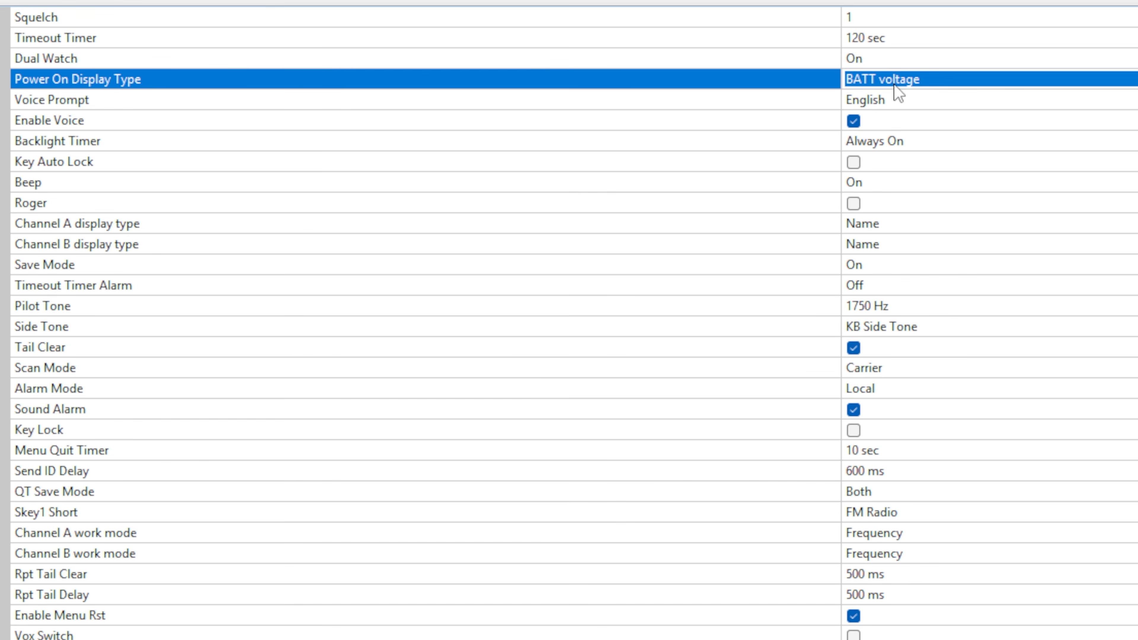
left_click(893, 85)
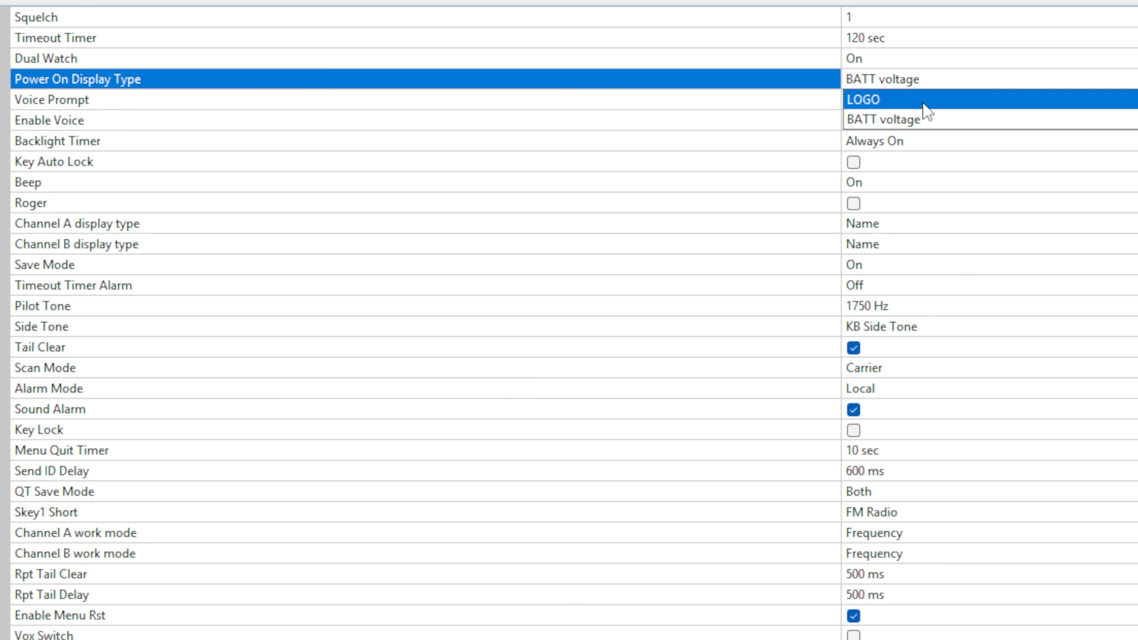
left_click(901, 119)
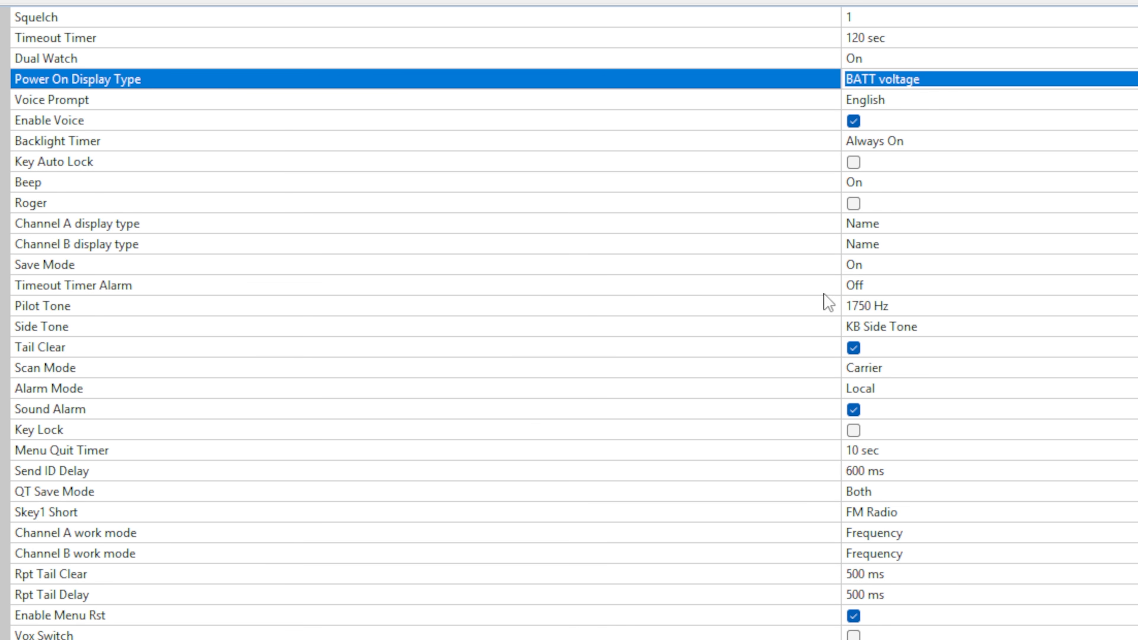
Check the Scan Mode and Skey1 Short options, keeping Carrier and FM Radio selected
left_click(877, 370)
left_click(909, 380)
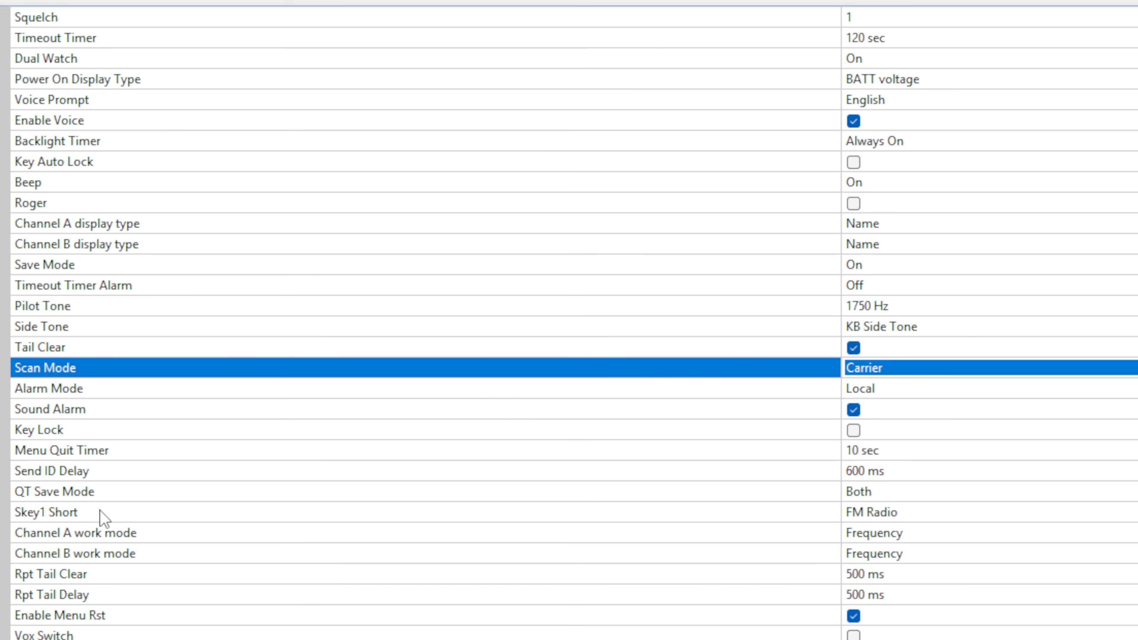
left_click(896, 512)
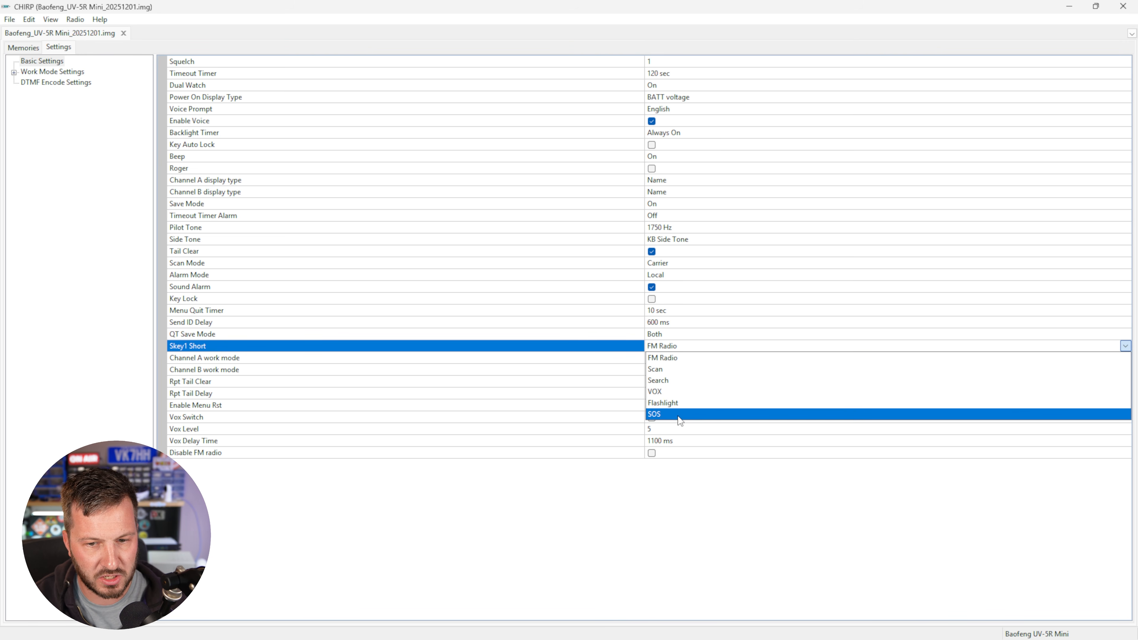
left_click(665, 357)
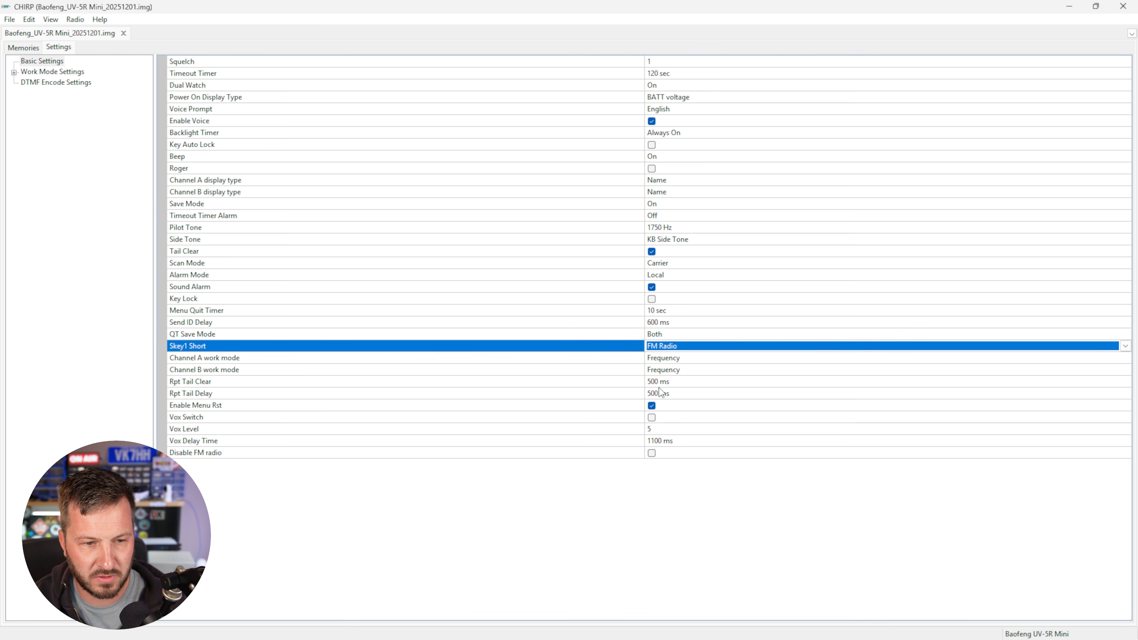
Expand the work mode settings and compare the VFO A and VFO B parameters
left_click(42, 73)
double_click(30, 74)
left_click(37, 84)
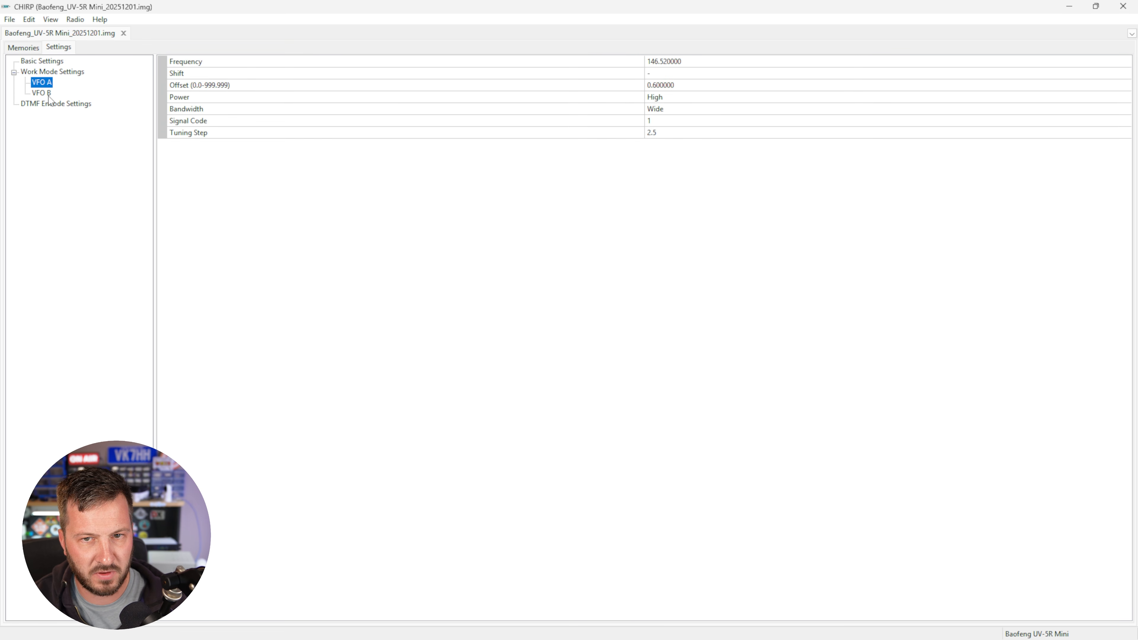
left_click(45, 93)
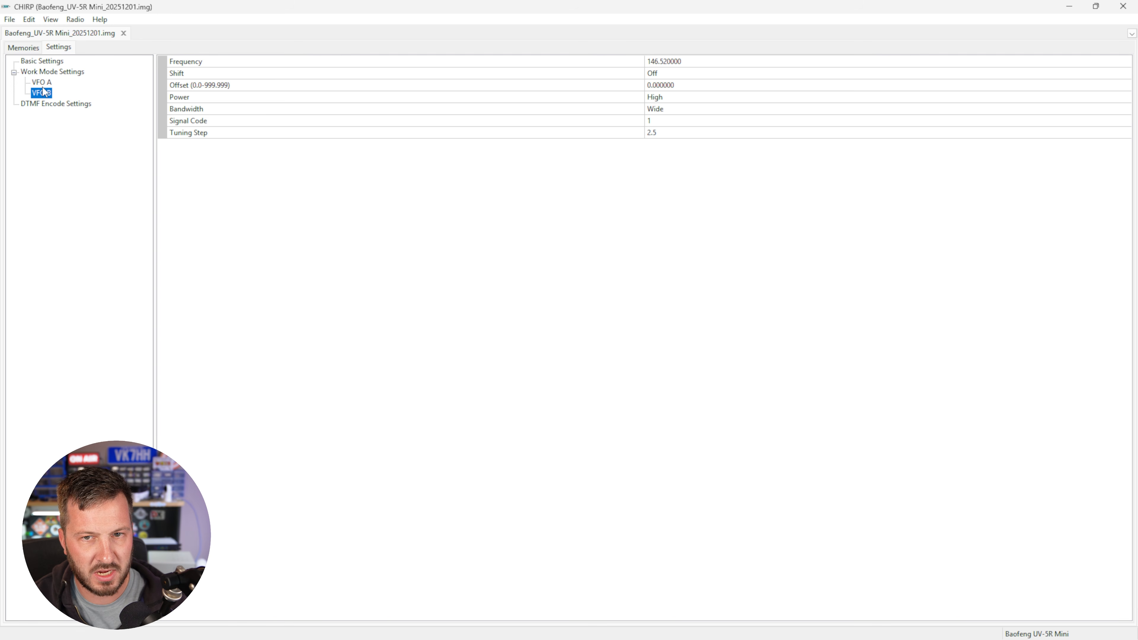
left_click(39, 83)
left_click(46, 94)
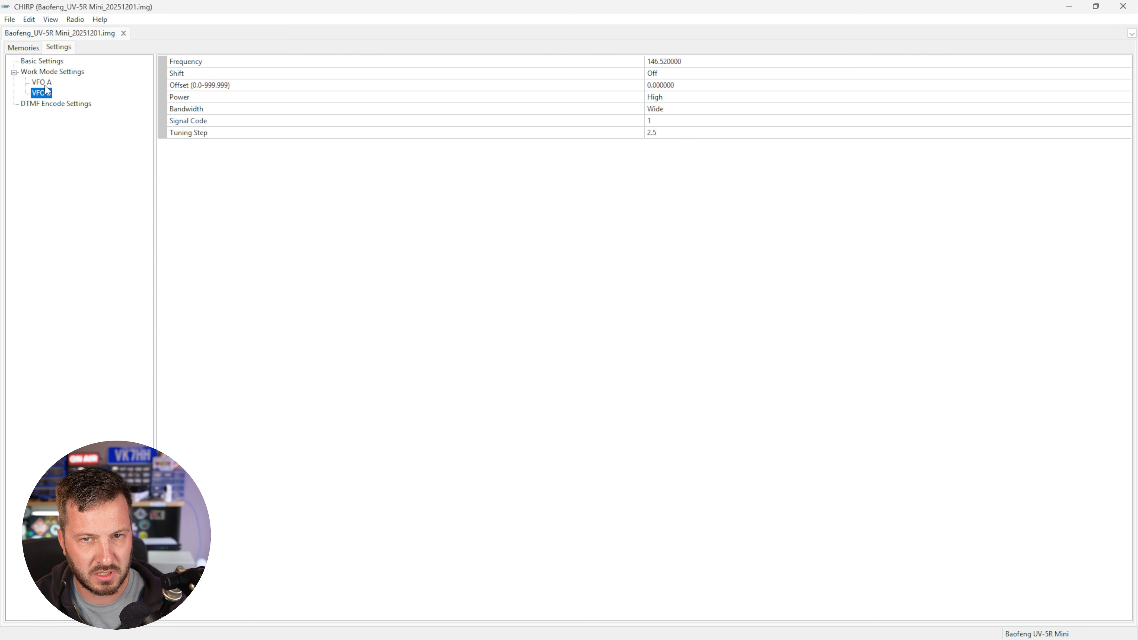
left_click(47, 85)
Look through the DTMF encode signal codes and return to the basic settings
left_click(53, 106)
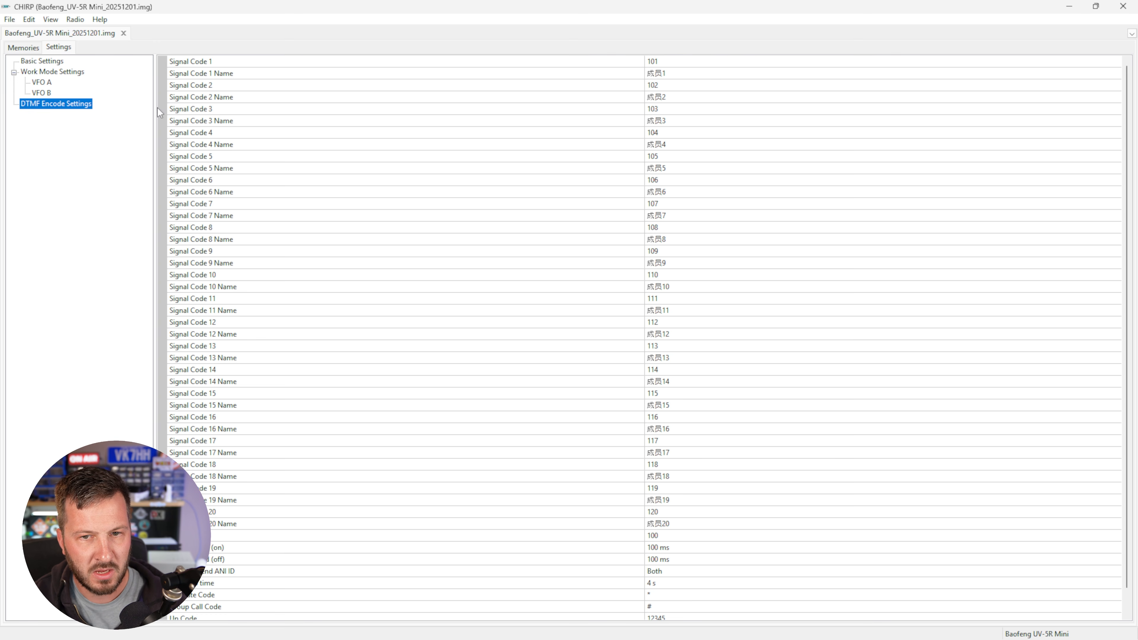
scroll(571, 466, "down", 1)
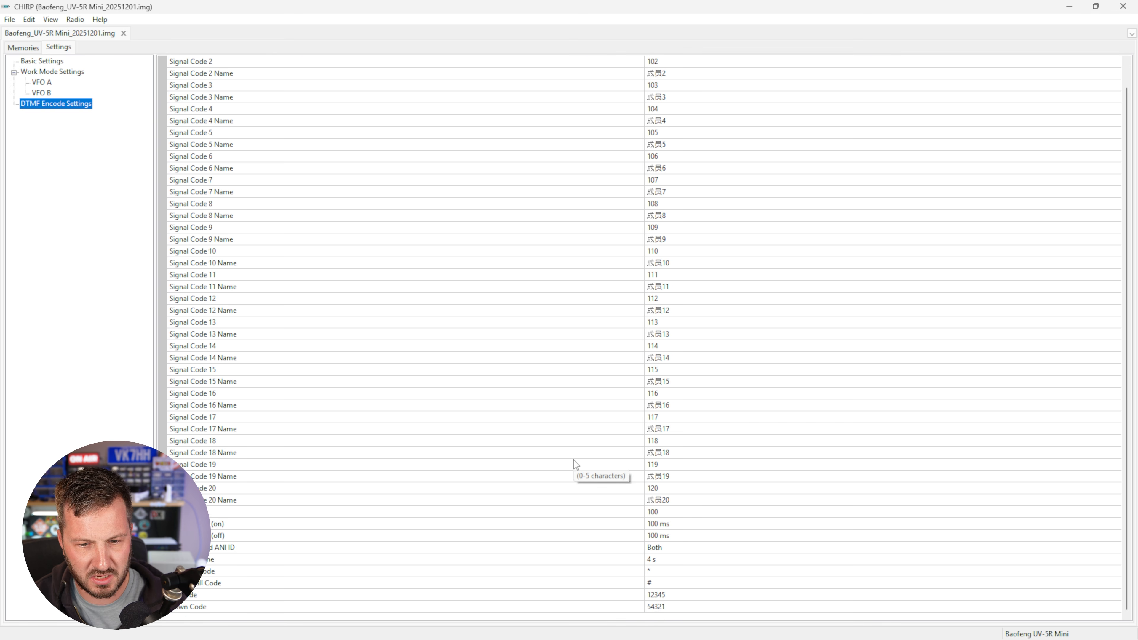
scroll(573, 457, "up", 1)
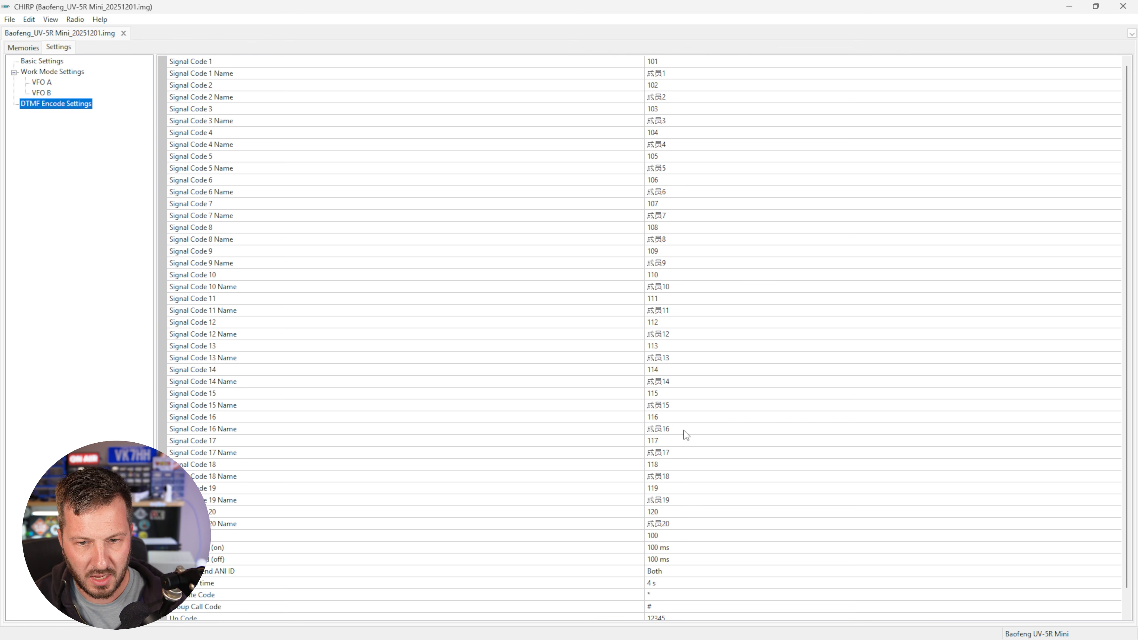
left_click(40, 61)
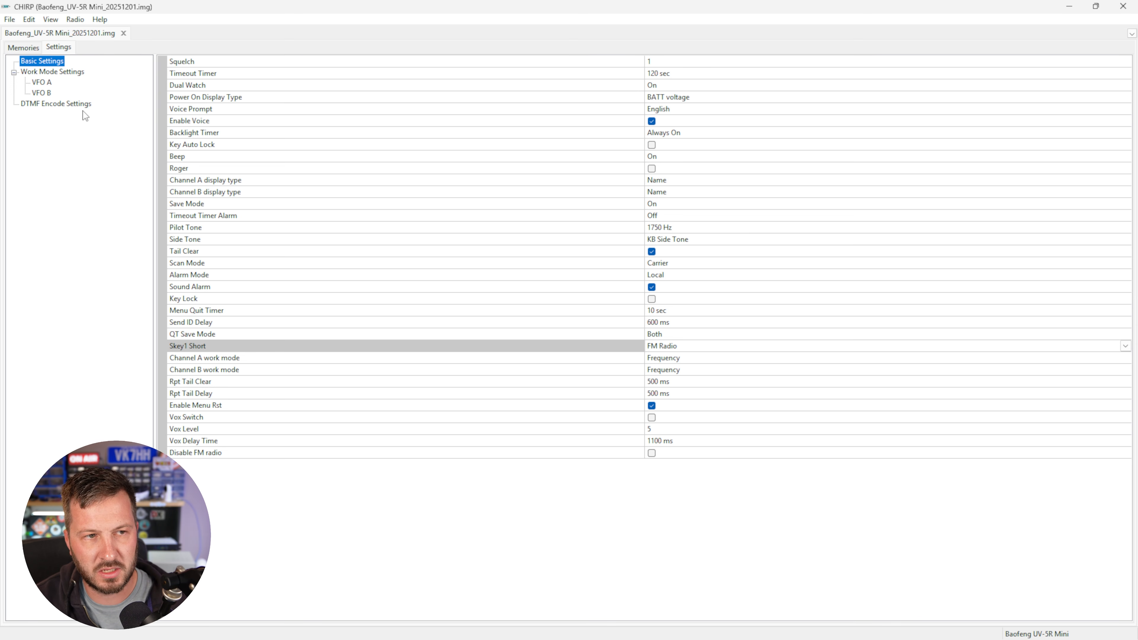
Delete memories 1 to 21 from the radio's memory list
left_click(27, 50)
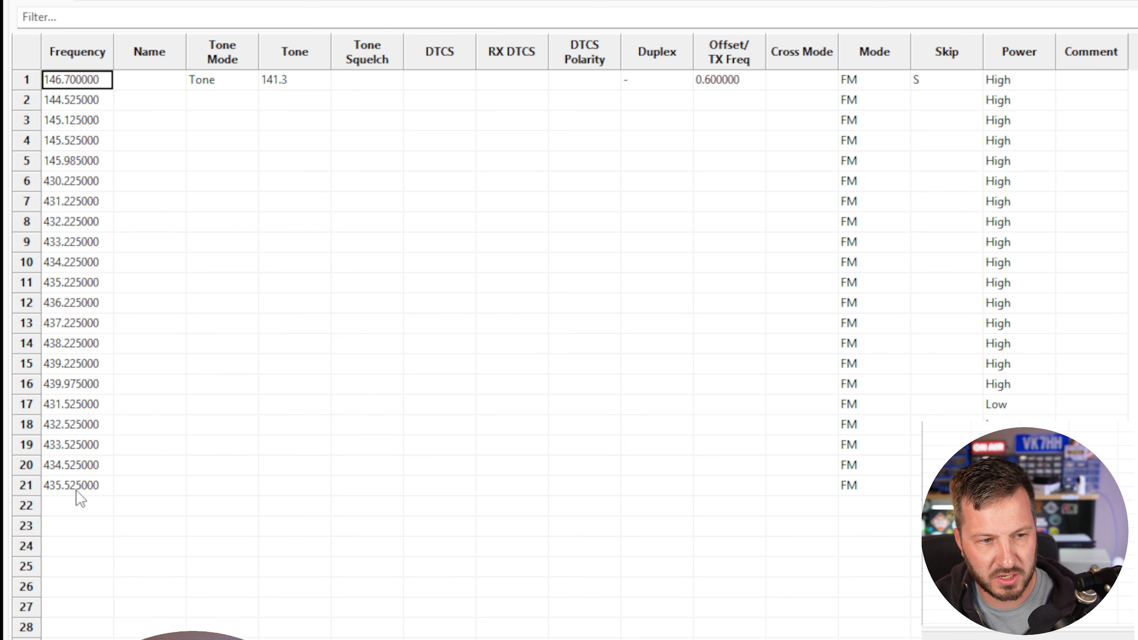
left_click(26, 81)
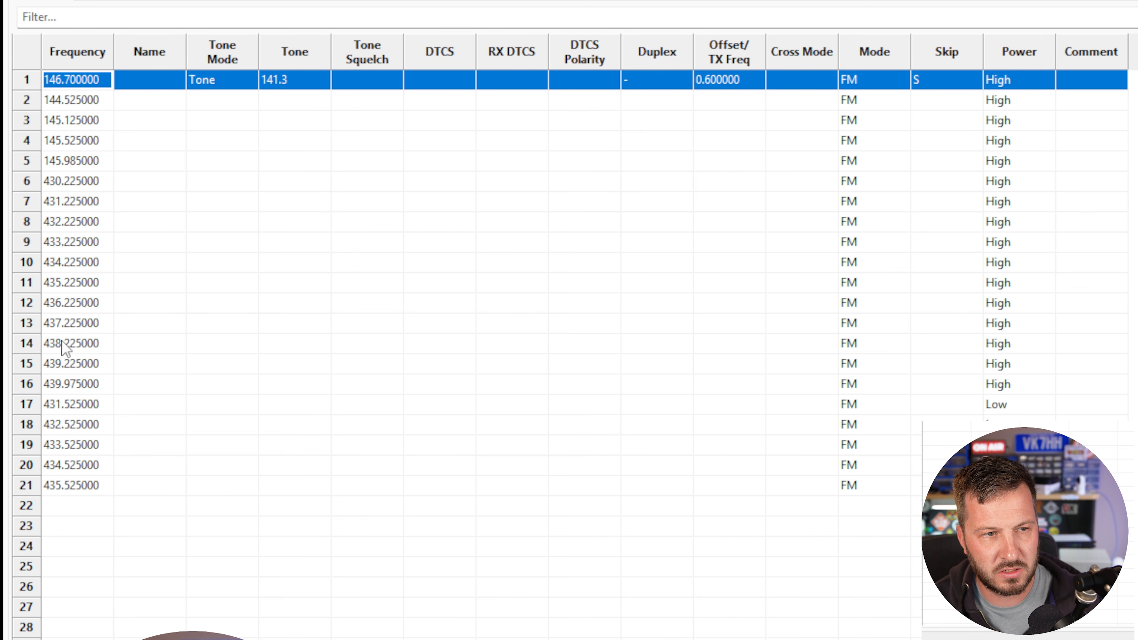
left_click(73, 488, "ctrl")
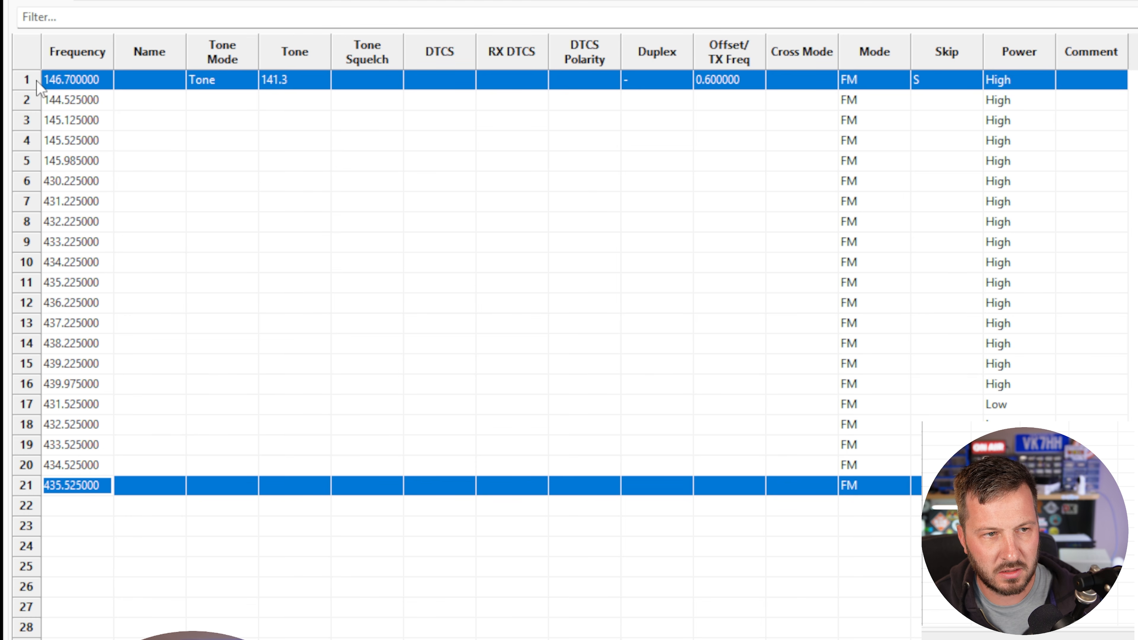
left_click(55, 84)
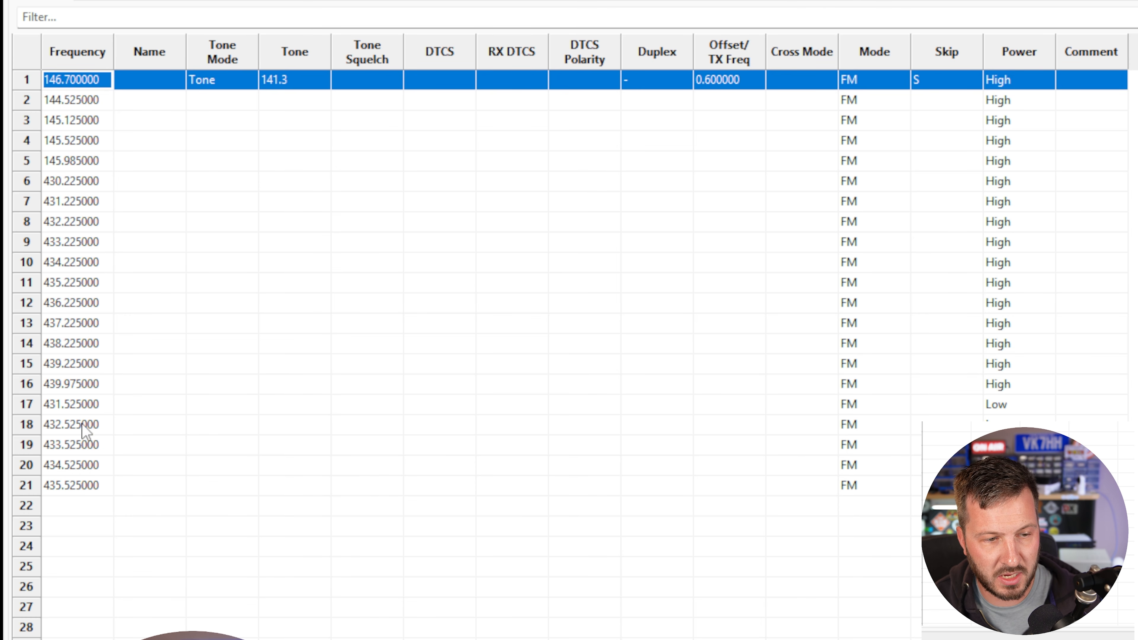
left_click(32, 489, "shift")
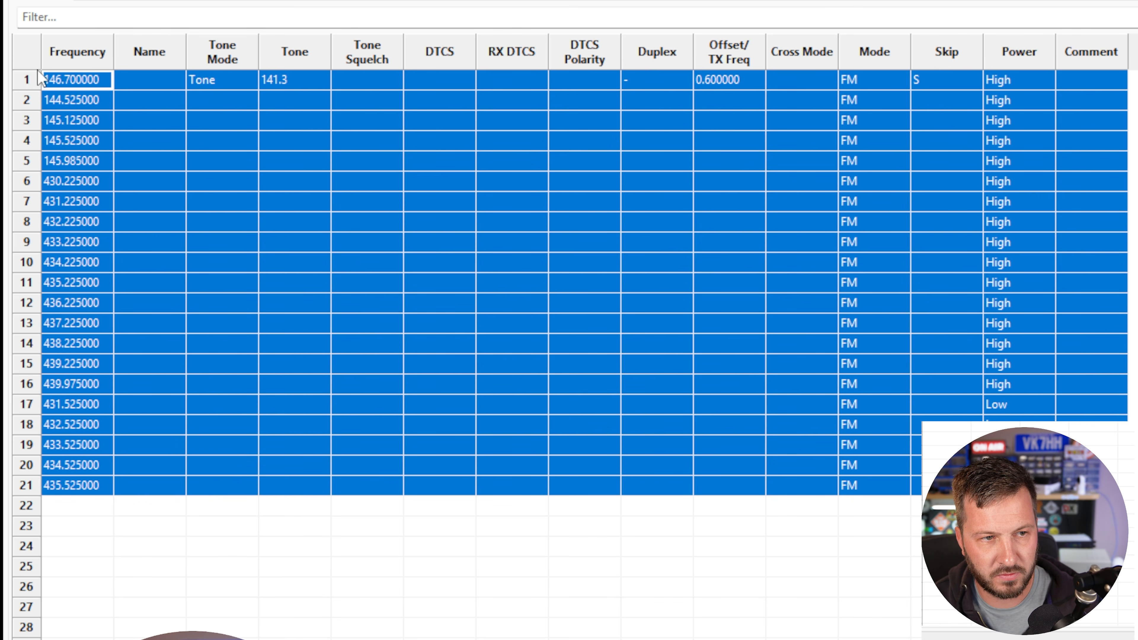
right_click(31, 489)
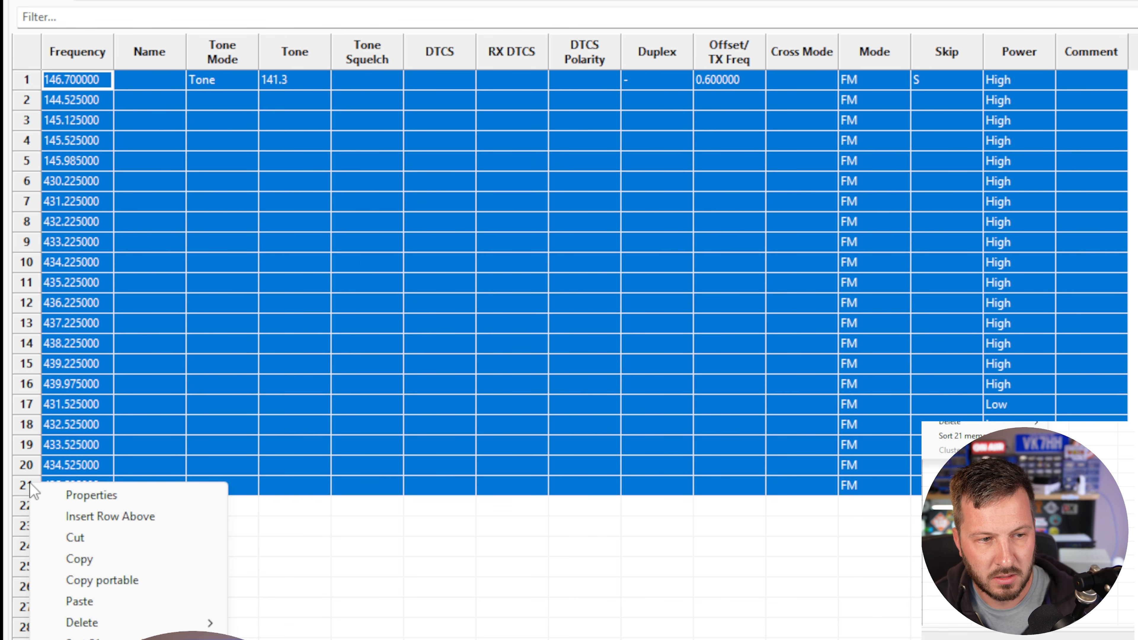
mouse_move(188, 623)
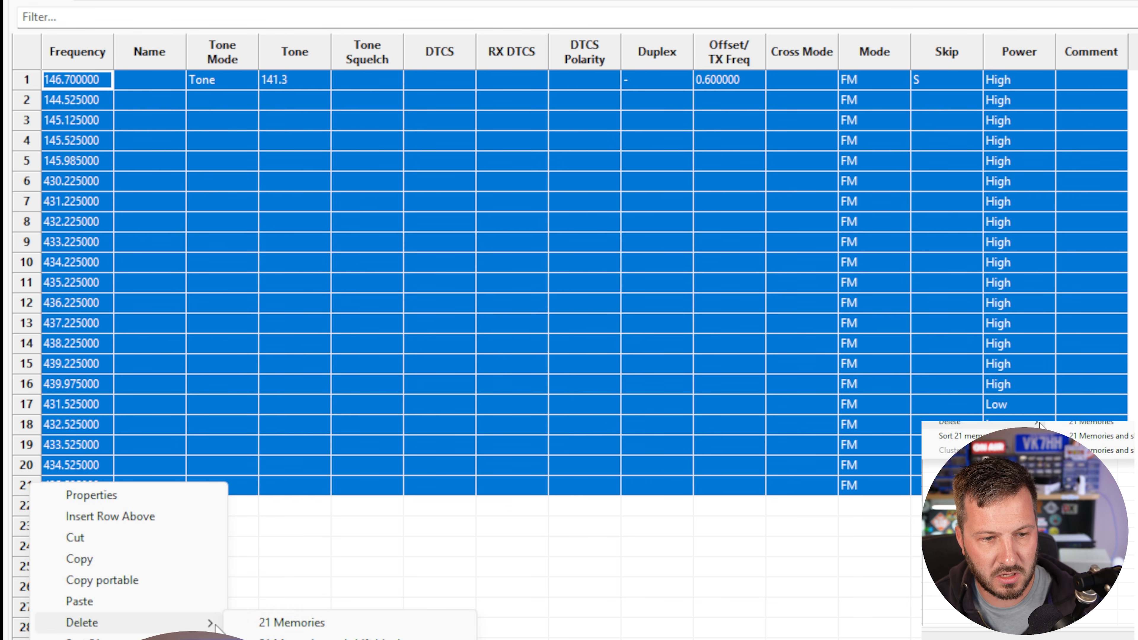
left_click(312, 625)
left_click(77, 79)
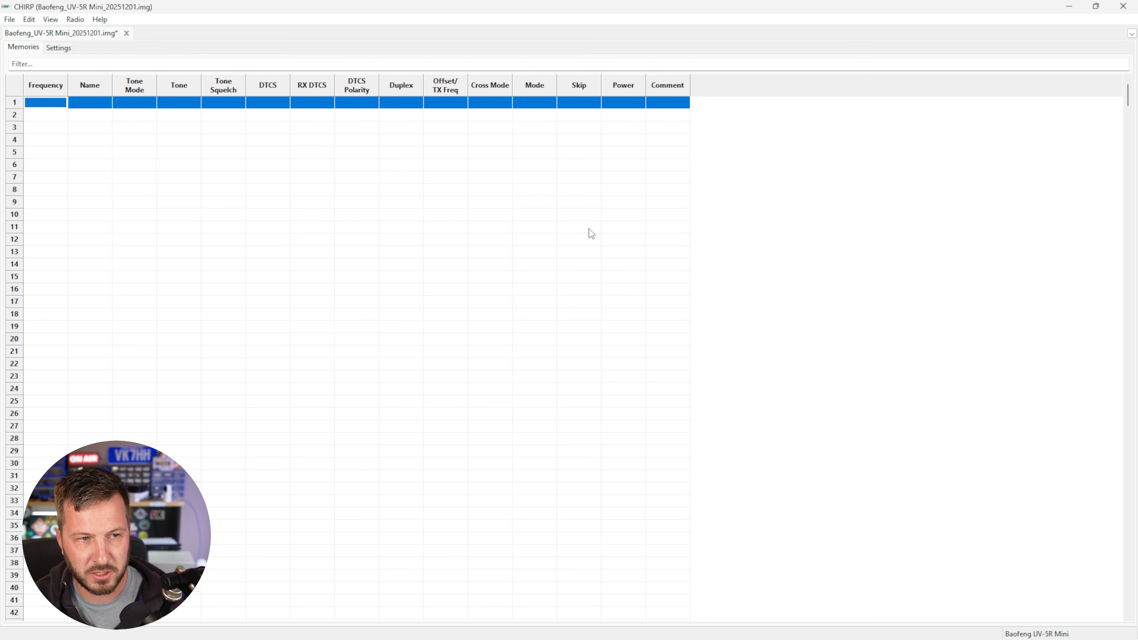
left_click(446, 215)
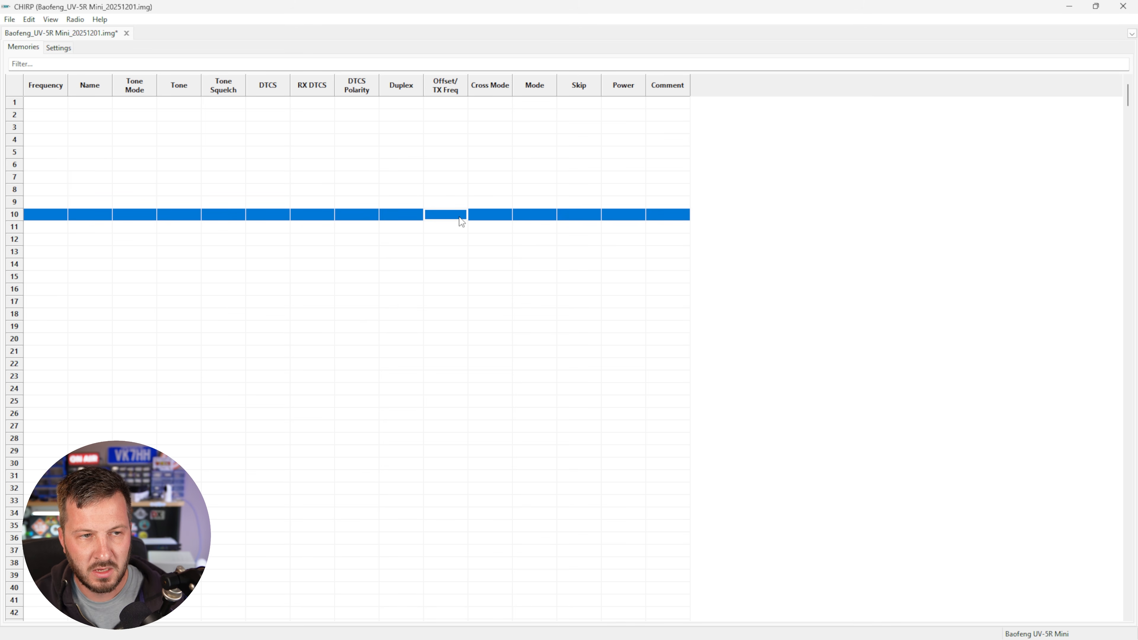
left_click(66, 102)
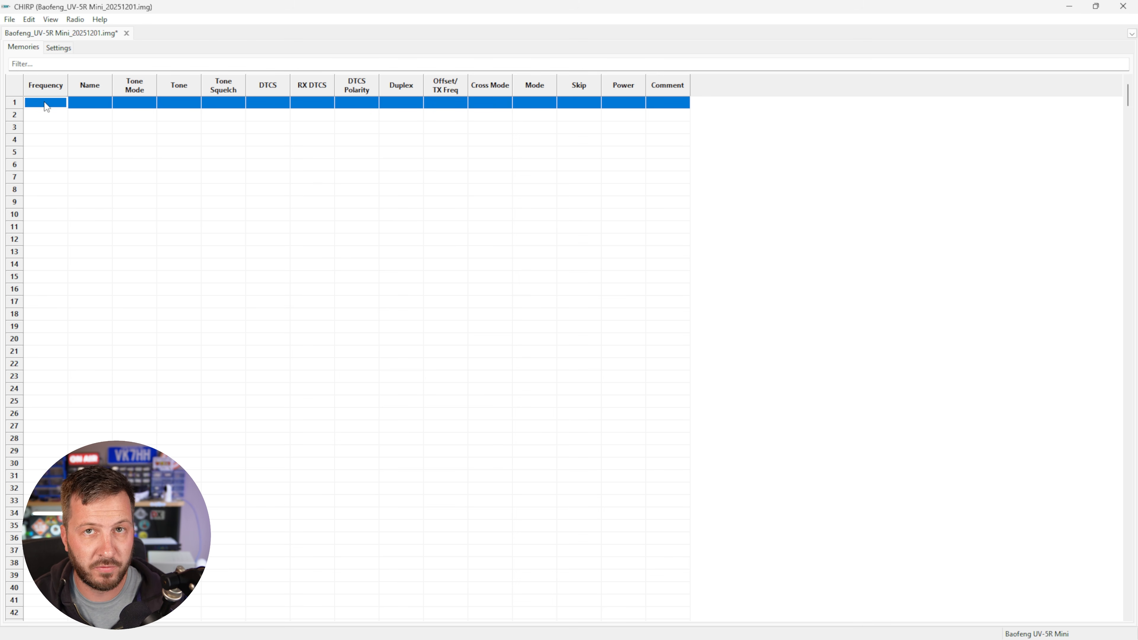
left_click(49, 114)
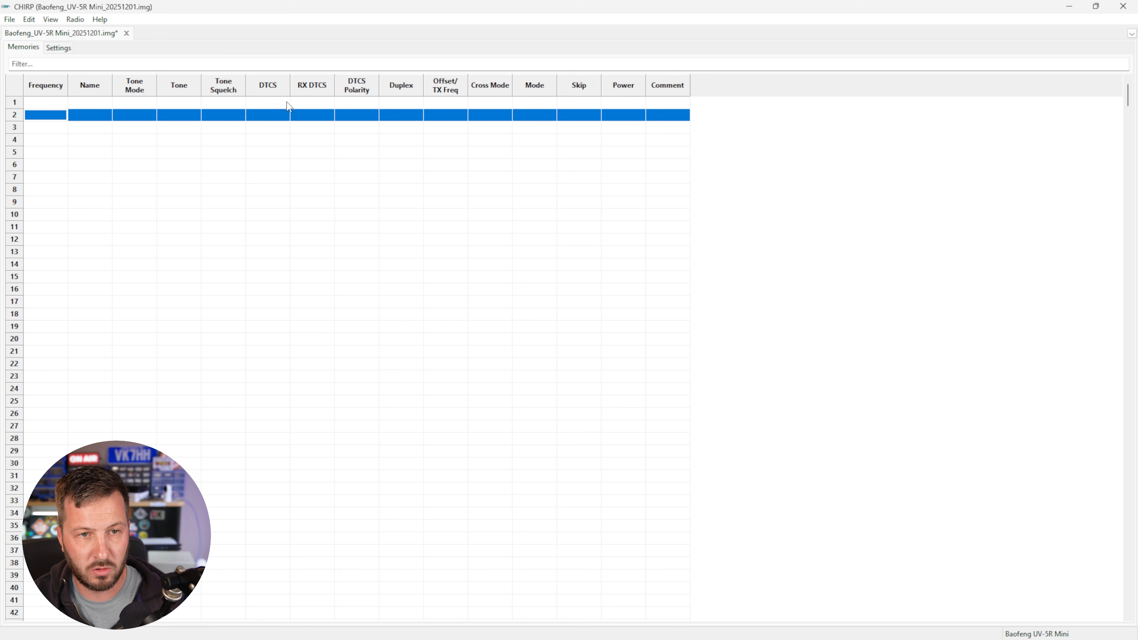
Enter 146.500 as the frequency of memory 1
left_click(43, 103)
left_click(43, 104)
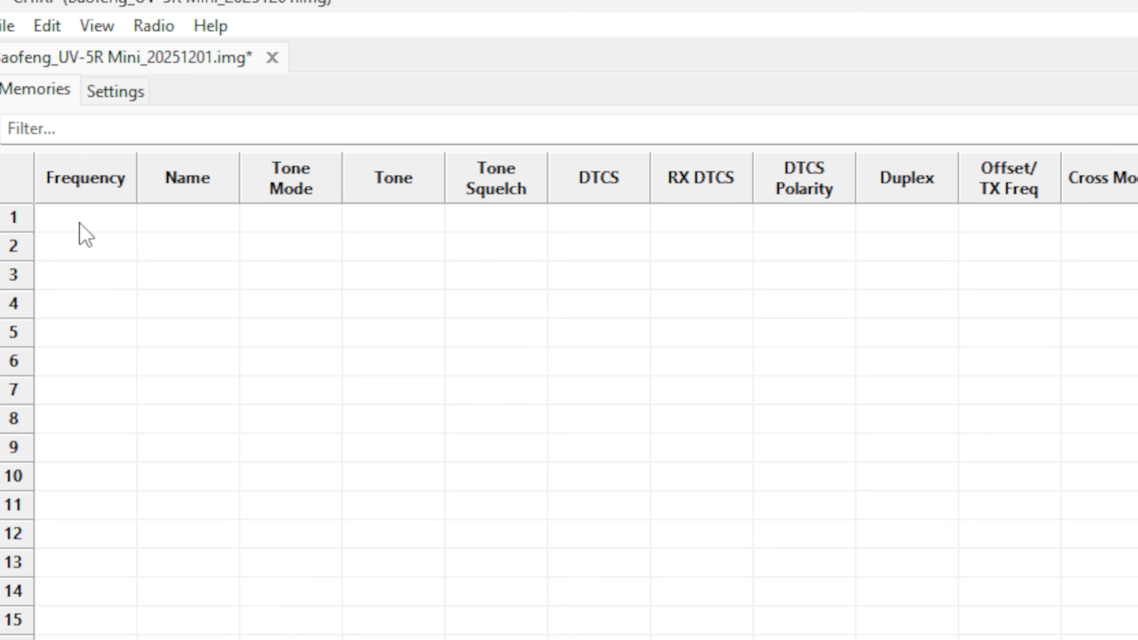
type("146.500")
left_click(100, 247)
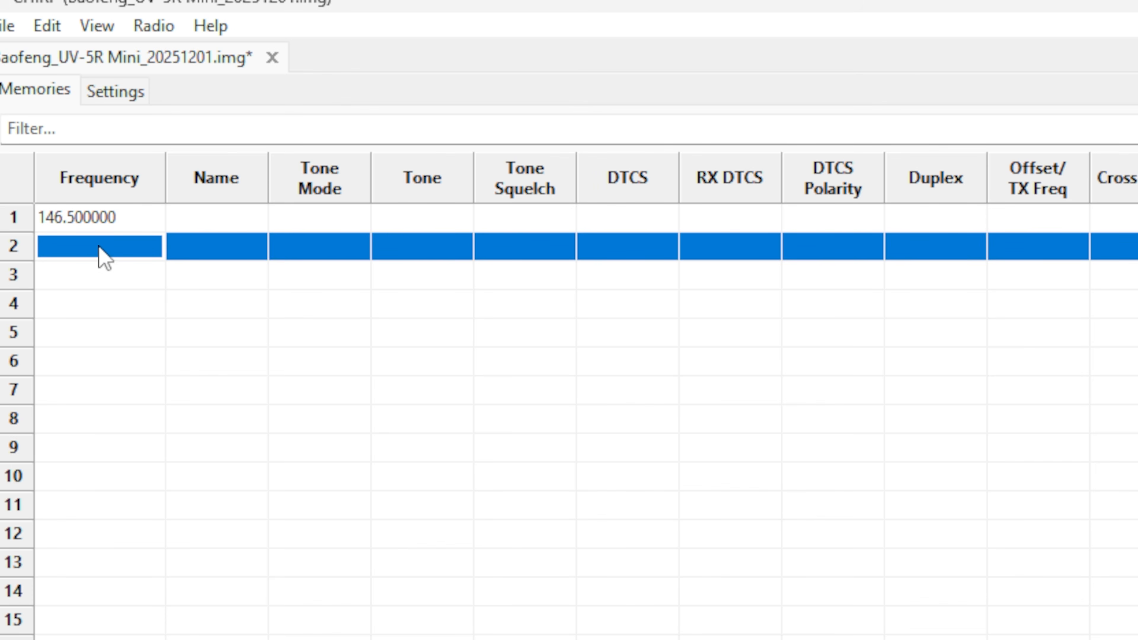
Name memory 1 "2M CALL"
left_click(211, 223)
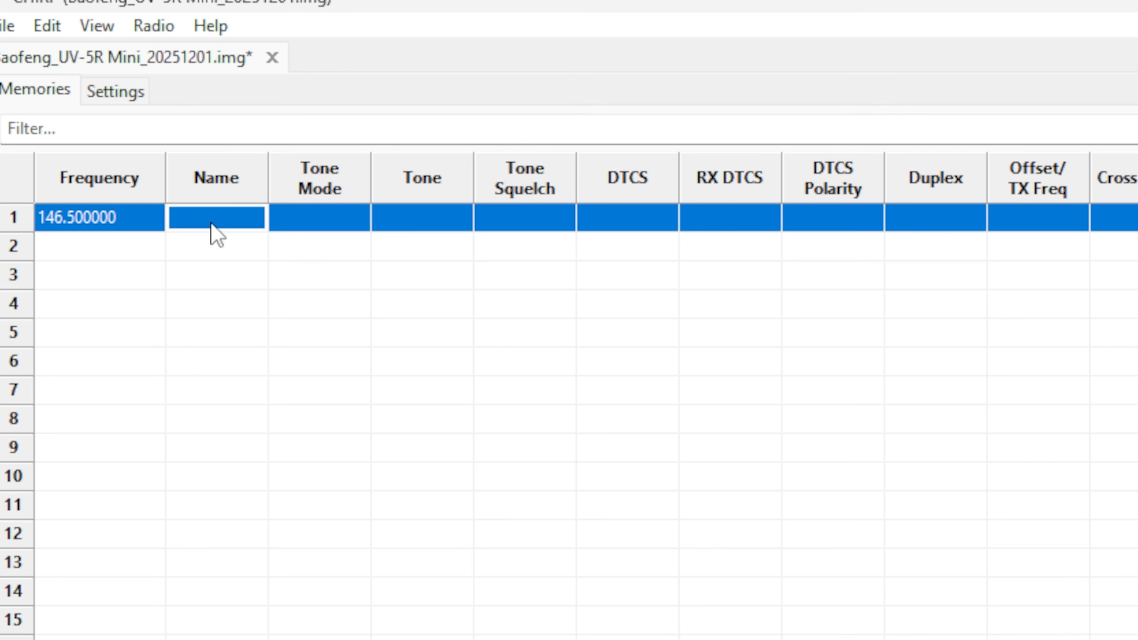
left_click(234, 223)
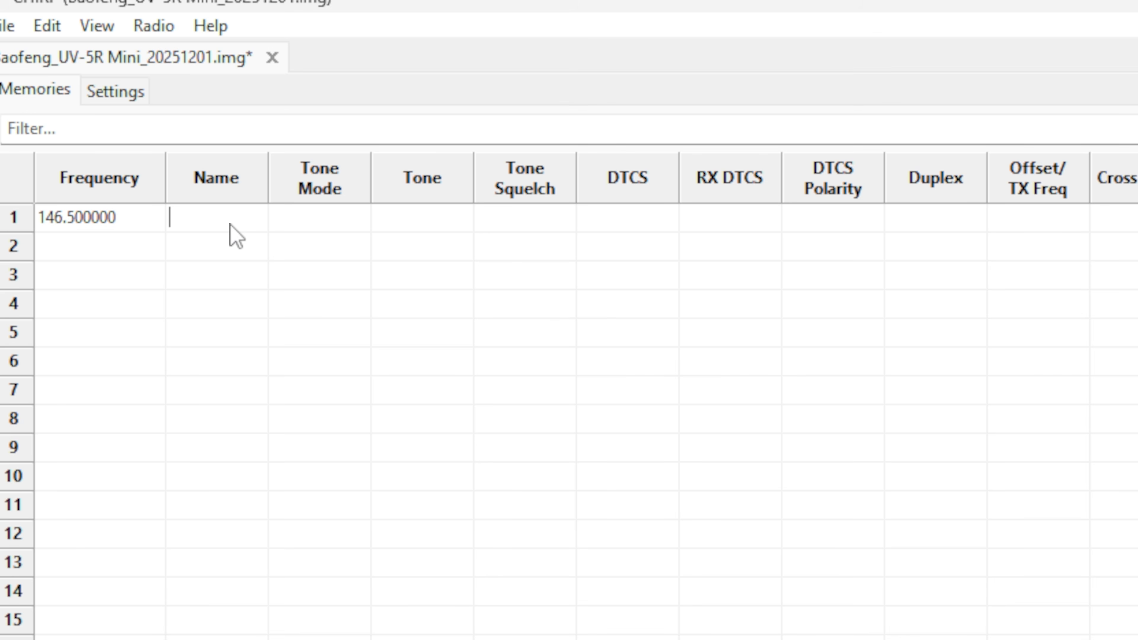
type("2<")
key("BackSpace")
type("m,")
key("BackSpace")
type("M CALL")
Try Tone as the Tone Mode of memory 1 and browse the available tone frequencies
double_click(352, 221)
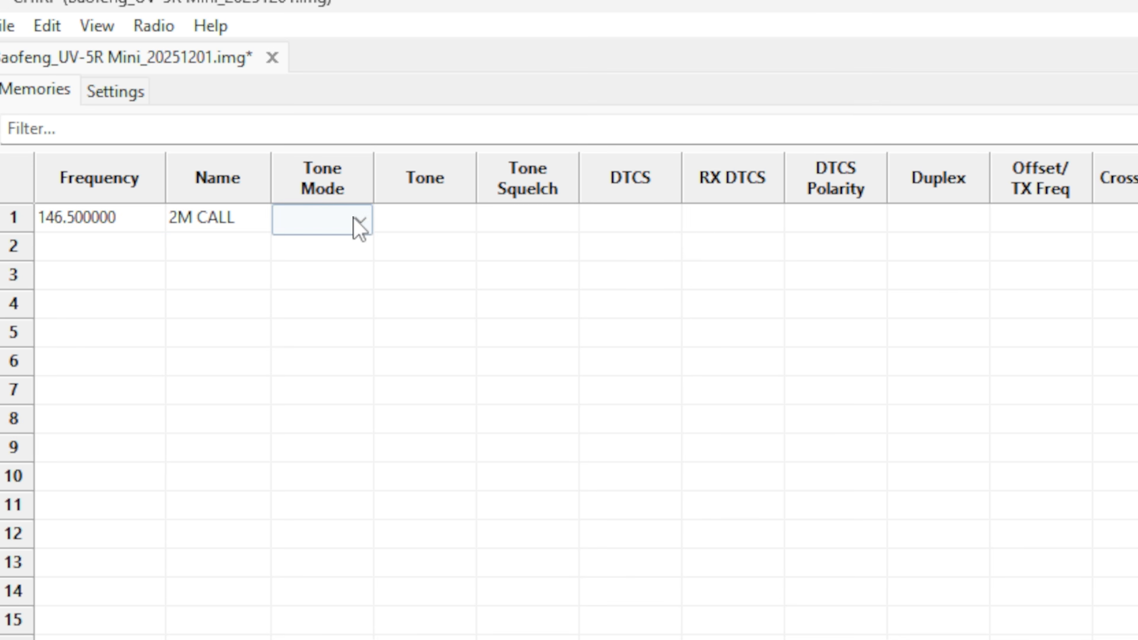
left_click(358, 222)
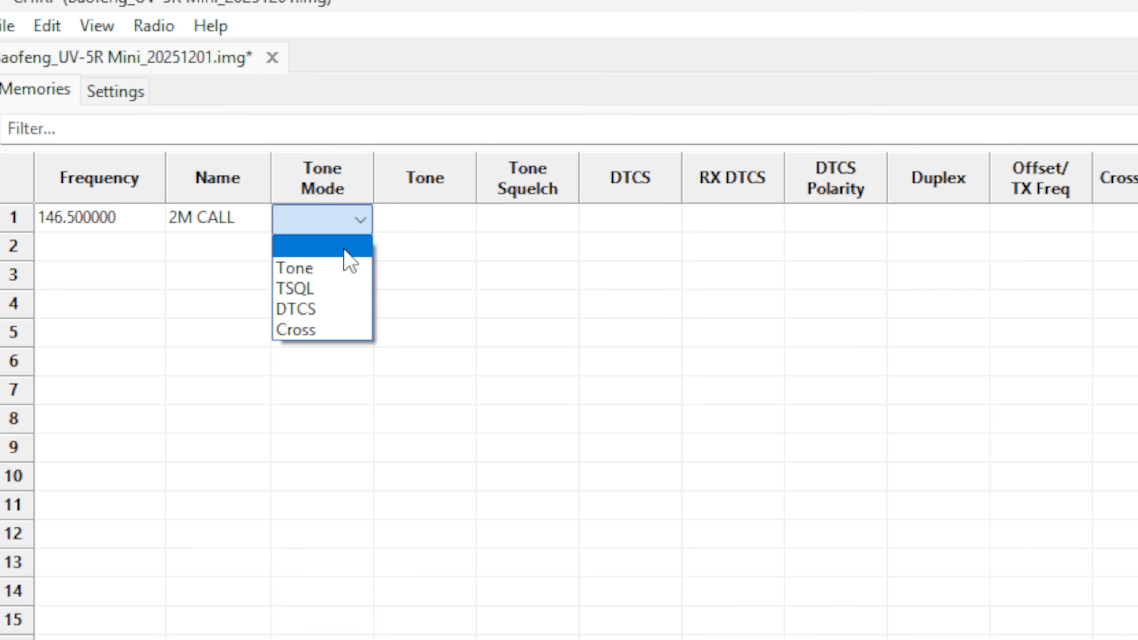
left_click(344, 269)
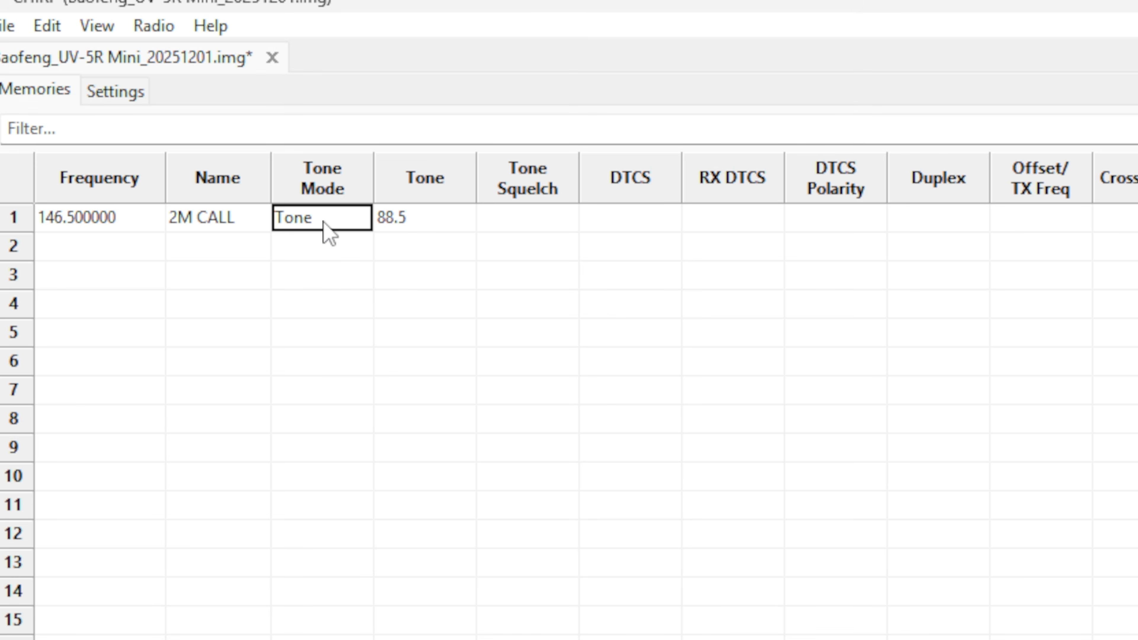
double_click(414, 221)
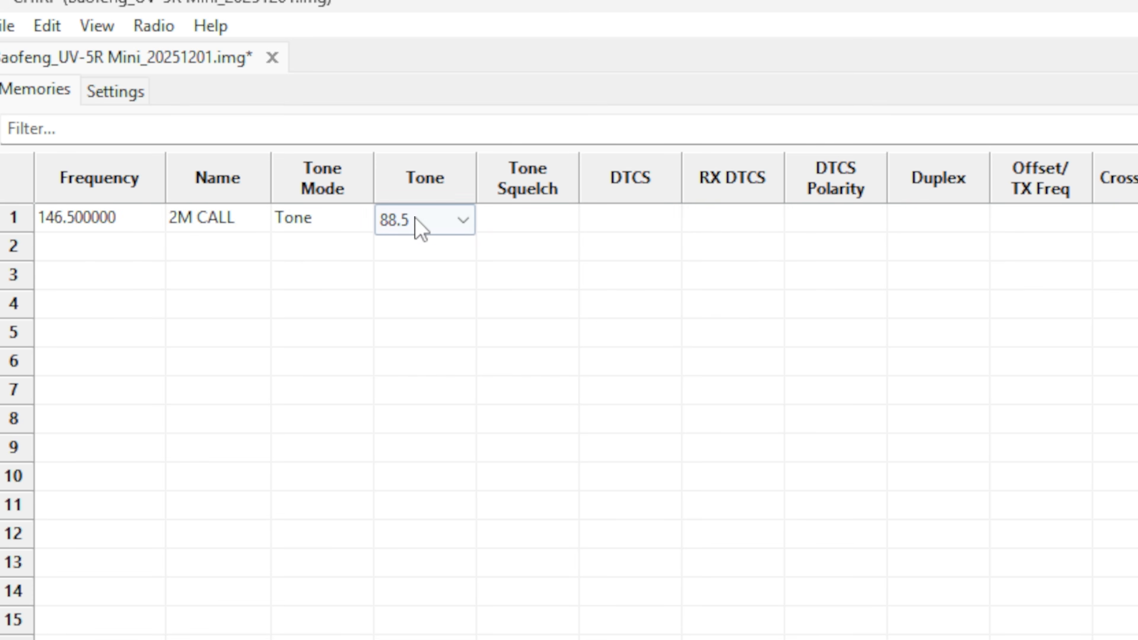
left_click(415, 221)
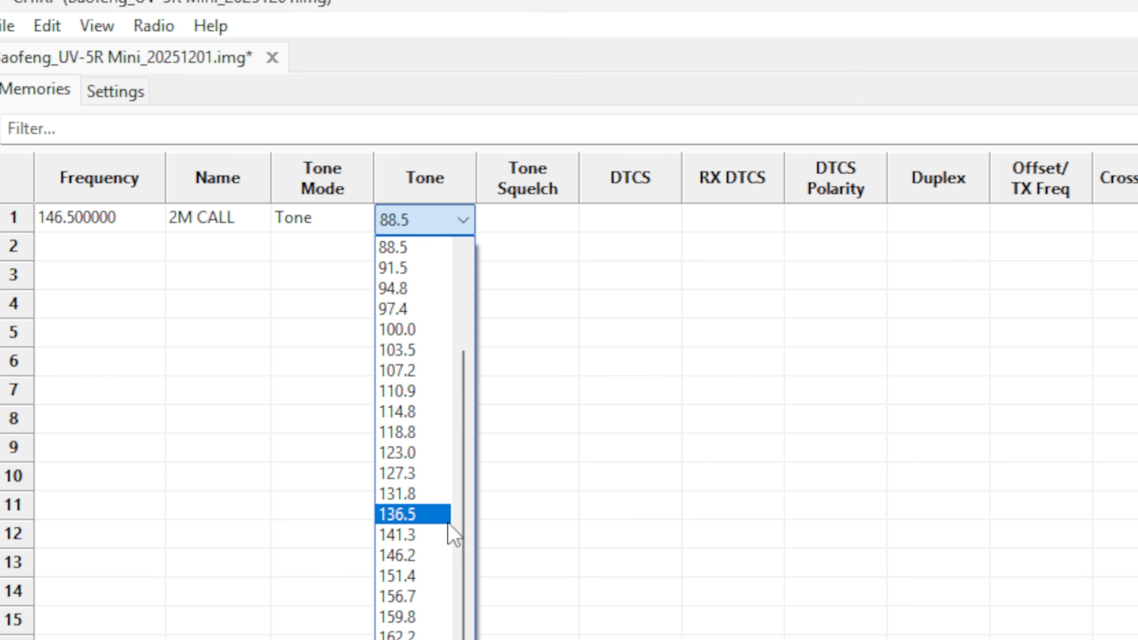
scroll(415, 502, "down", 4)
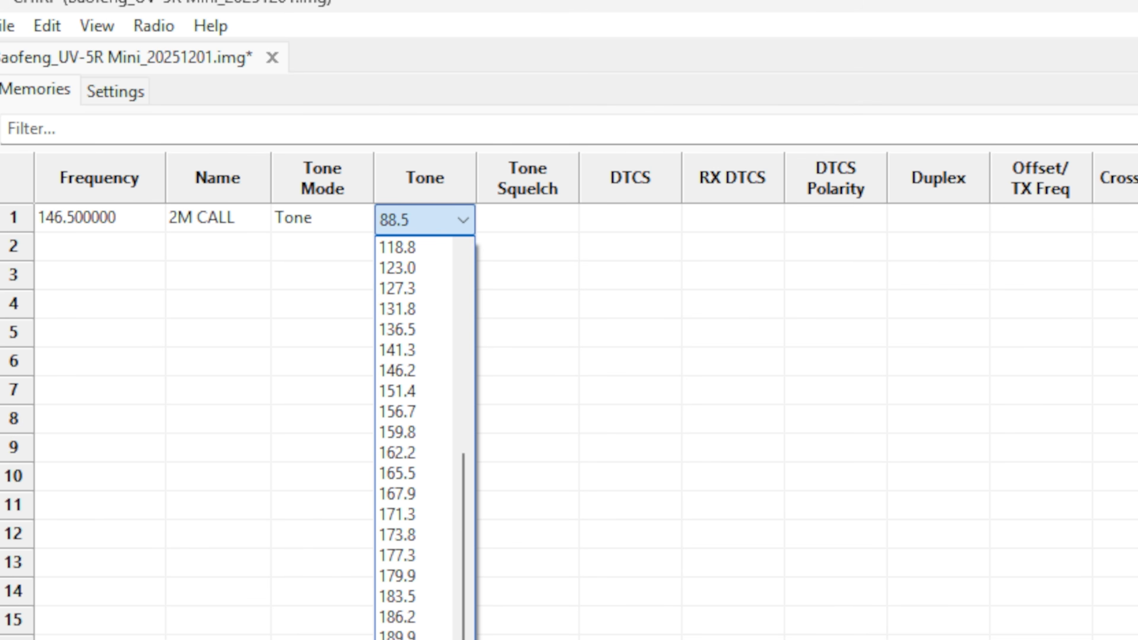
Try TSQL as the Tone Mode of memory 1 and set the Tone Mode back to blank
left_click(335, 222)
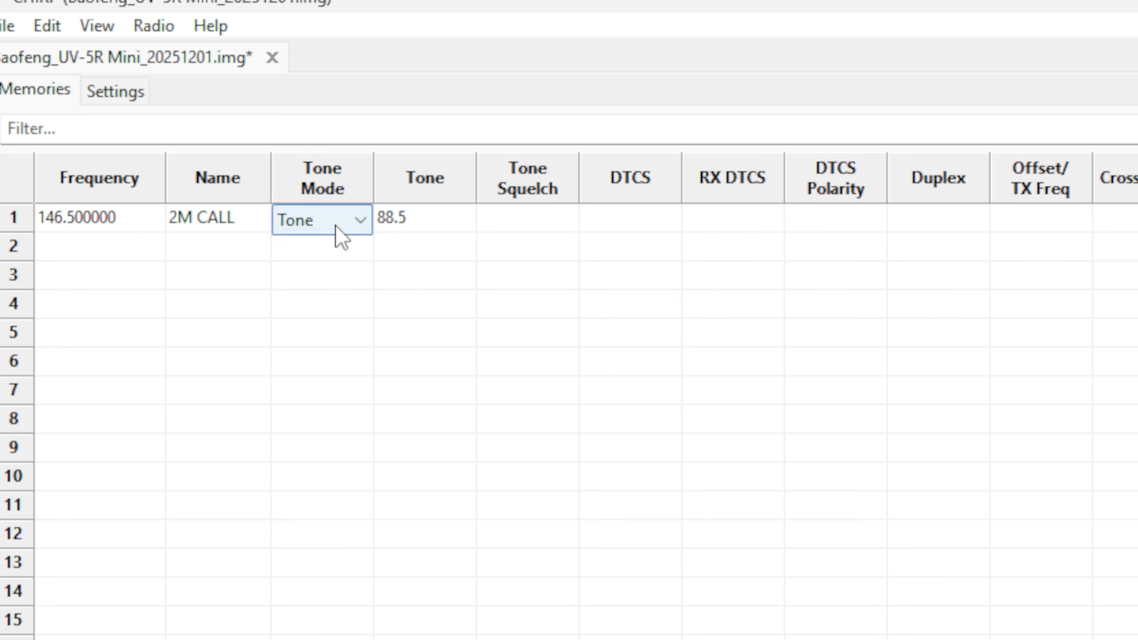
left_click(339, 226)
left_click(330, 288)
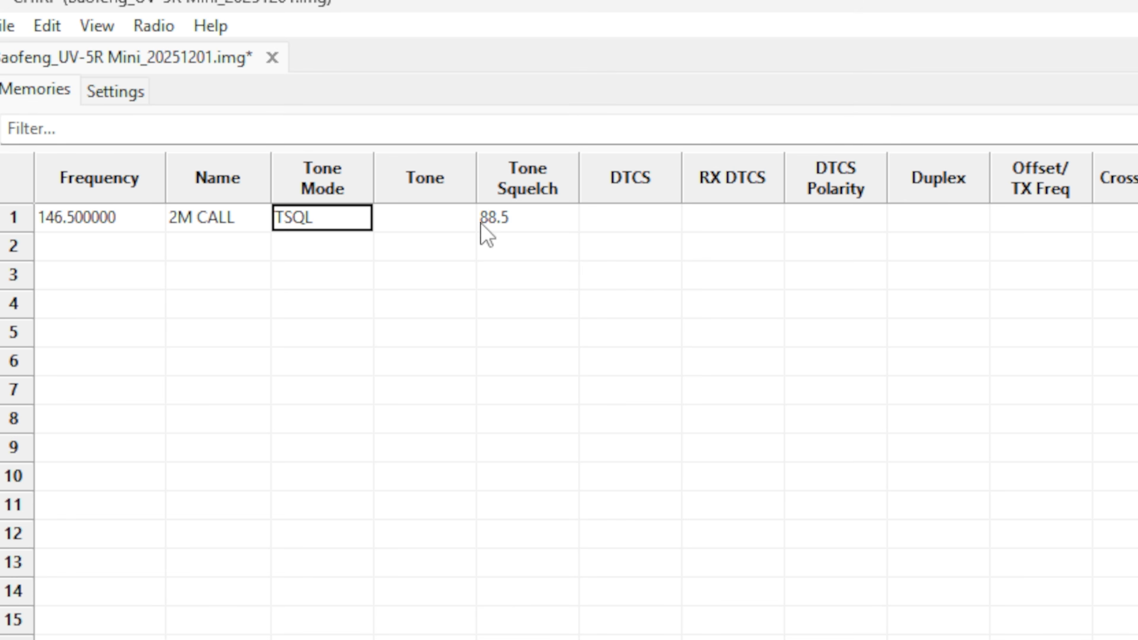
left_click(329, 224)
left_click(338, 224)
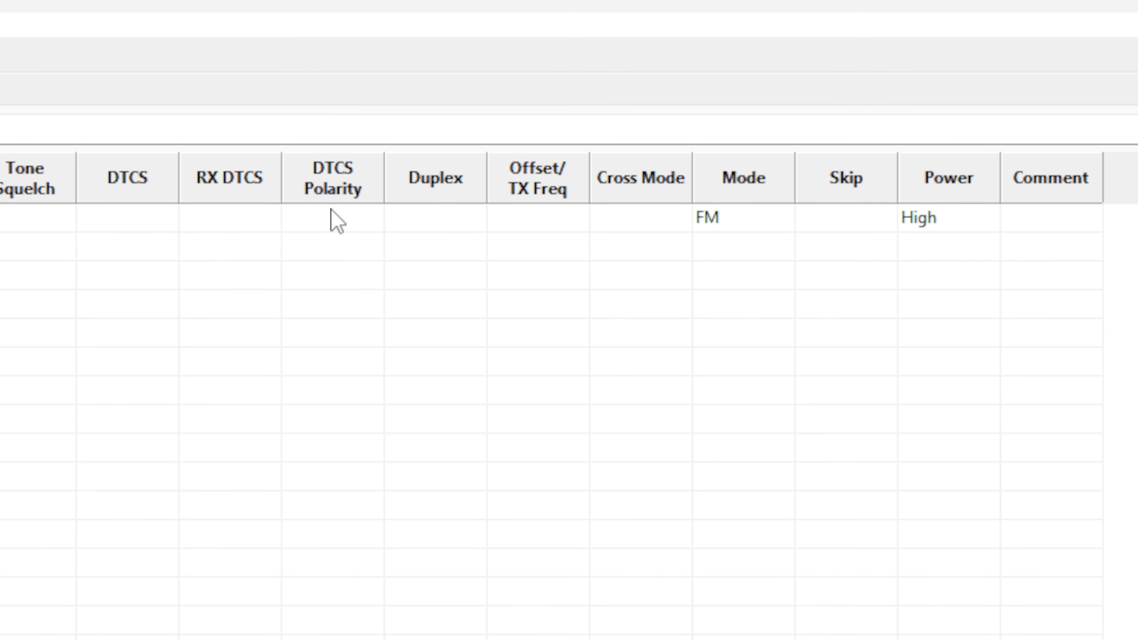
Try off as the Duplex of memory 1 and set the Duplex back to blank
left_click(476, 223)
left_click(478, 223)
left_click(479, 223)
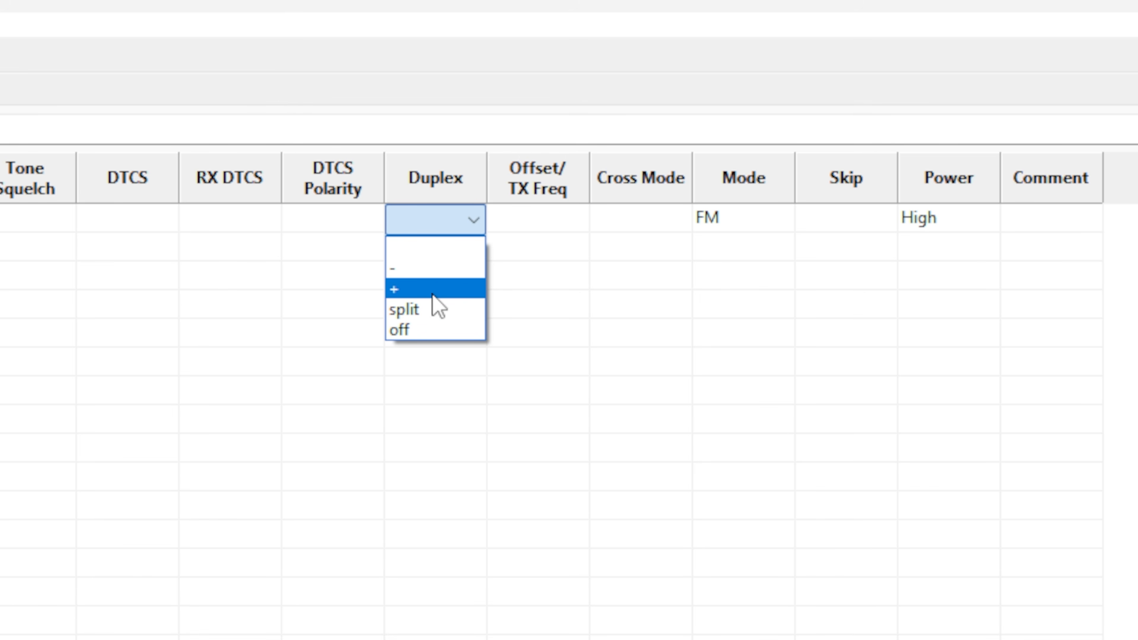
left_click(448, 330)
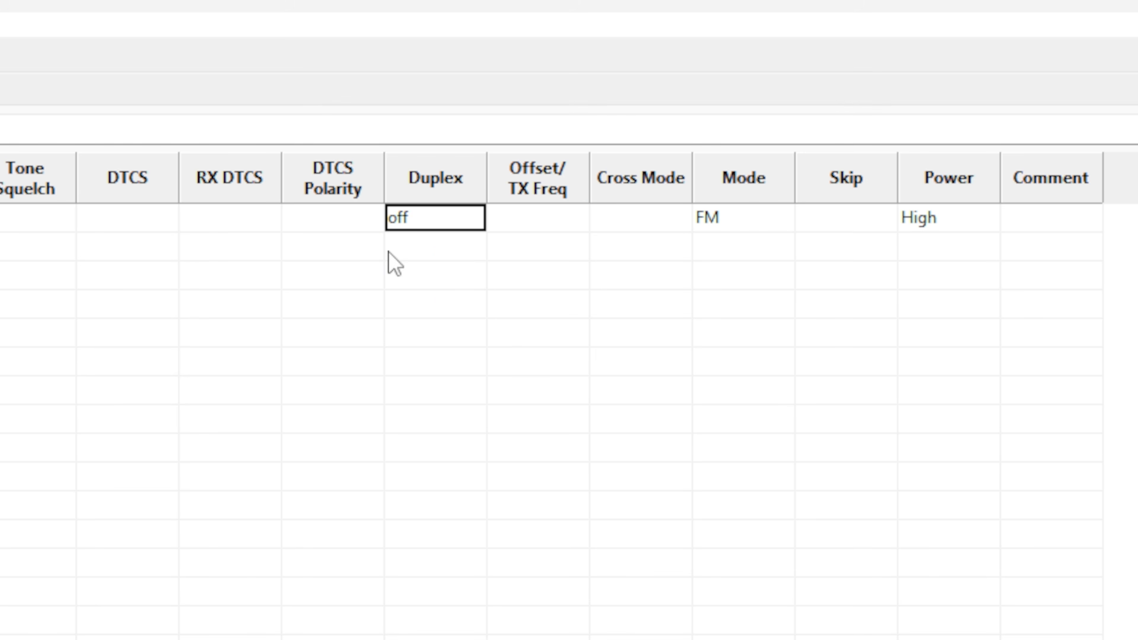
left_click(423, 223)
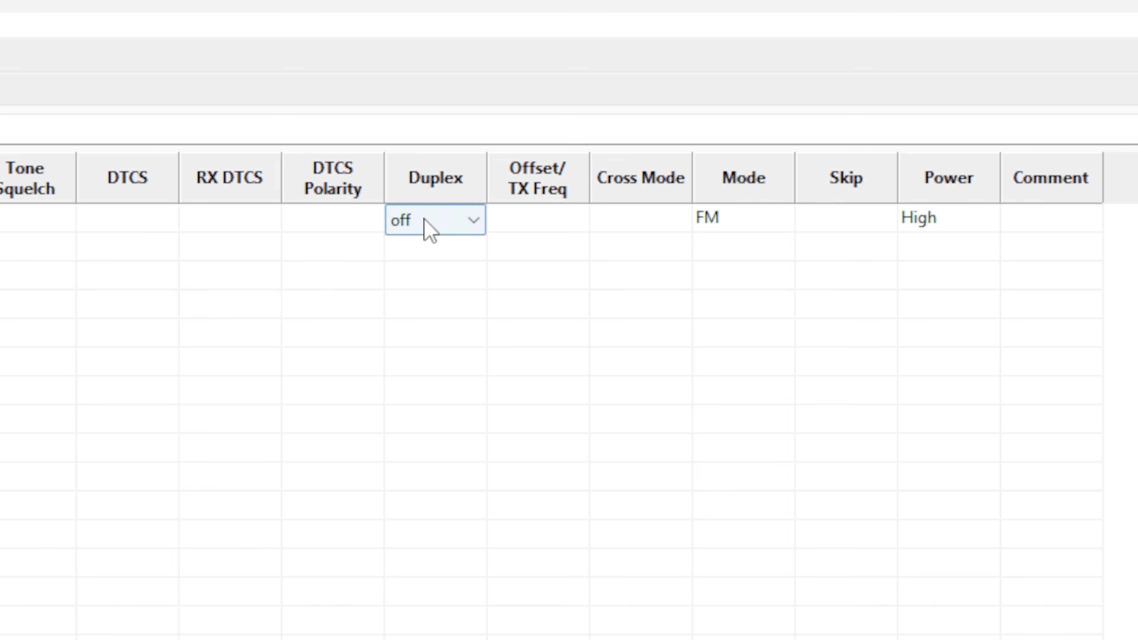
left_click(424, 223)
left_click(434, 247)
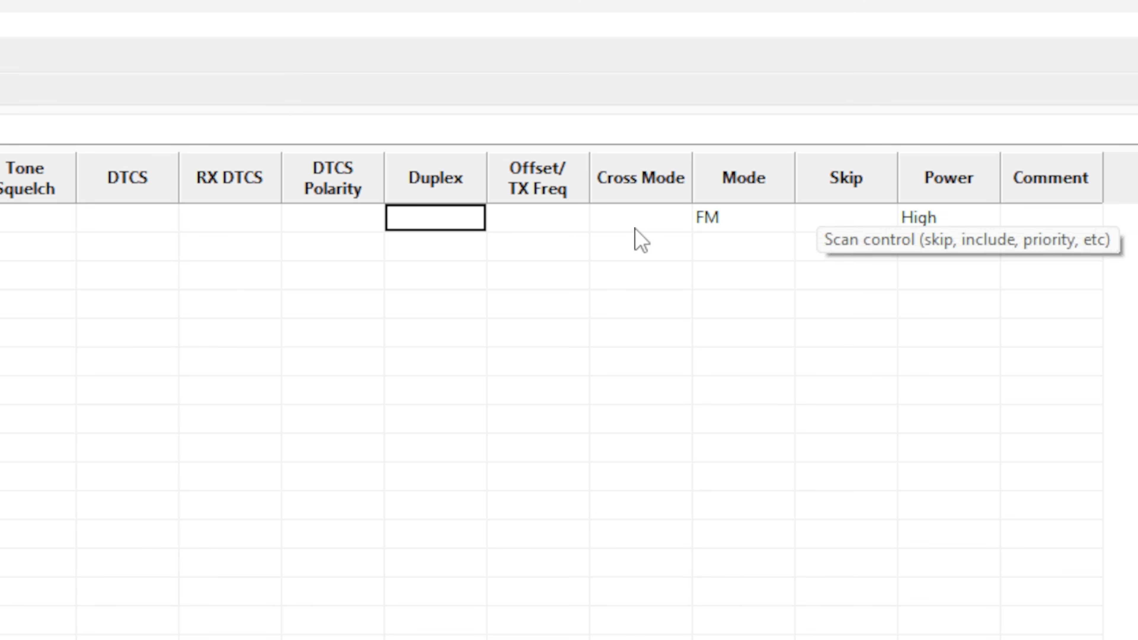
Check the Cross Mode tone choices and the Mode options of memory 1, leaving Mode at FM
left_click(666, 220)
left_click(666, 221)
left_click(742, 231)
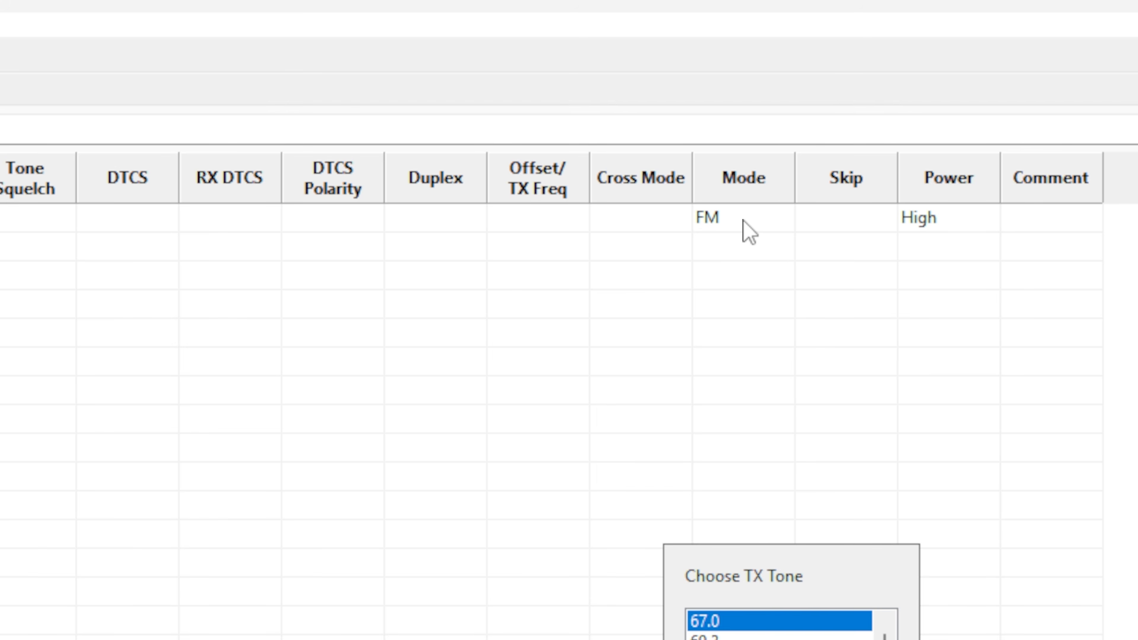
left_click(704, 211)
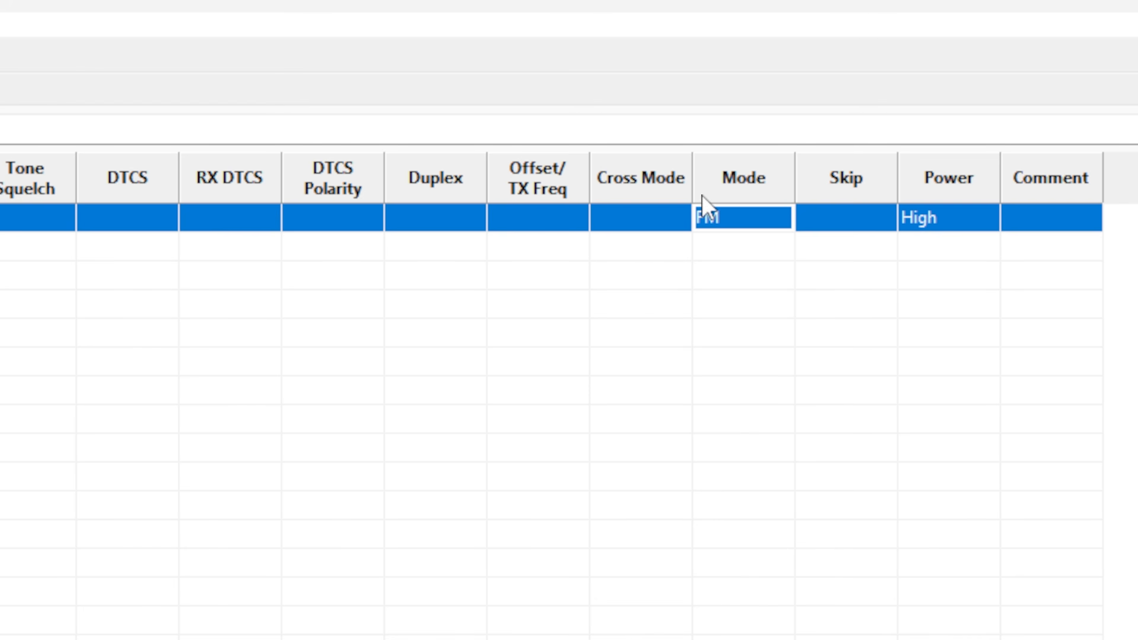
left_click(751, 219)
left_click(777, 224)
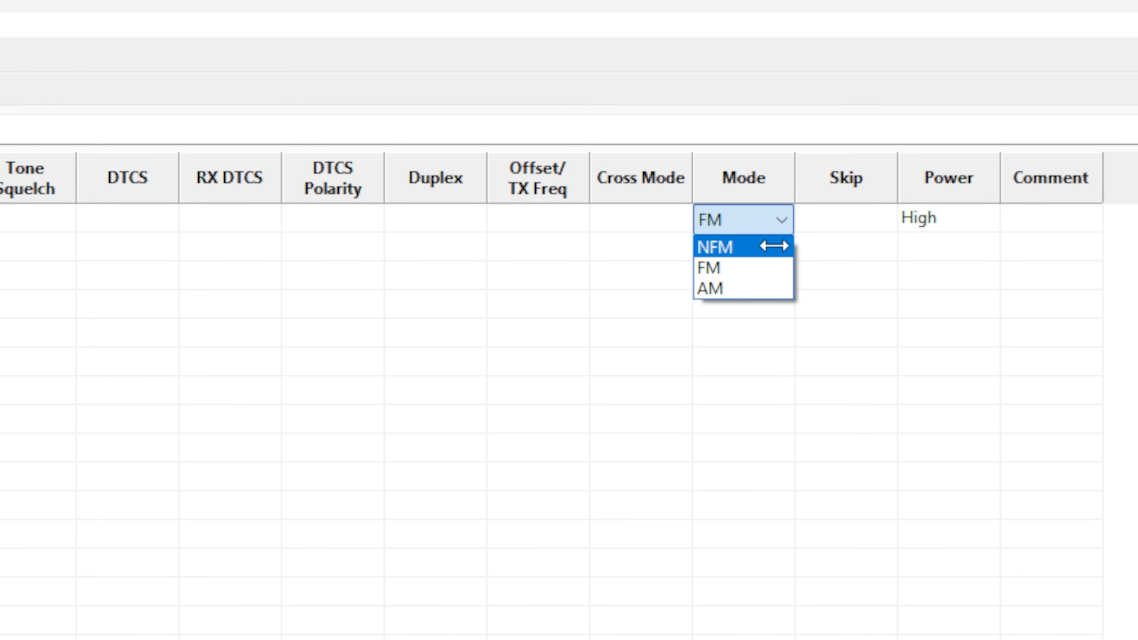
left_click(757, 221)
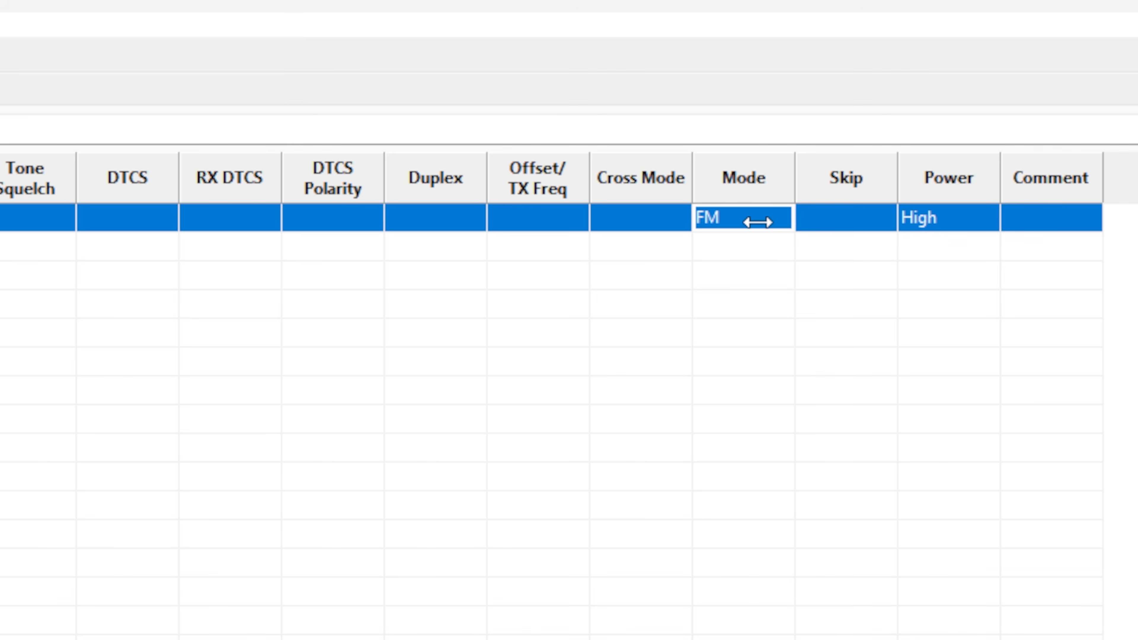
Try S as the Skip value of memory 1 and set Skip back to blank
left_click(858, 221)
left_click(860, 221)
left_click(860, 222)
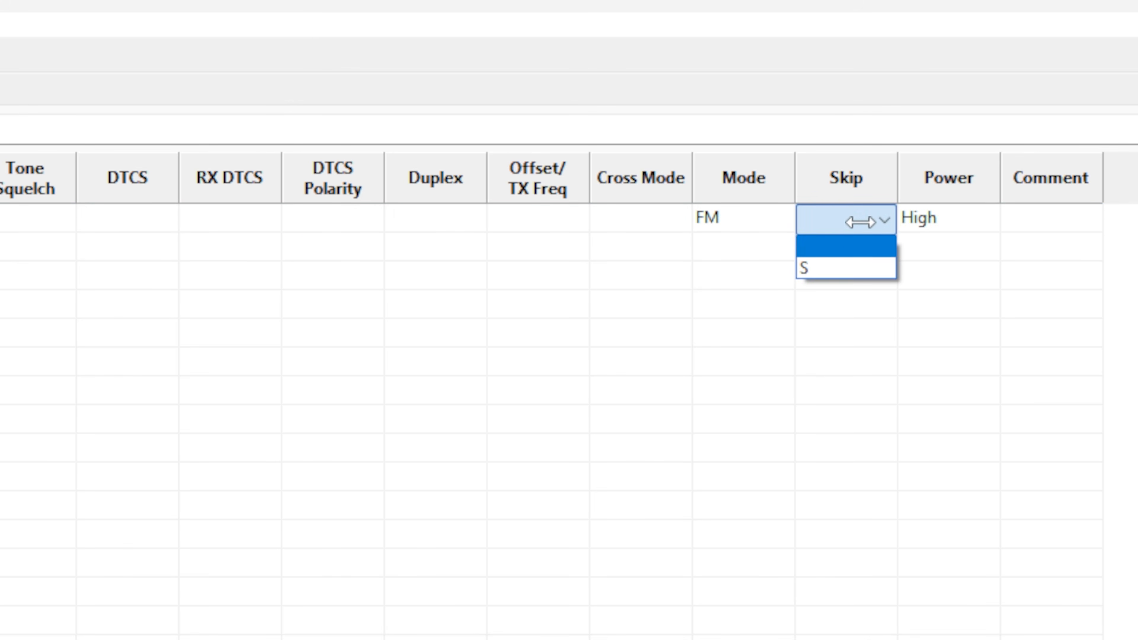
left_click(855, 264)
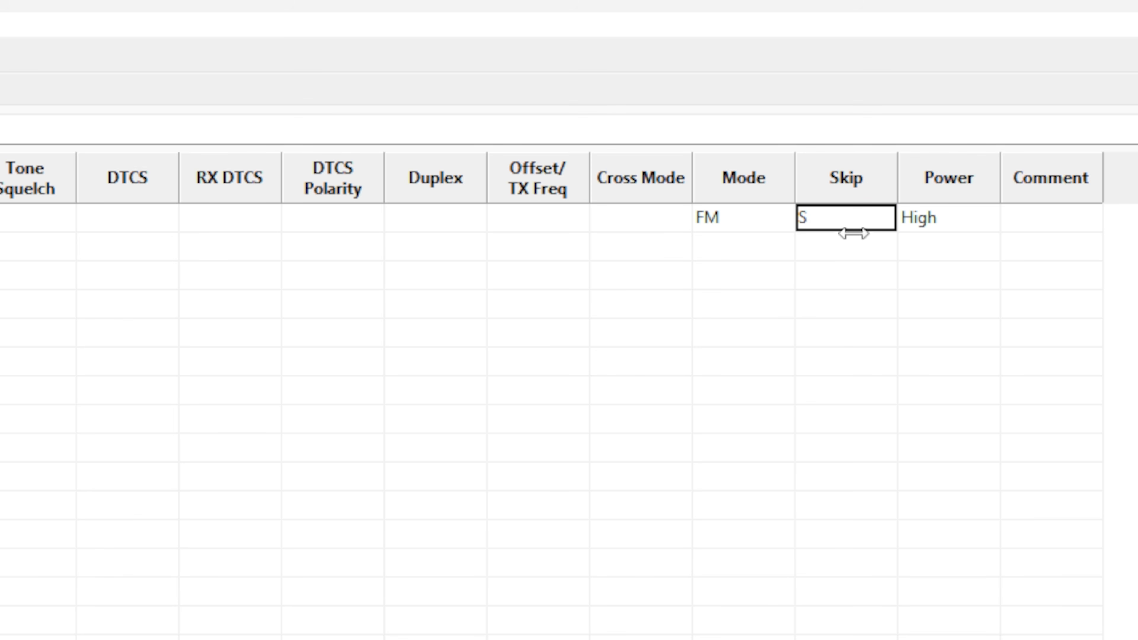
left_click(852, 223)
left_click(854, 220)
left_click(851, 245)
Check the Power options of memory 1, keeping High, and look at its Comment field
left_click(973, 228)
left_click(972, 228)
left_click(972, 228)
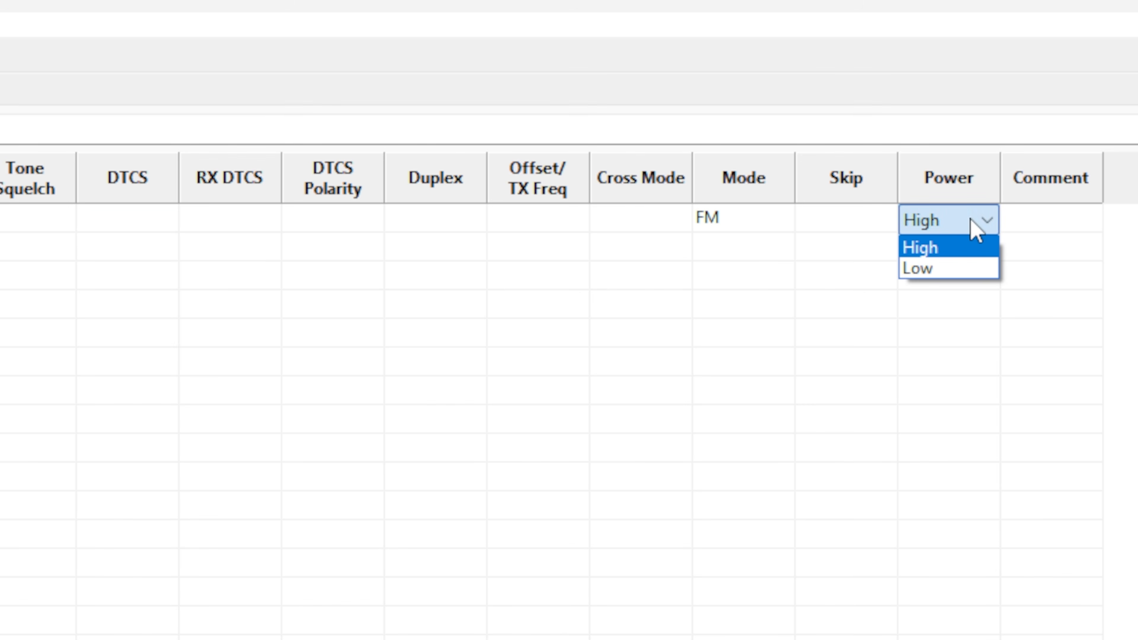
left_click(968, 248)
left_click(1044, 228)
left_click(1050, 227)
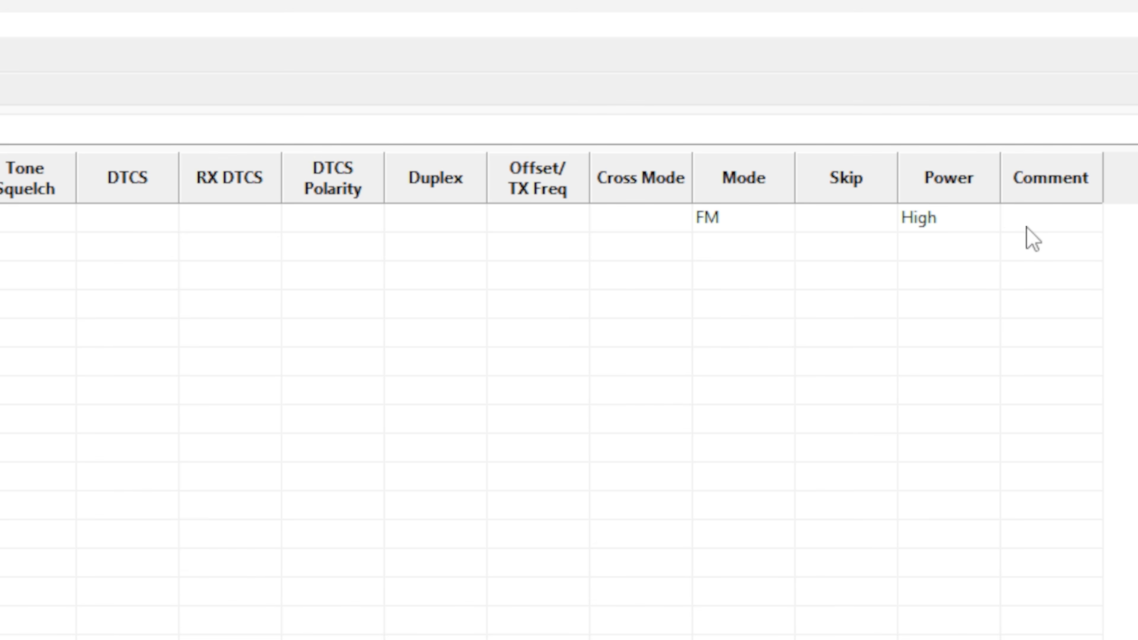
left_click(108, 115)
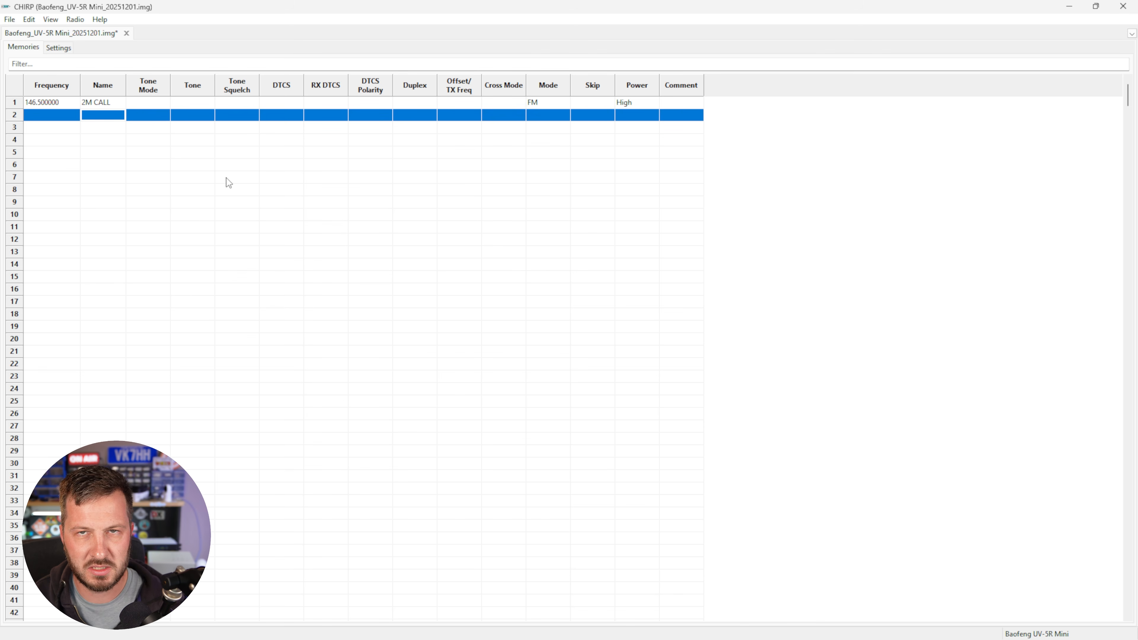
double_click(51, 103)
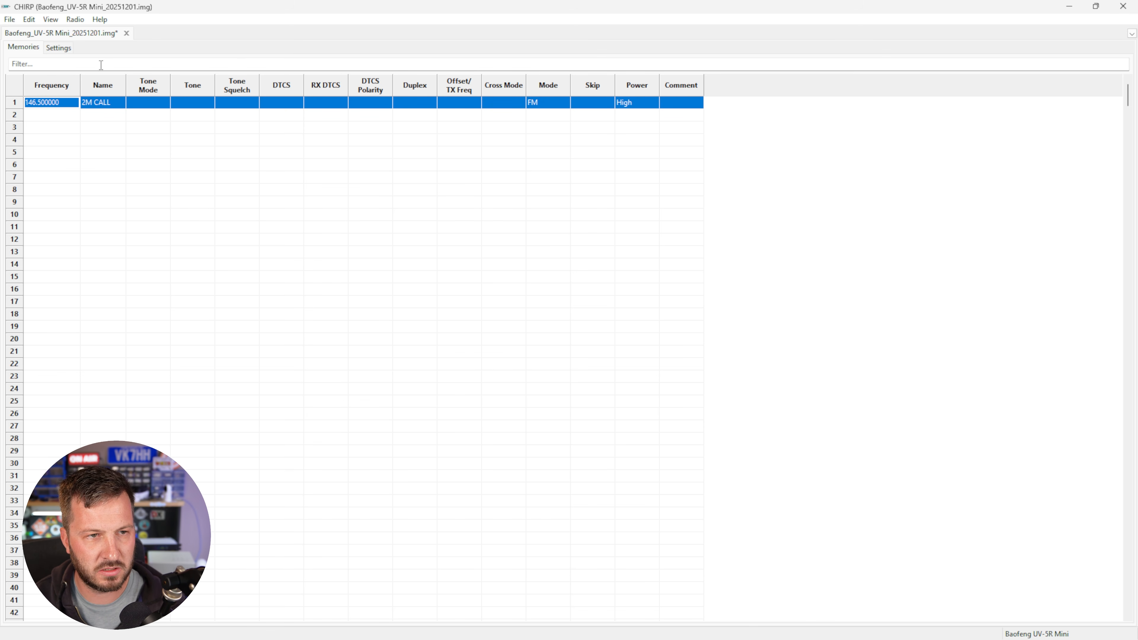
Open a RepeaterBook query and set its country to Australia
left_click(74, 19)
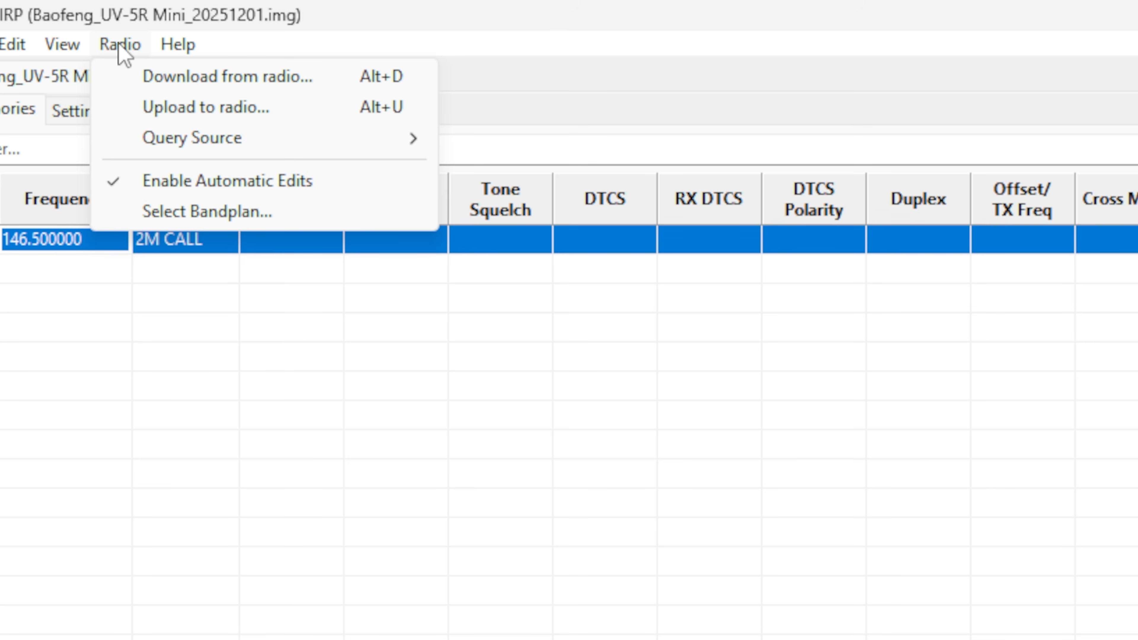
mouse_move(258, 141)
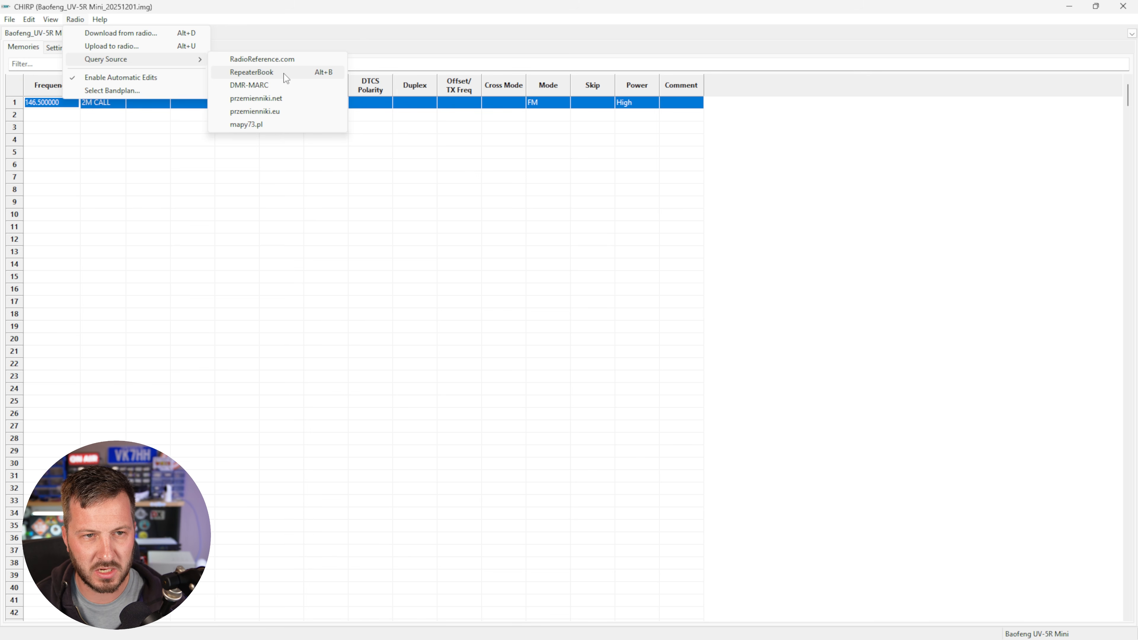
left_click(283, 73)
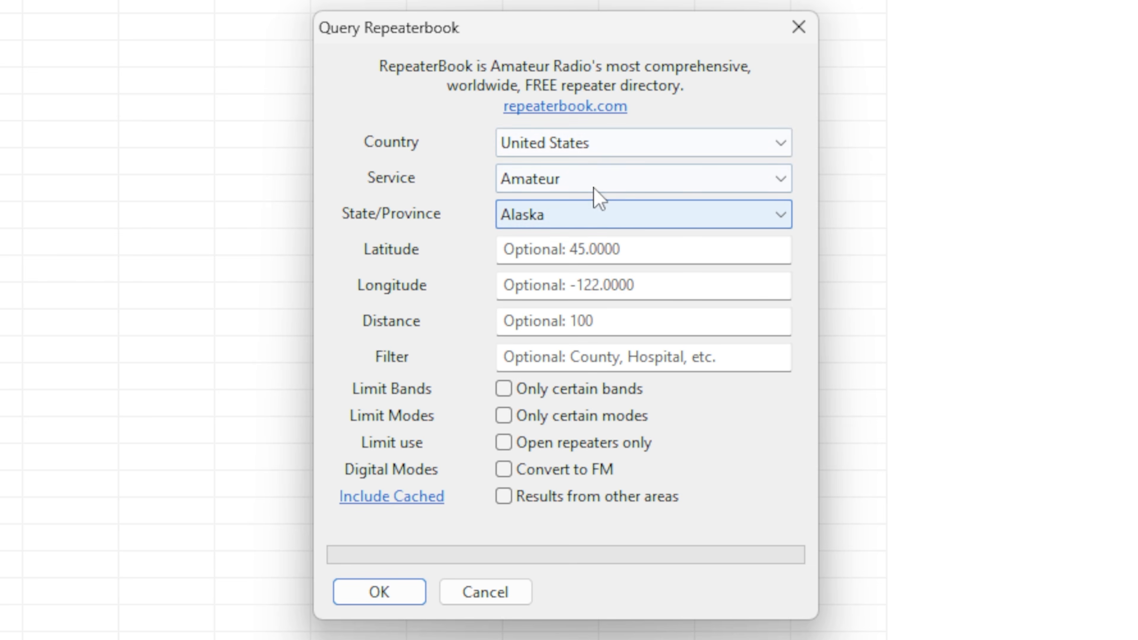
left_click(591, 144)
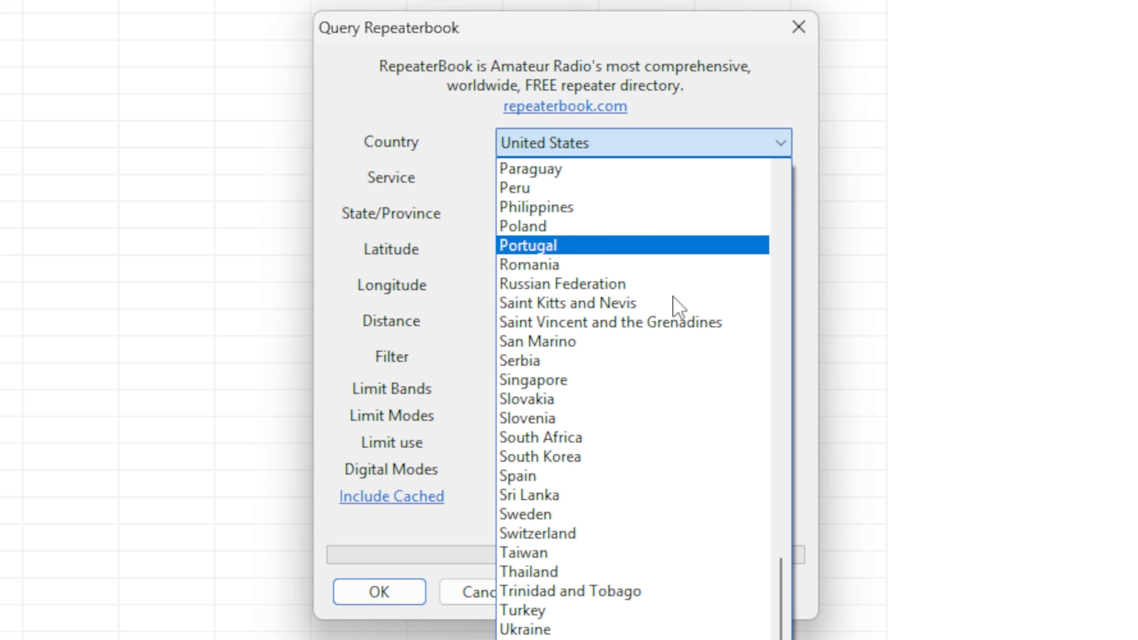
scroll(686, 359, "up", 12)
scroll(686, 358, "up", 12)
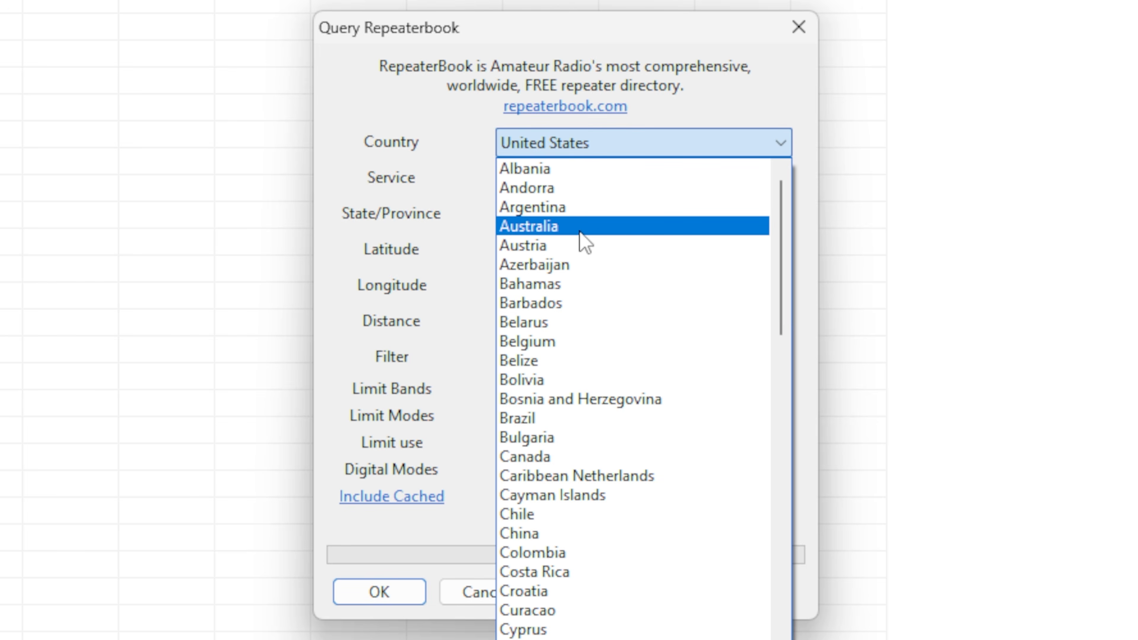
left_click(582, 229)
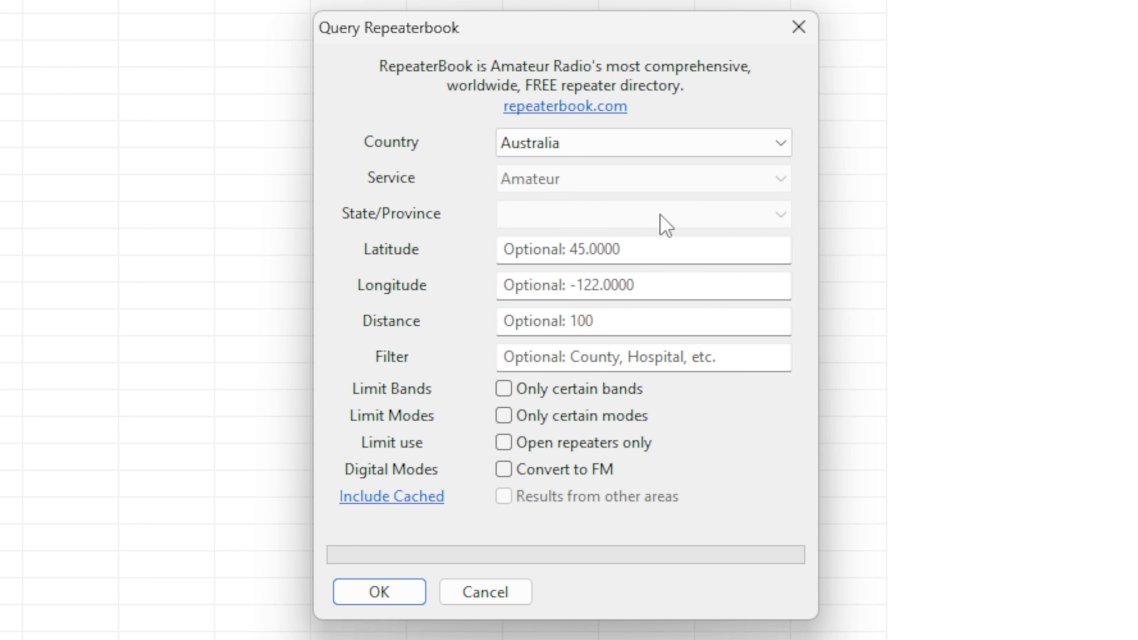
Enter Hobart as the location filter of the RepeaterBook query
left_click(577, 250)
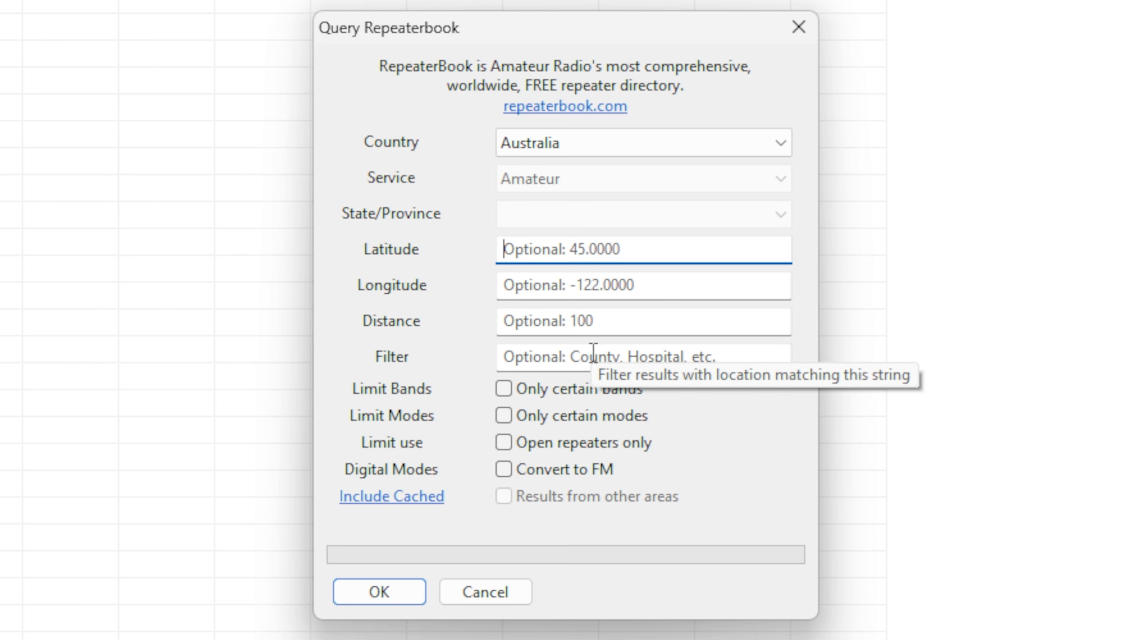
left_click(584, 359)
type("Hobart")
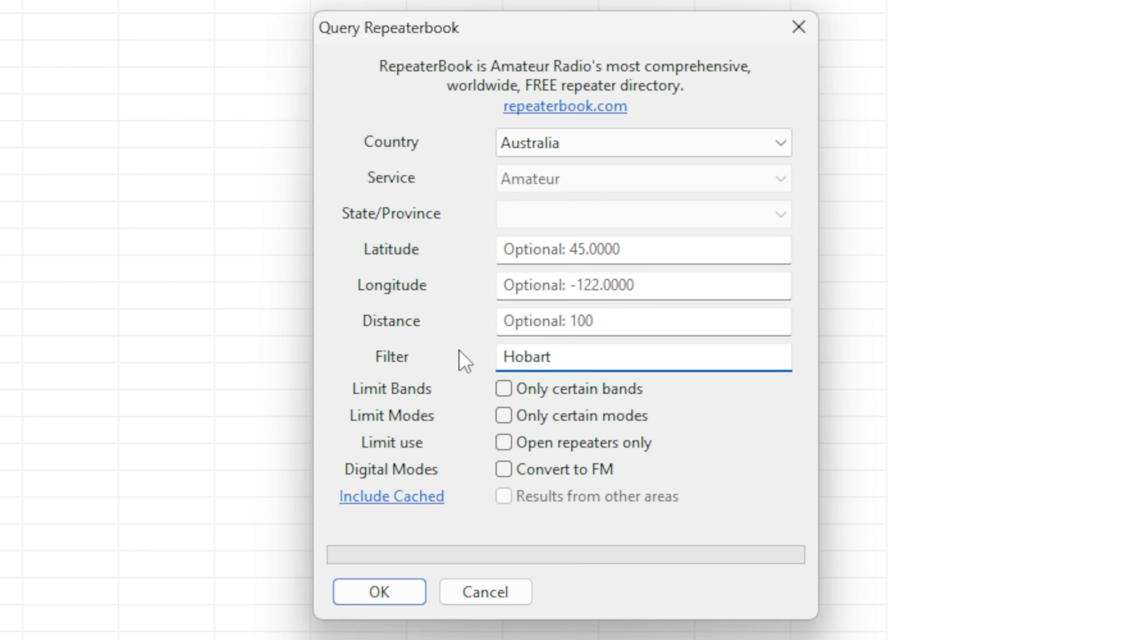
Limit the query to the 2 Meter and 70 Centimeter bands and FM mode, and run it
left_click(502, 394)
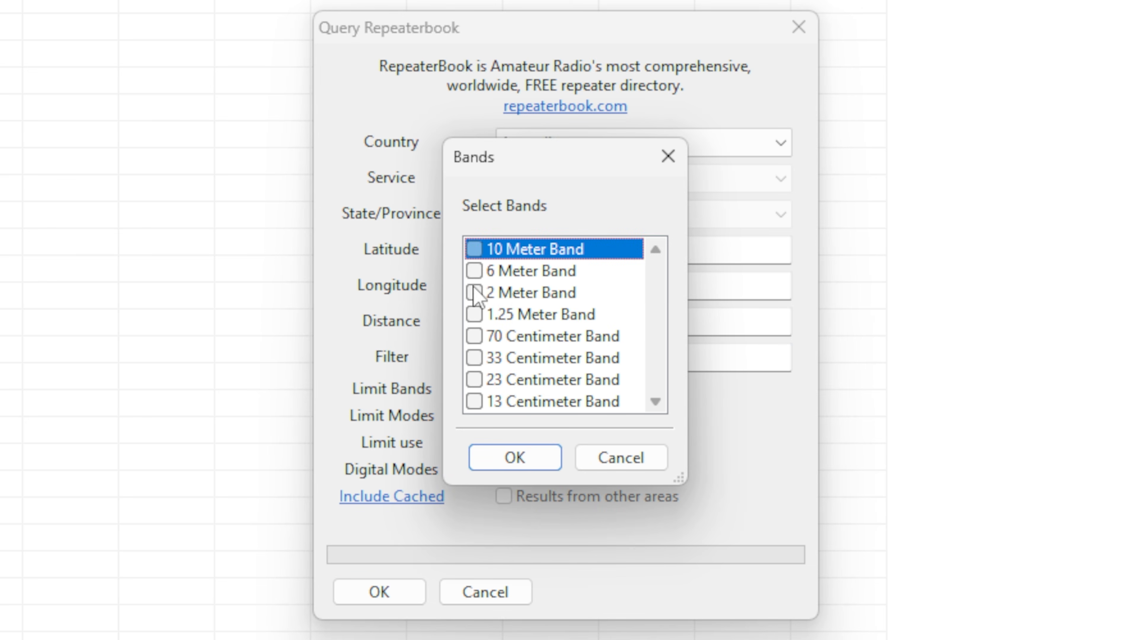
left_click(474, 335)
left_click(543, 462)
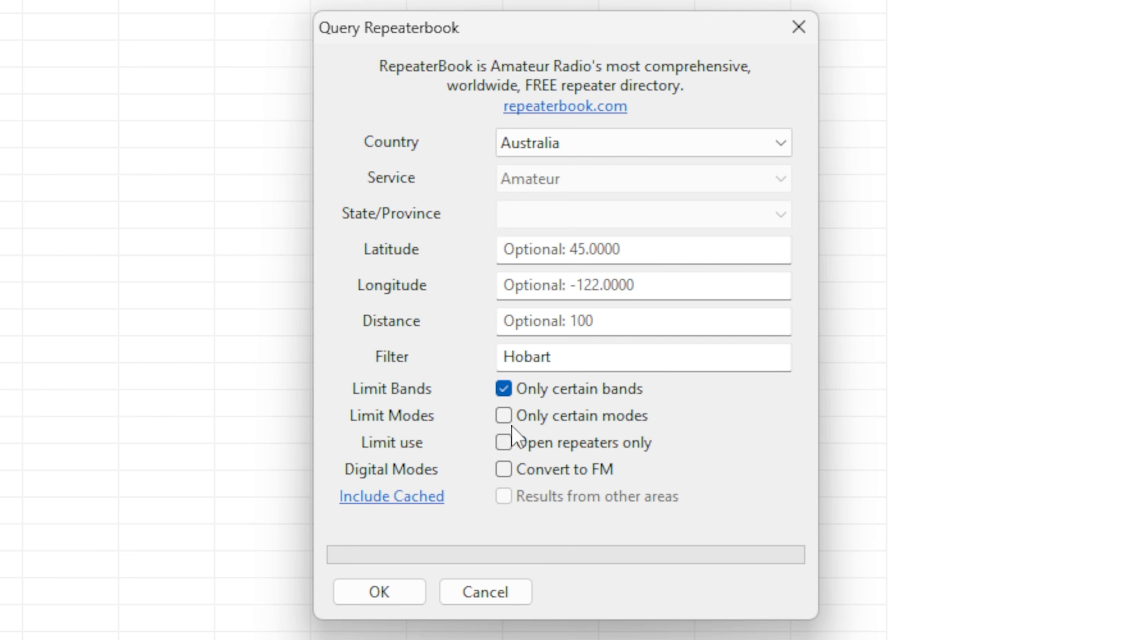
left_click(504, 416)
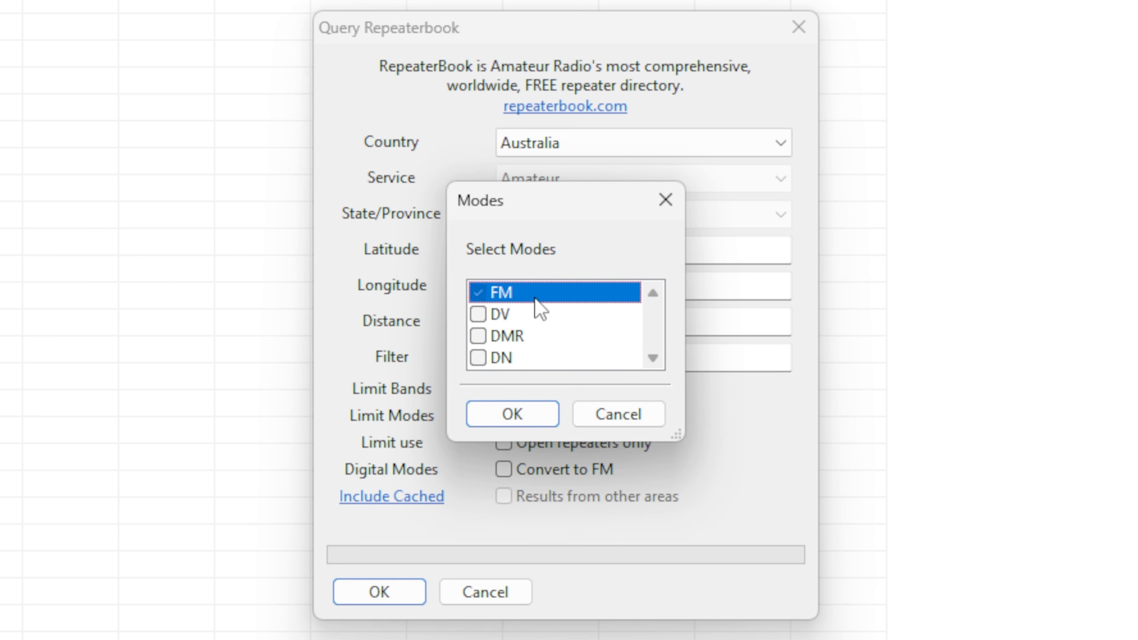
left_click(515, 412)
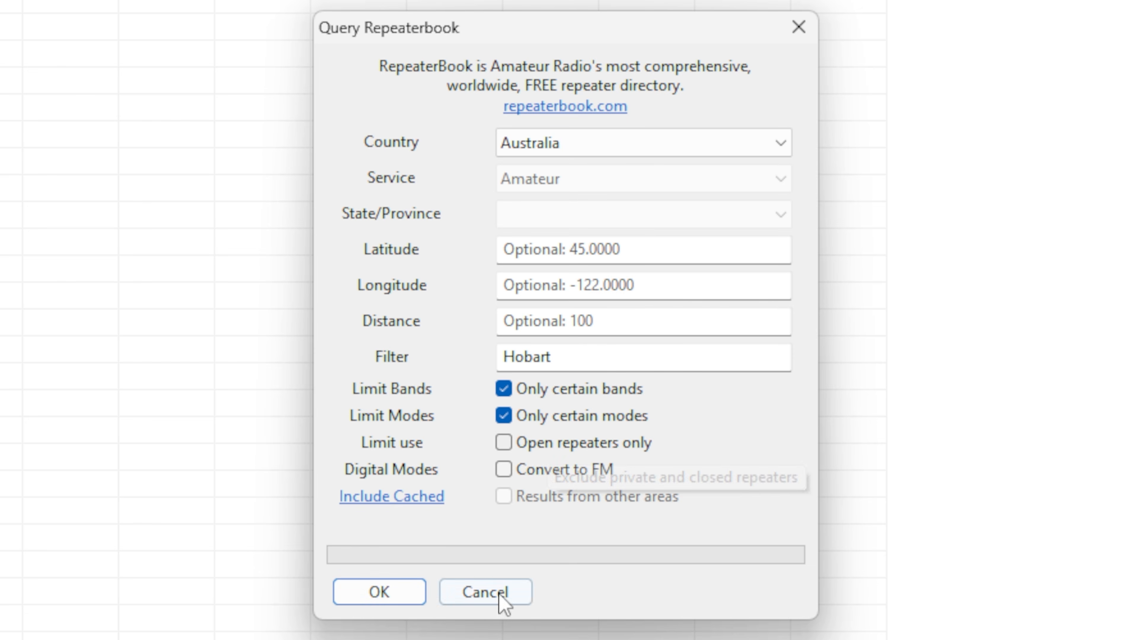
left_click(394, 596)
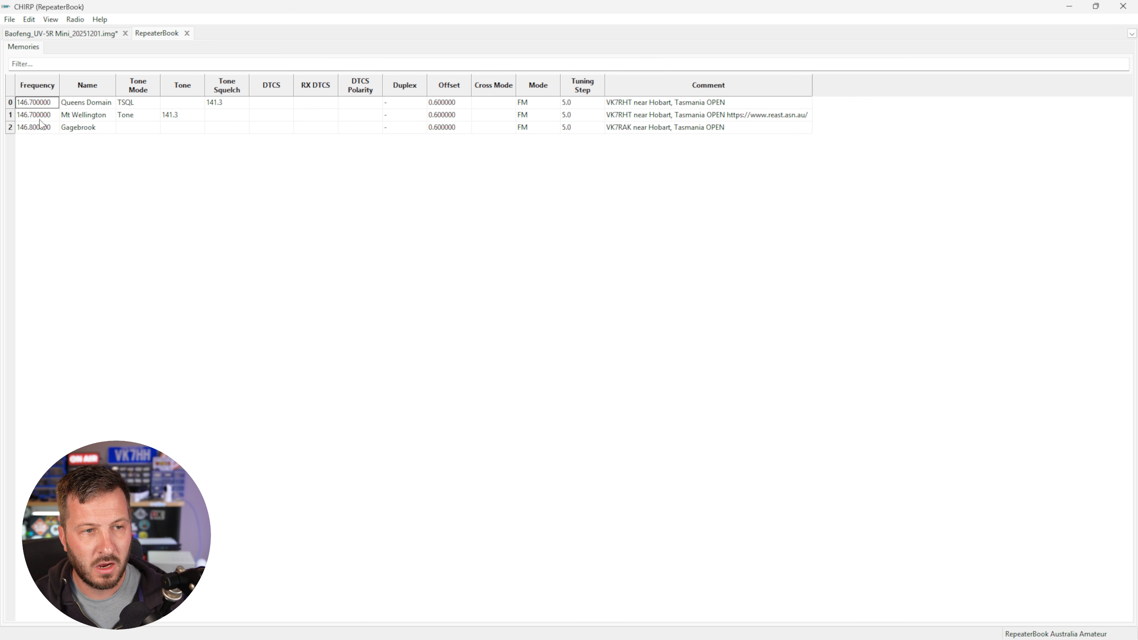
Copy the Mt Wellington and Gagebrook repeater rows from the RepeaterBook results
left_click(9, 115)
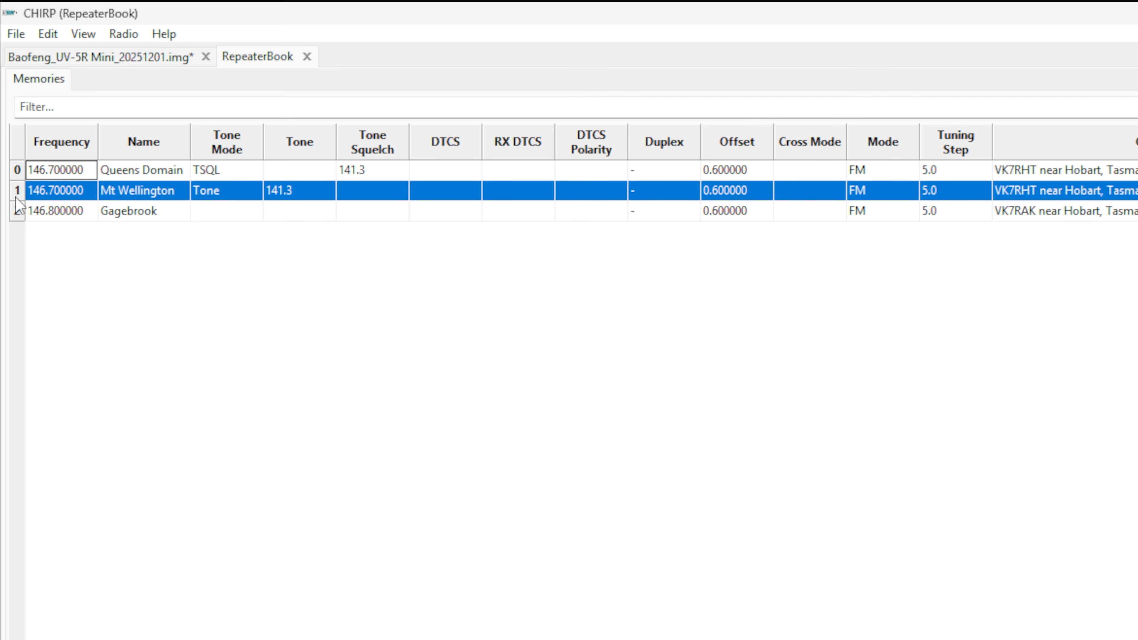
left_click(17, 211, "shift")
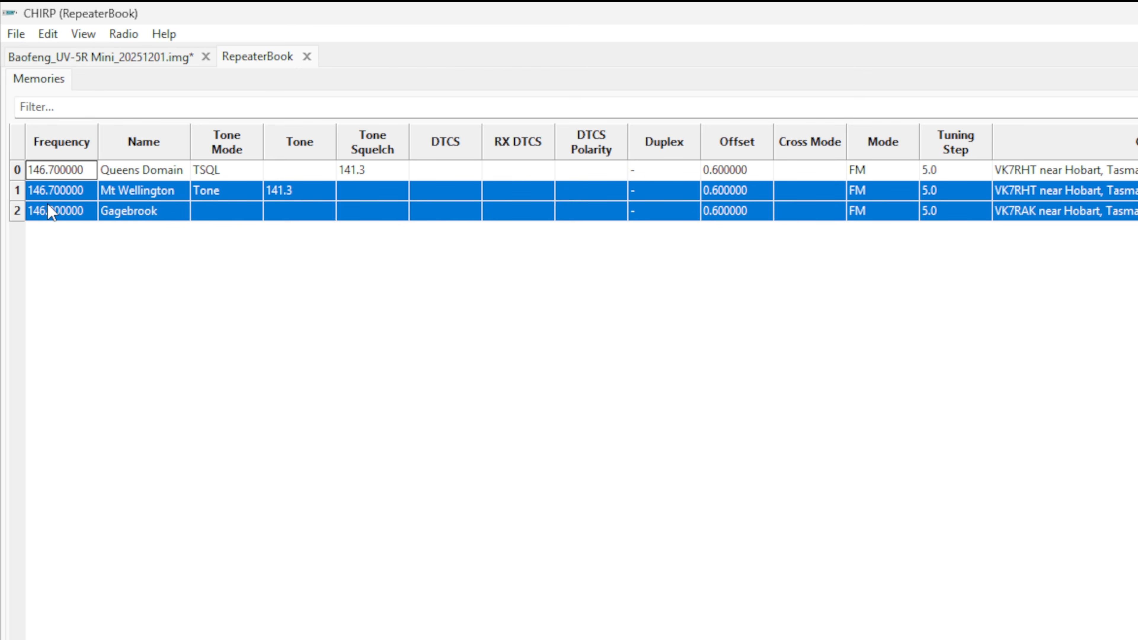
right_click(22, 214)
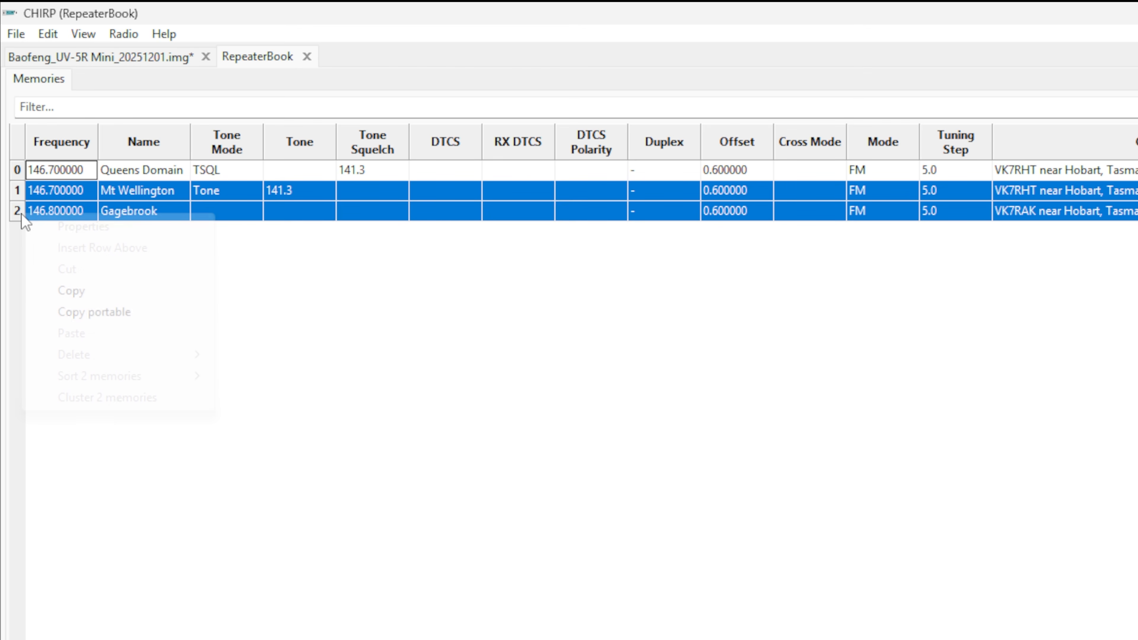
left_click(102, 287)
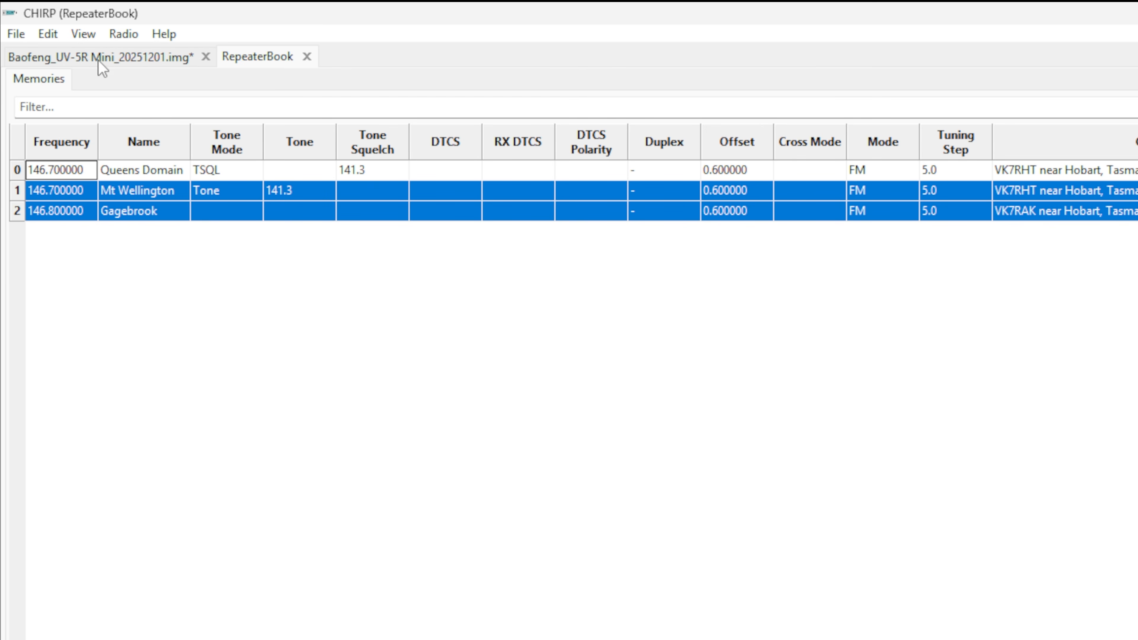
Paste the copied repeaters into the Baofeng UV-5R Mini image starting at memory 2
left_click(112, 57)
left_click(67, 191)
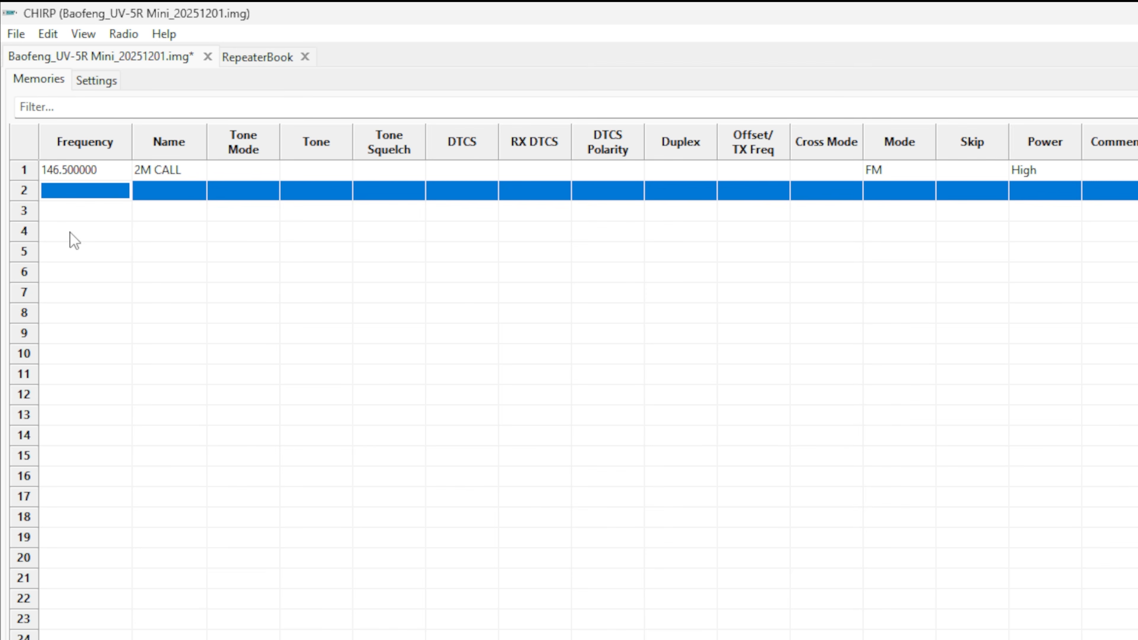
right_click(98, 199)
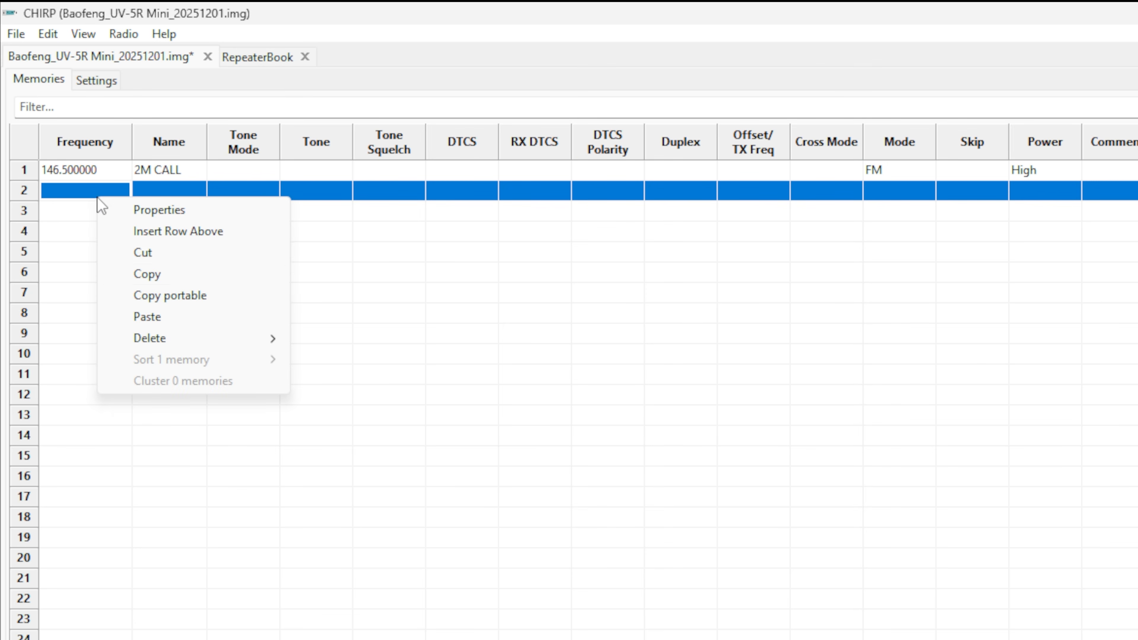
left_click(148, 316)
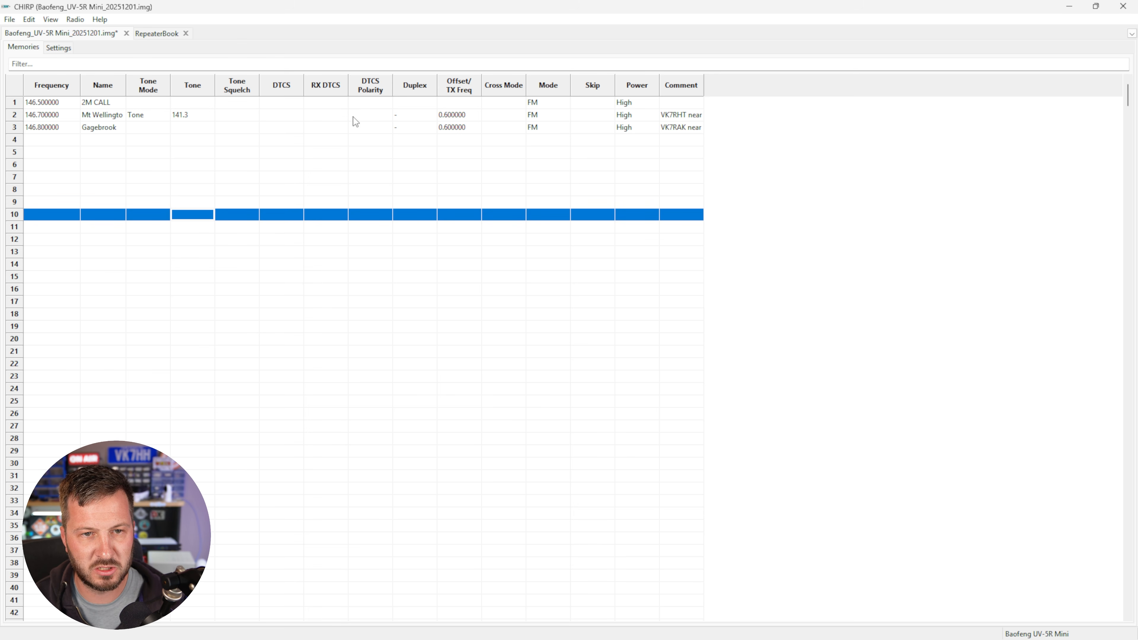
Rename the Mt Wellington repeater in memory 2 as VK7RHT and check its comment
left_click(107, 117)
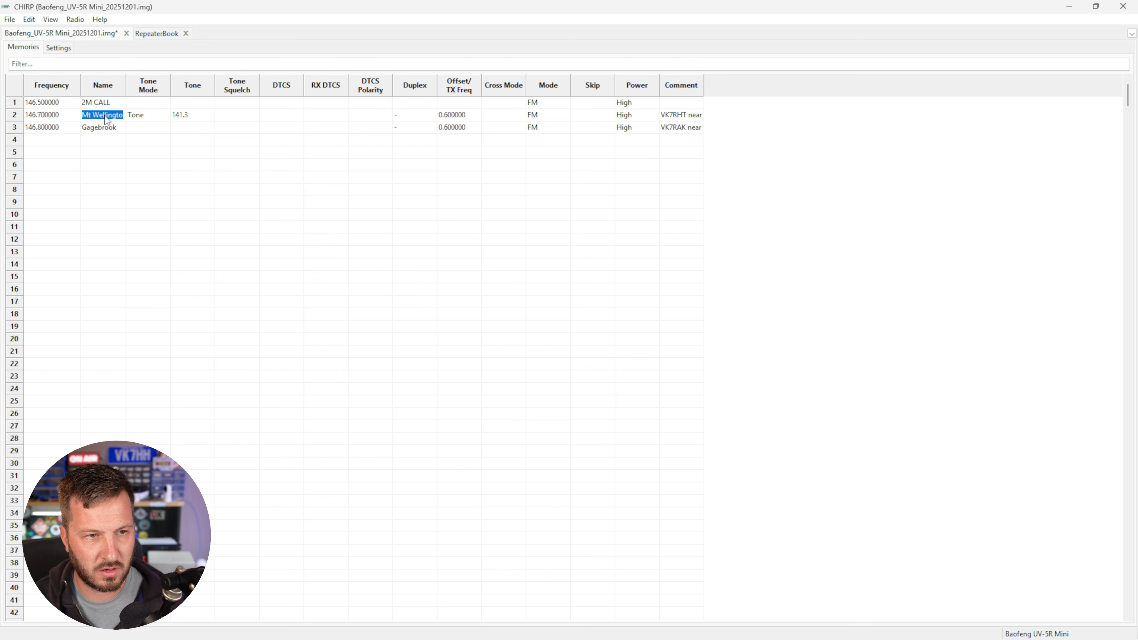
type("VK7RHT")
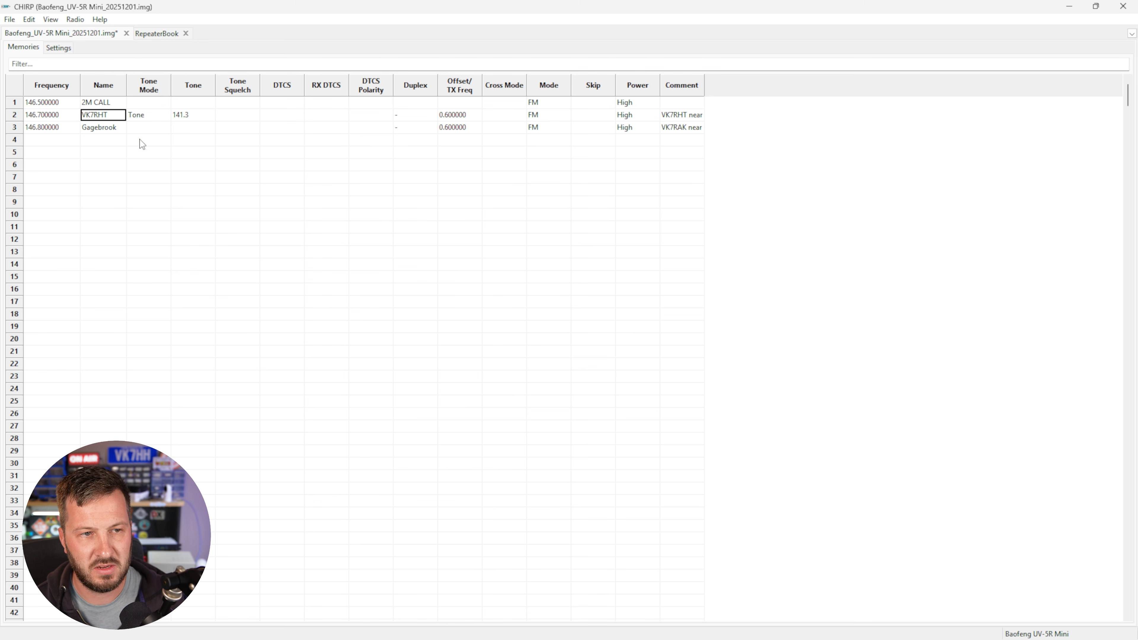
left_click(140, 139)
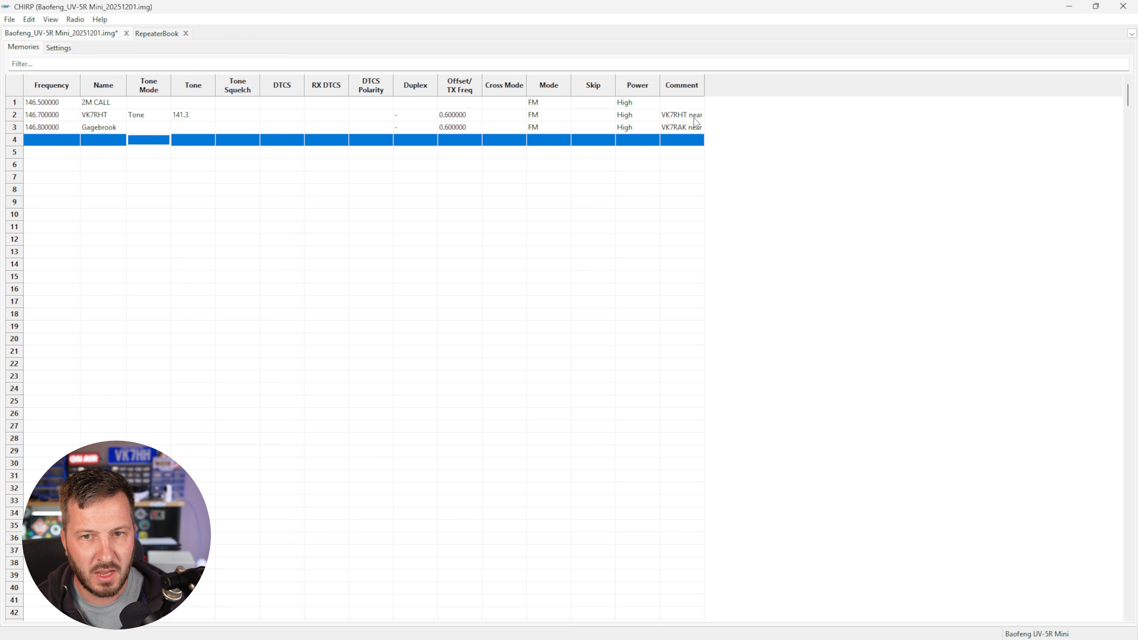
left_click(683, 117)
left_click(680, 117)
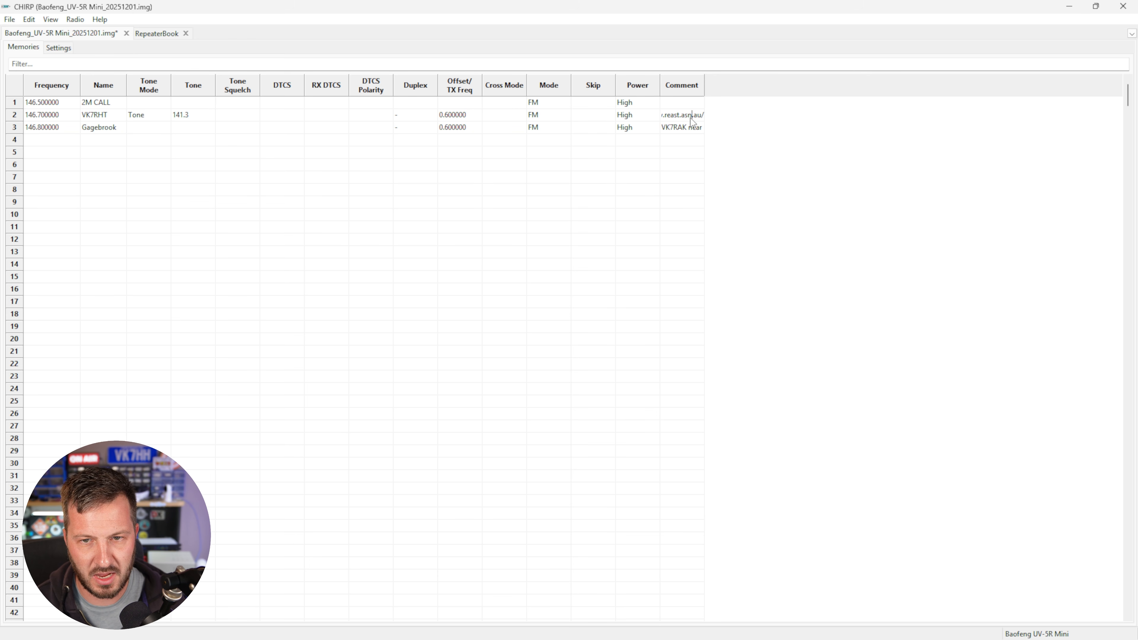
left_click(703, 165)
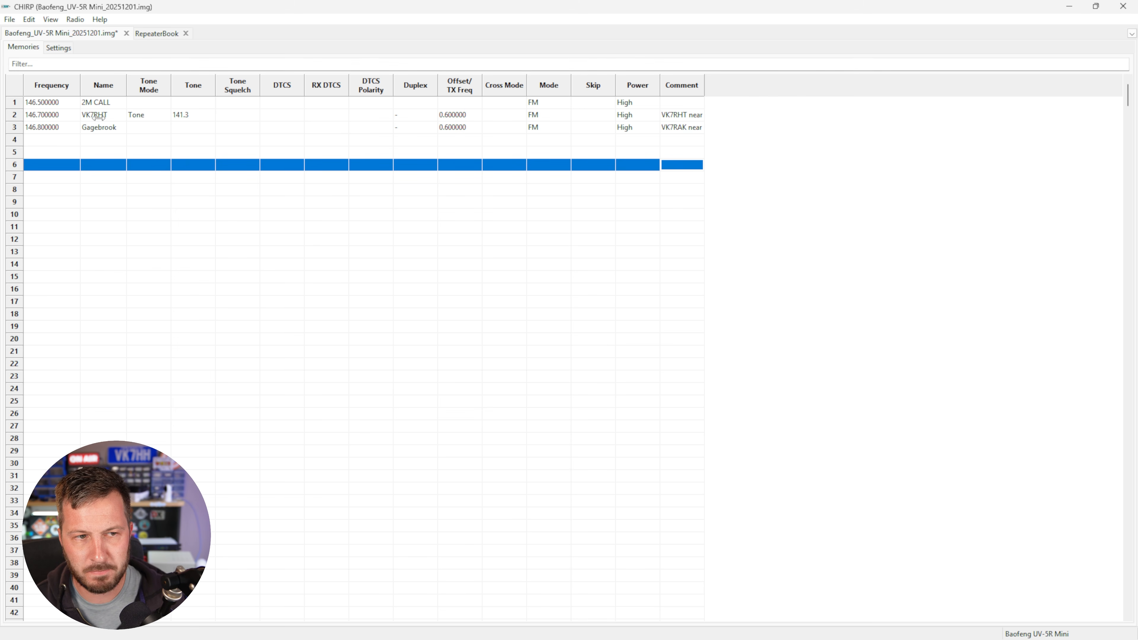
left_click(35, 137)
Start a new RepeaterBook query with United States as the country and California as the state
left_click(158, 33)
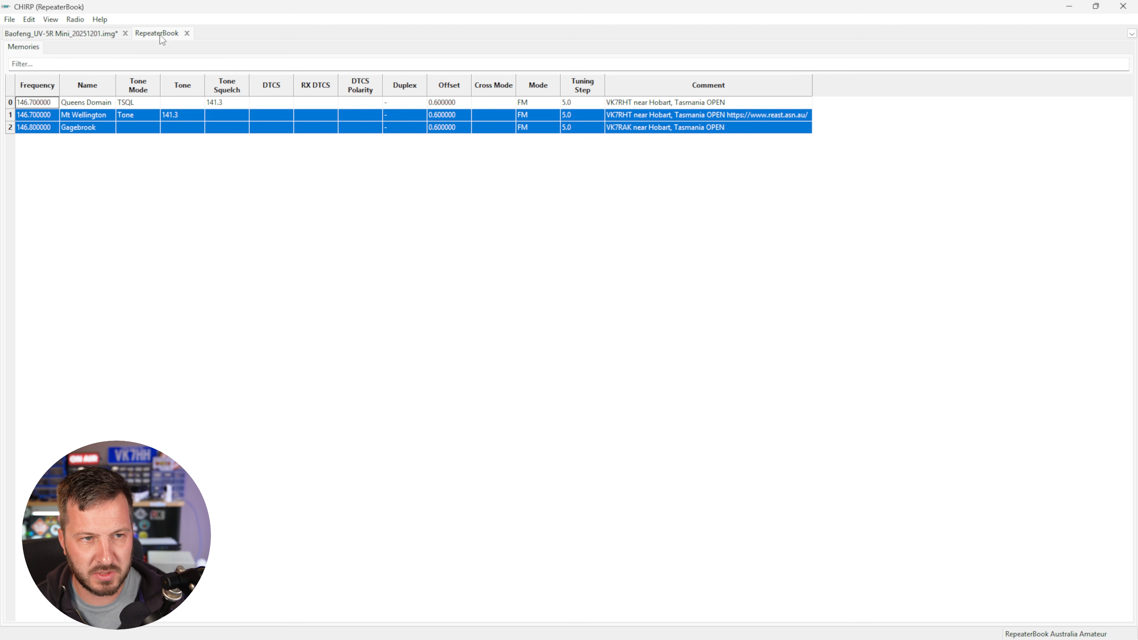
left_click(84, 20)
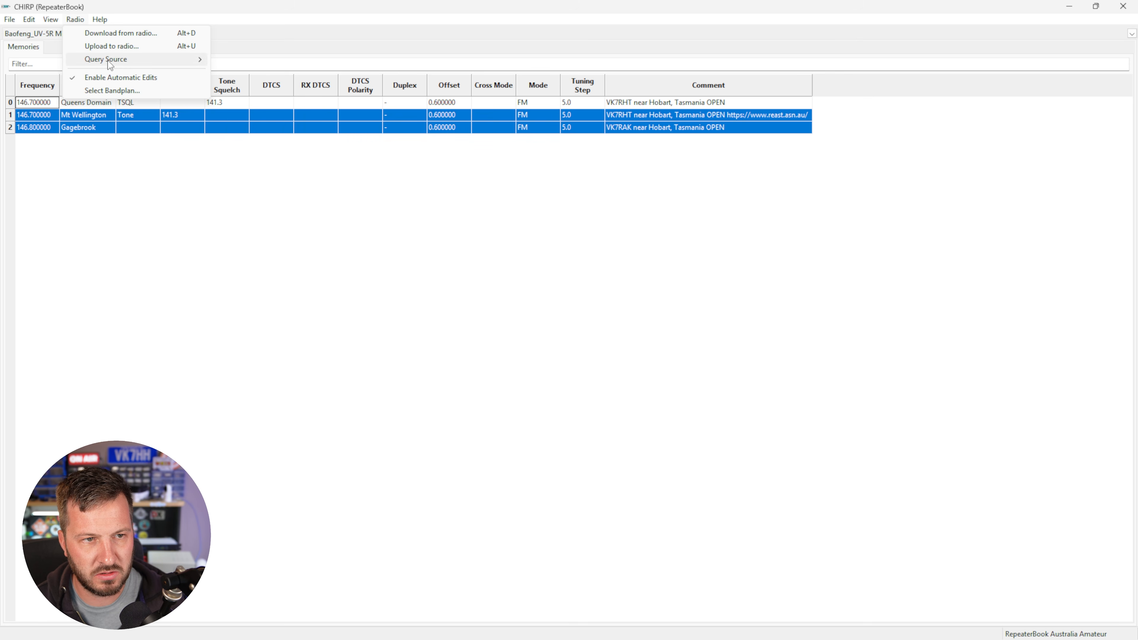
mouse_move(112, 60)
left_click(272, 72)
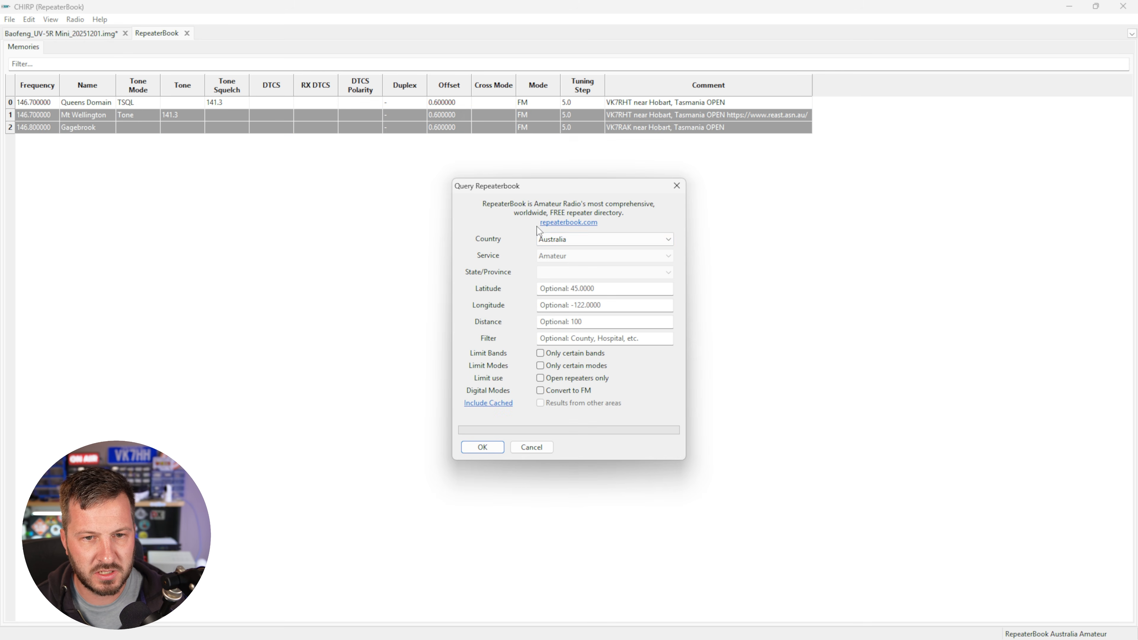
left_click(593, 239)
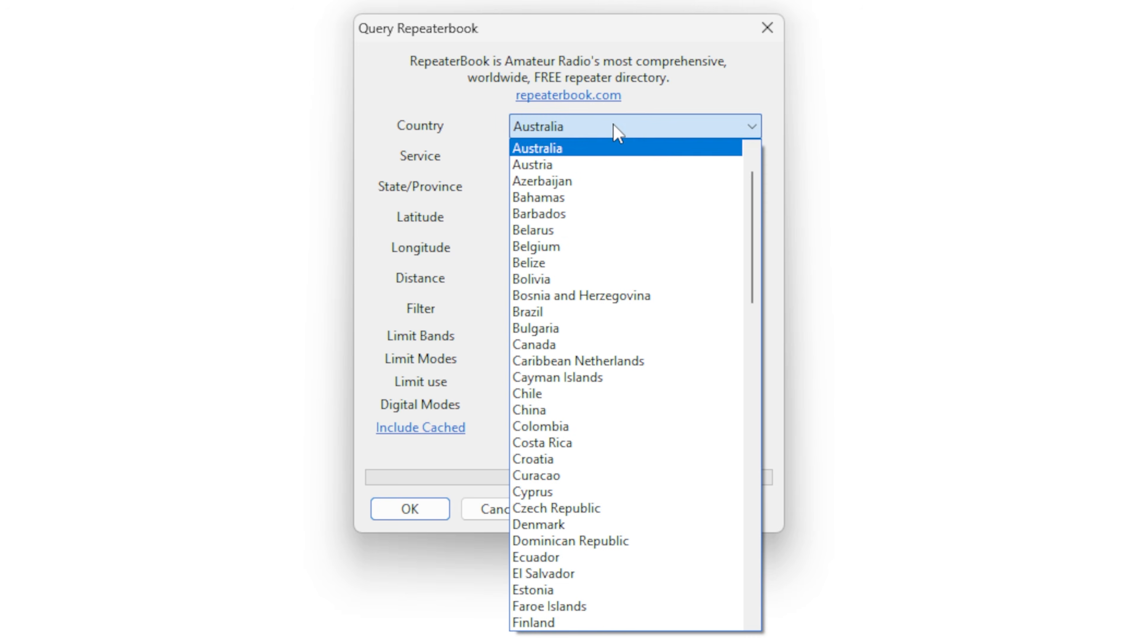
left_click_drag(670, 279, 672, 309)
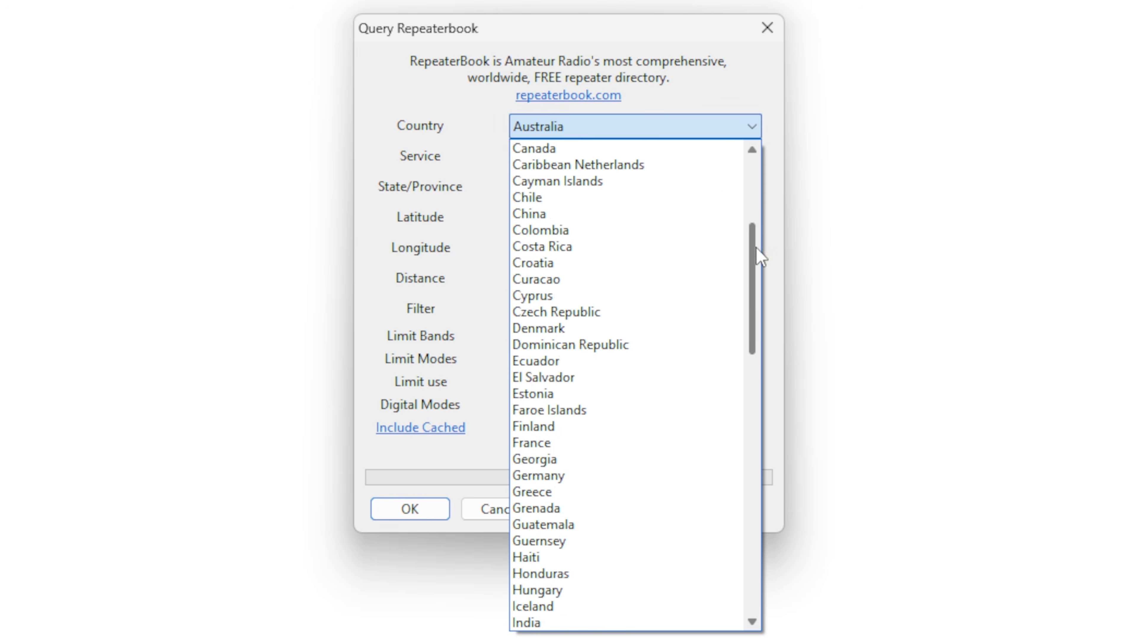
left_click_drag(757, 249, 746, 554)
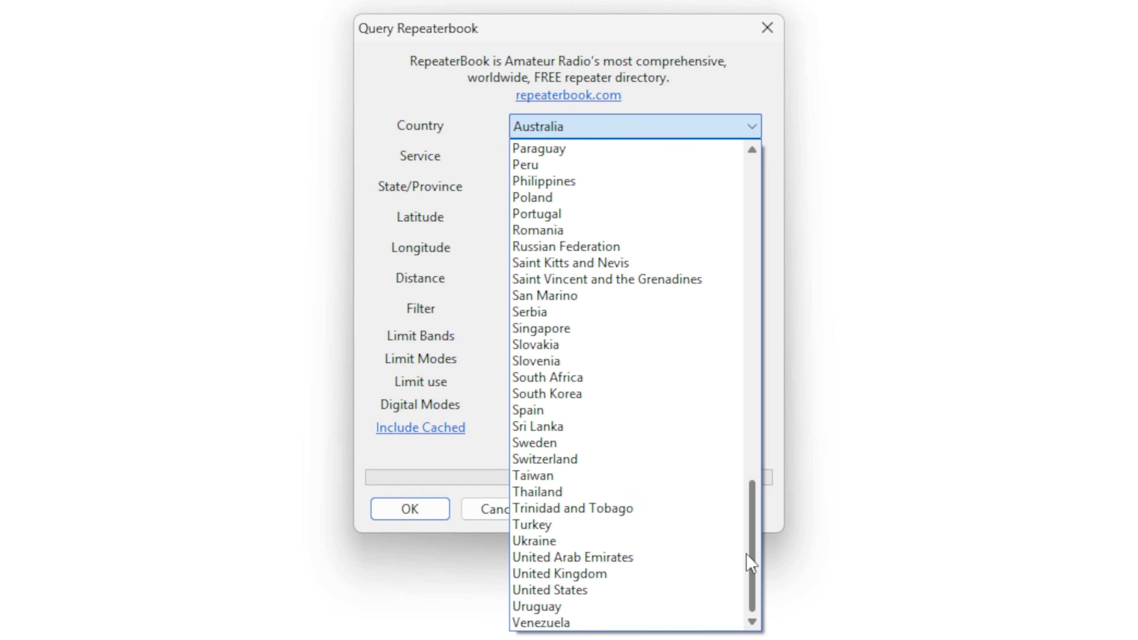
left_click(629, 591)
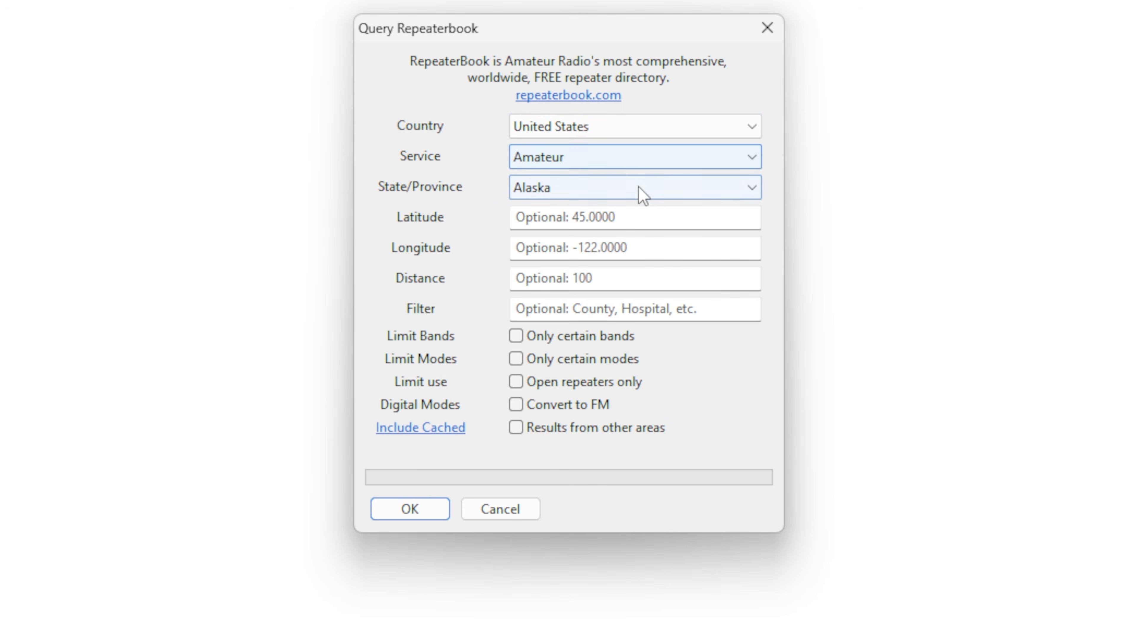
left_click(657, 185)
left_click_drag(753, 258, 721, 247)
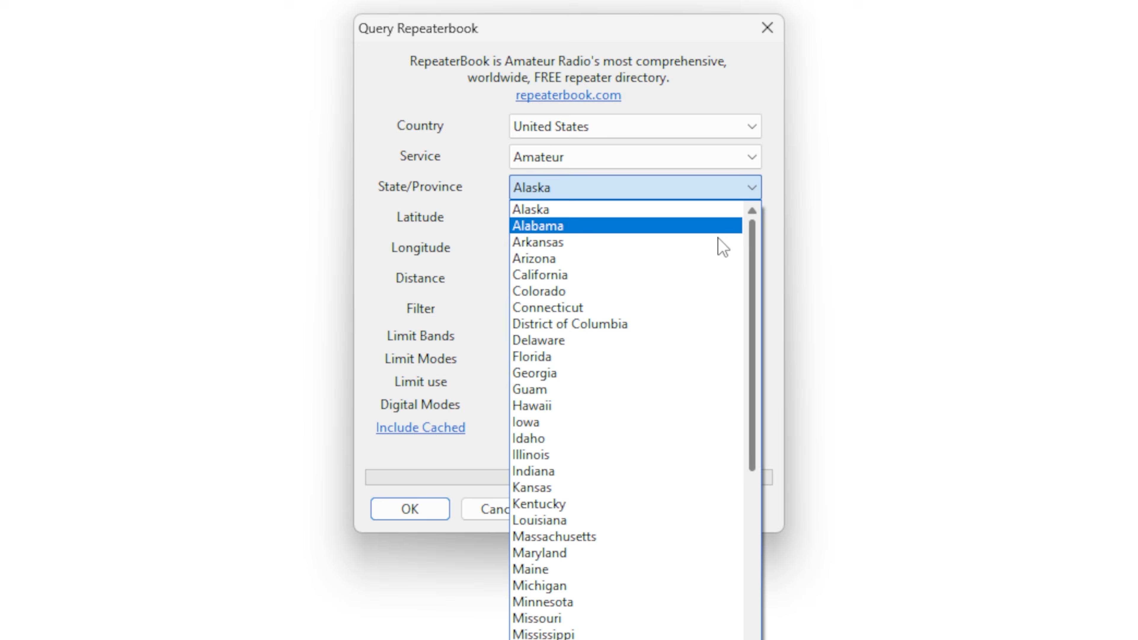
left_click(620, 274)
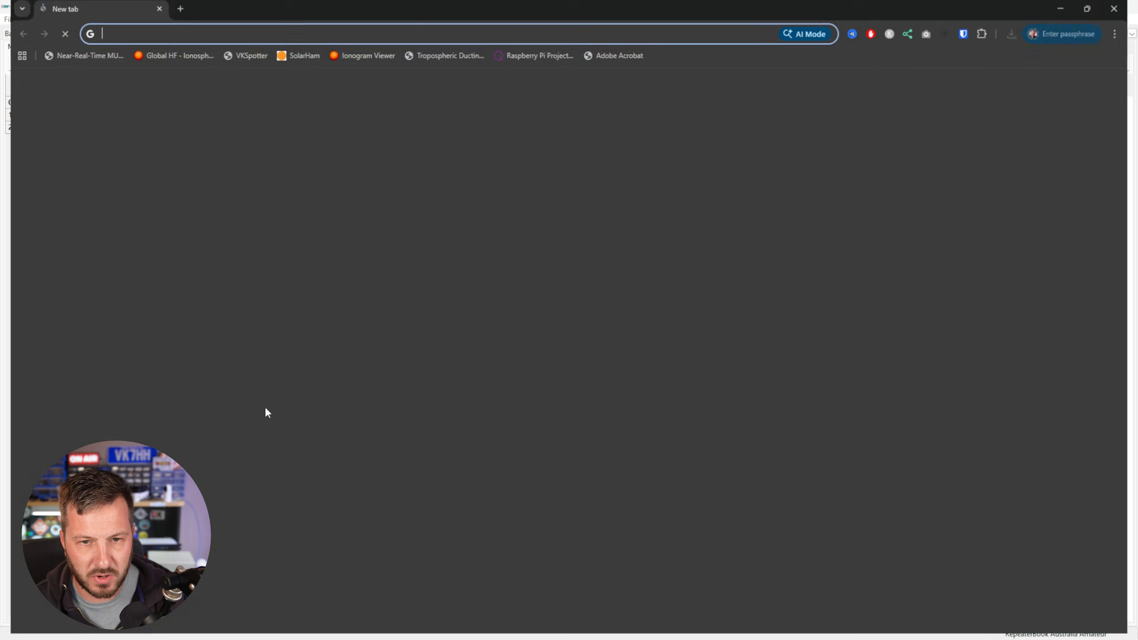
Switch to the web browser, search for google maps and open Google Maps
type("google maps")
key("Return")
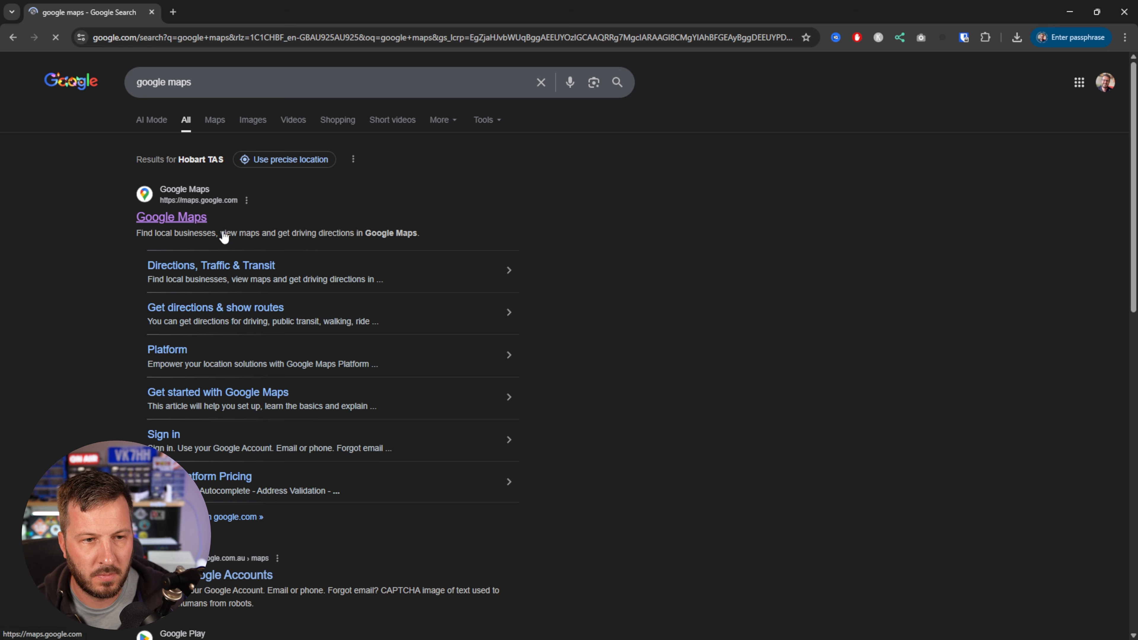
left_click(173, 217)
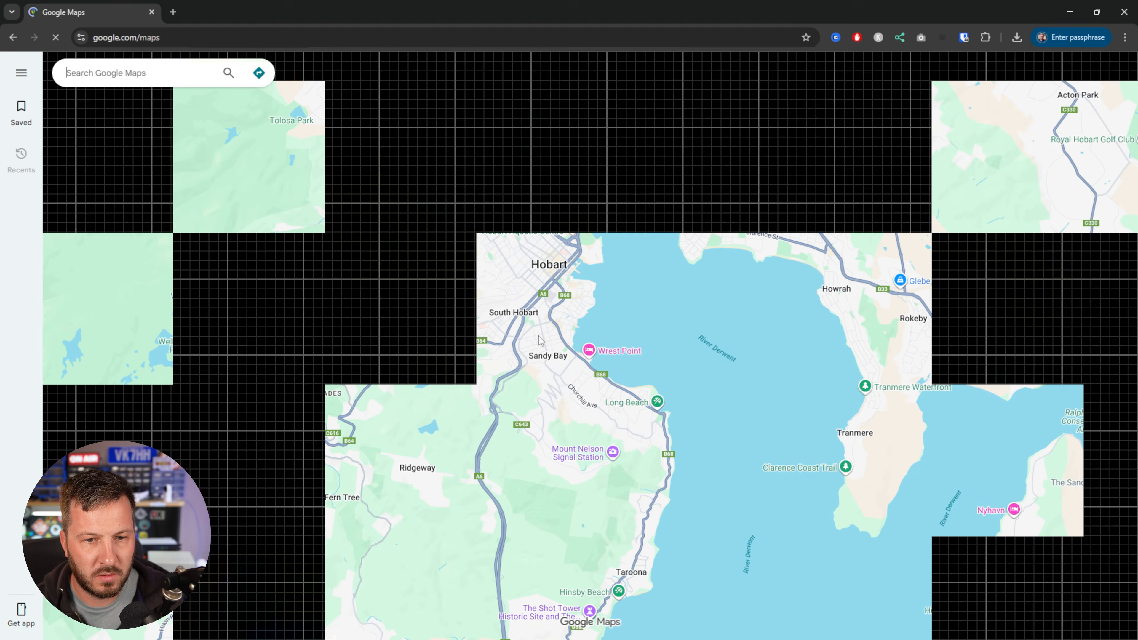
Find central San Francisco on the map and copy the coordinates 37.77561, -122.41949 of a point near Civic Center
scroll(692, 424, "down", 10)
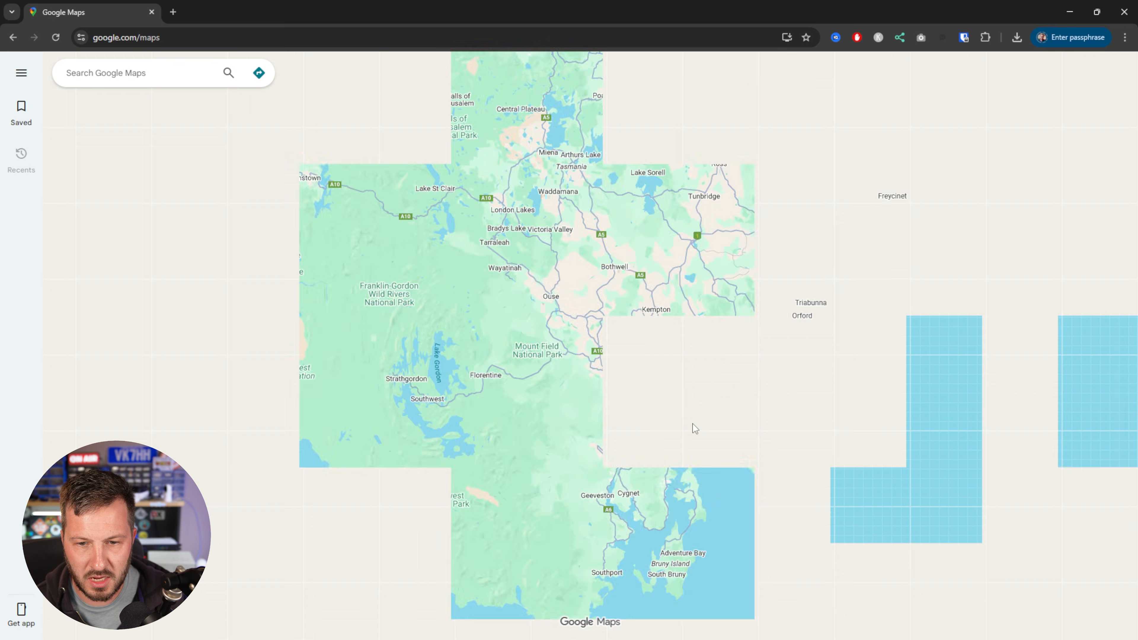
scroll(716, 401, "down", 5)
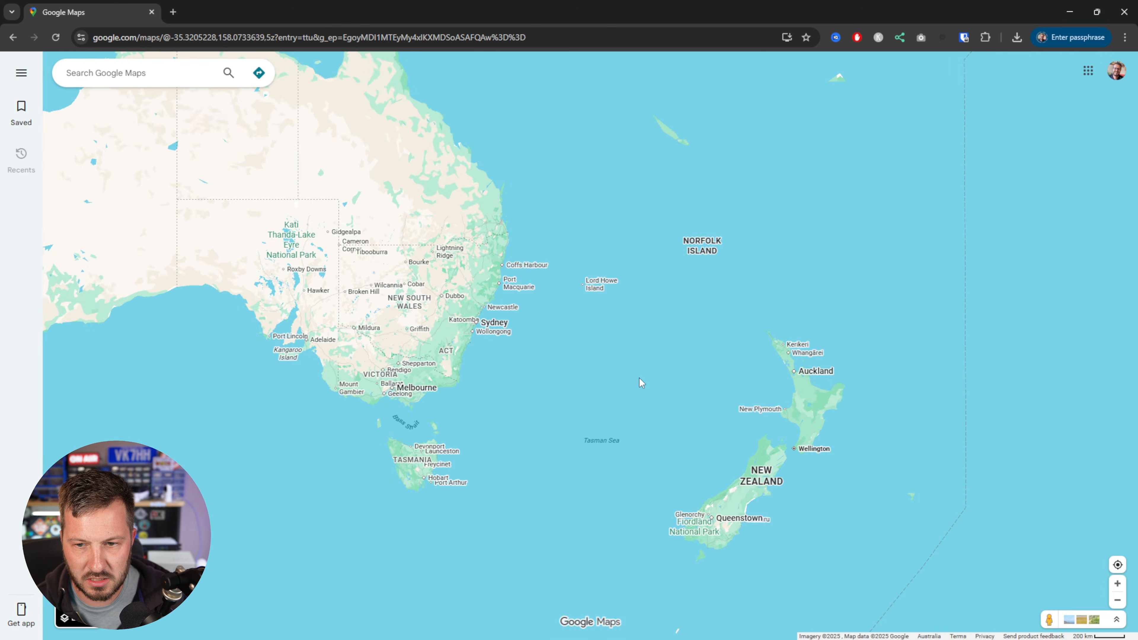
left_click_drag(853, 257, 629, 394)
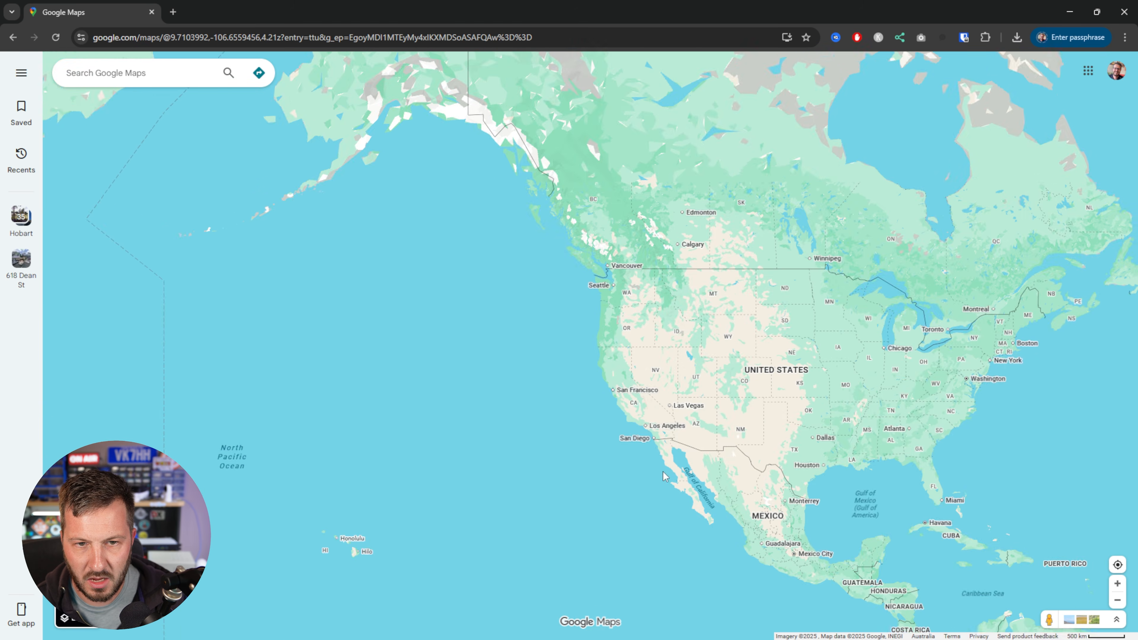
scroll(628, 409, "up", 10)
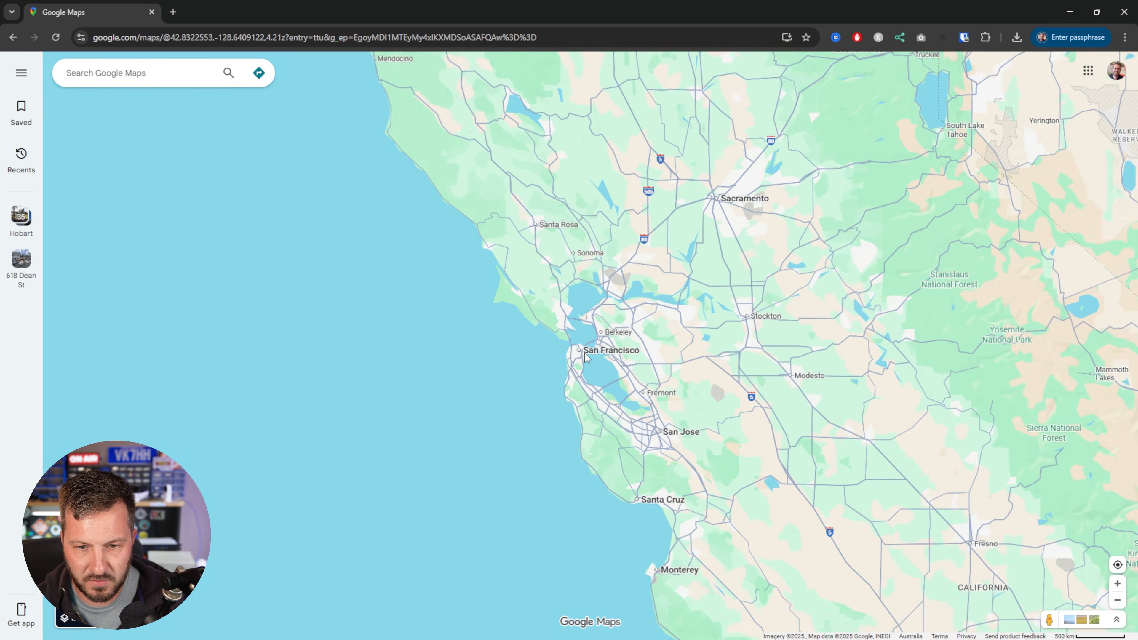
scroll(565, 357, "up", 5)
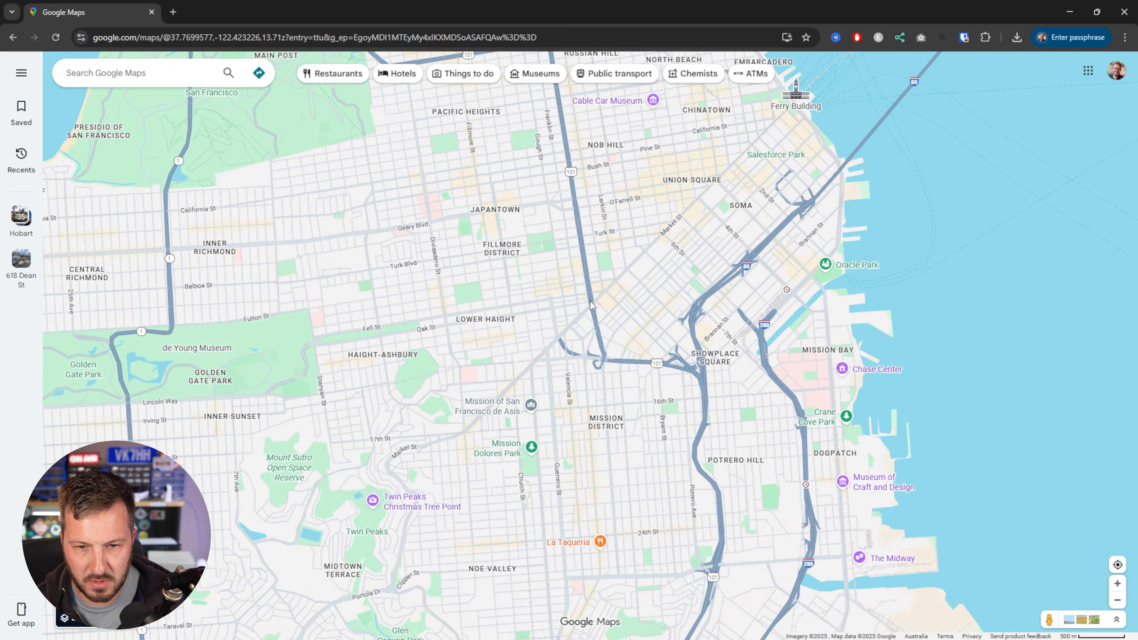
right_click(589, 300)
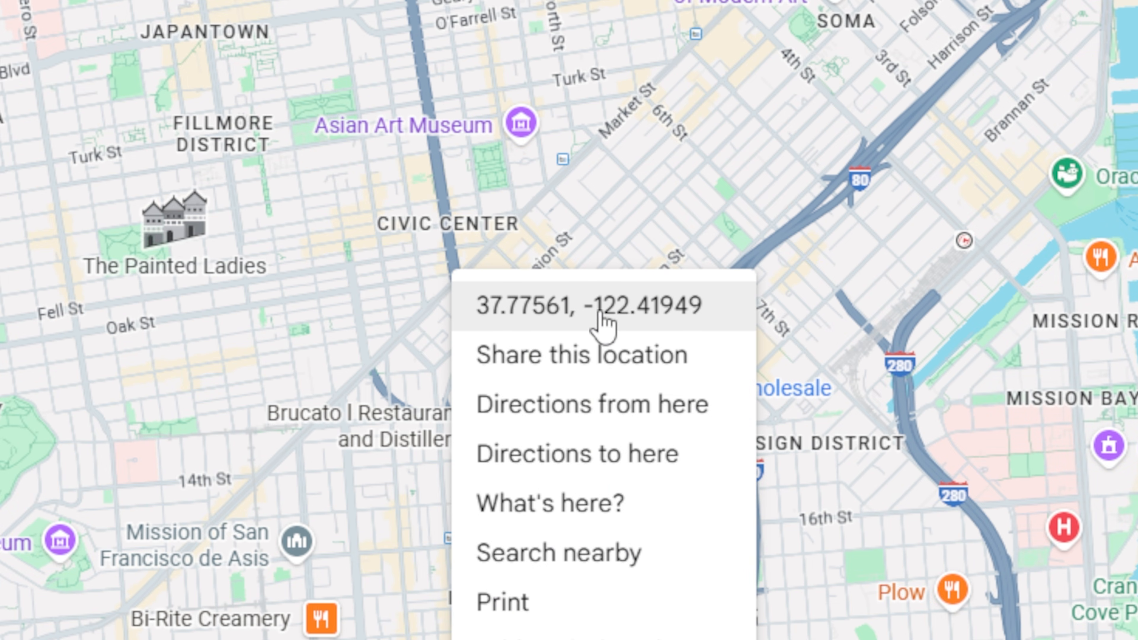
left_click(562, 304)
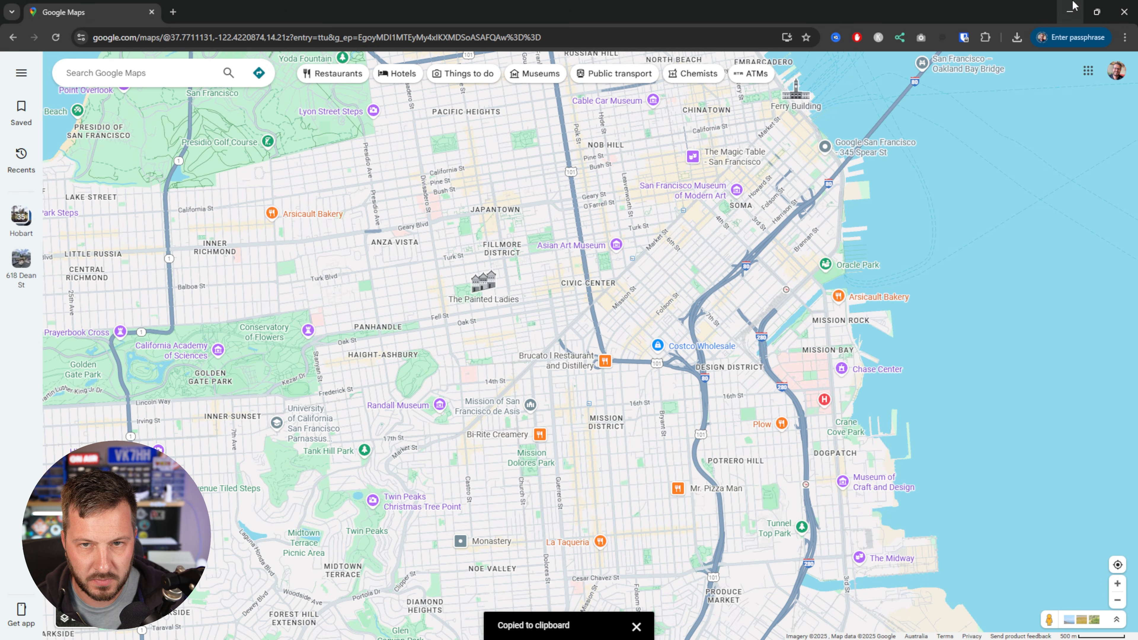
Switch back to CHIRP and set the query's latitude to 37.775 using the copied coordinates
left_click(1072, 7)
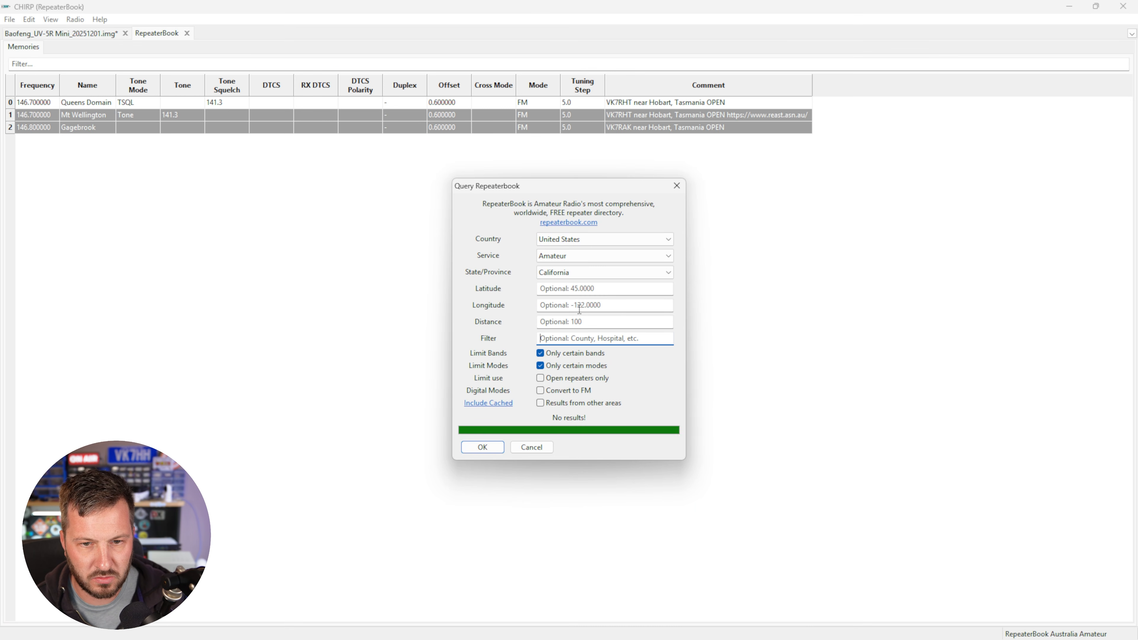
left_click(559, 289)
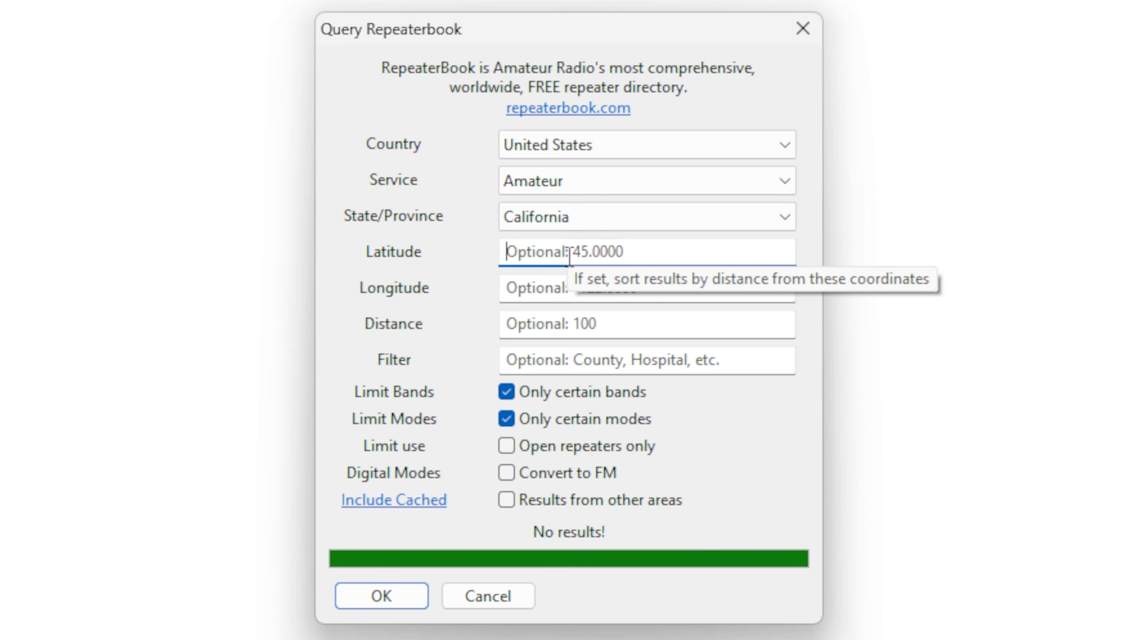
key("ctrl+v")
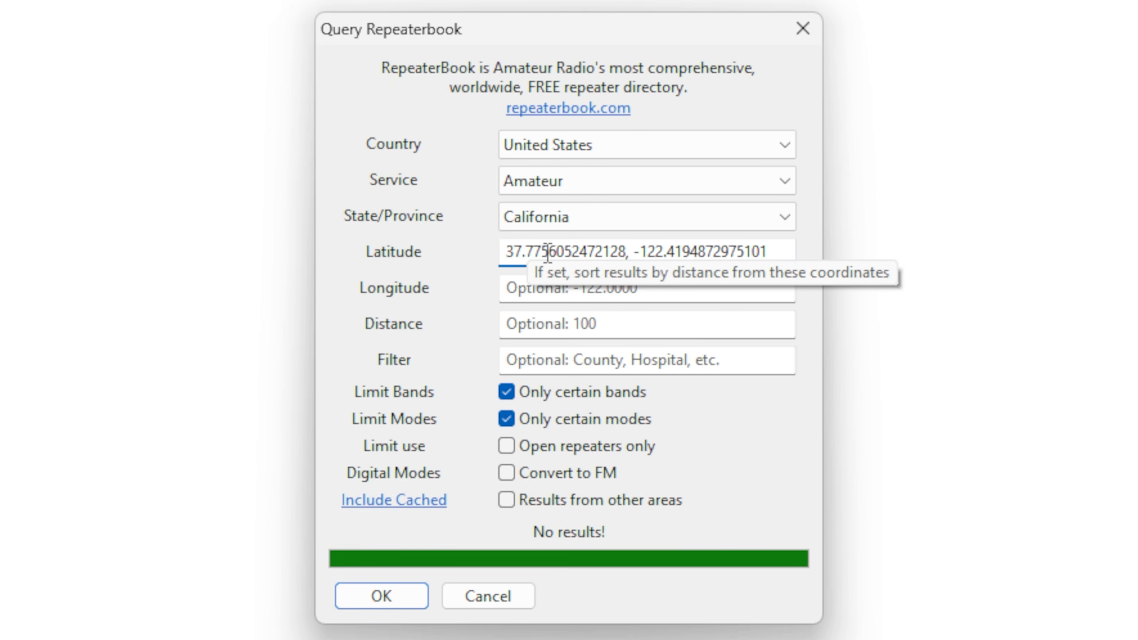
left_click_drag(548, 252, 789, 253)
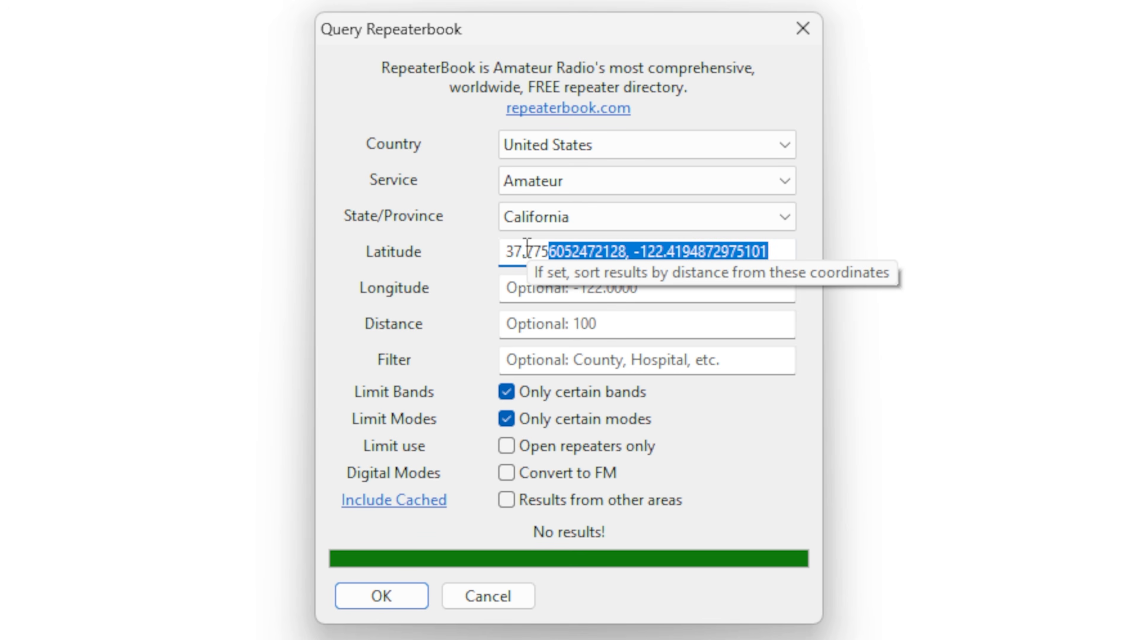
key("BackSpace")
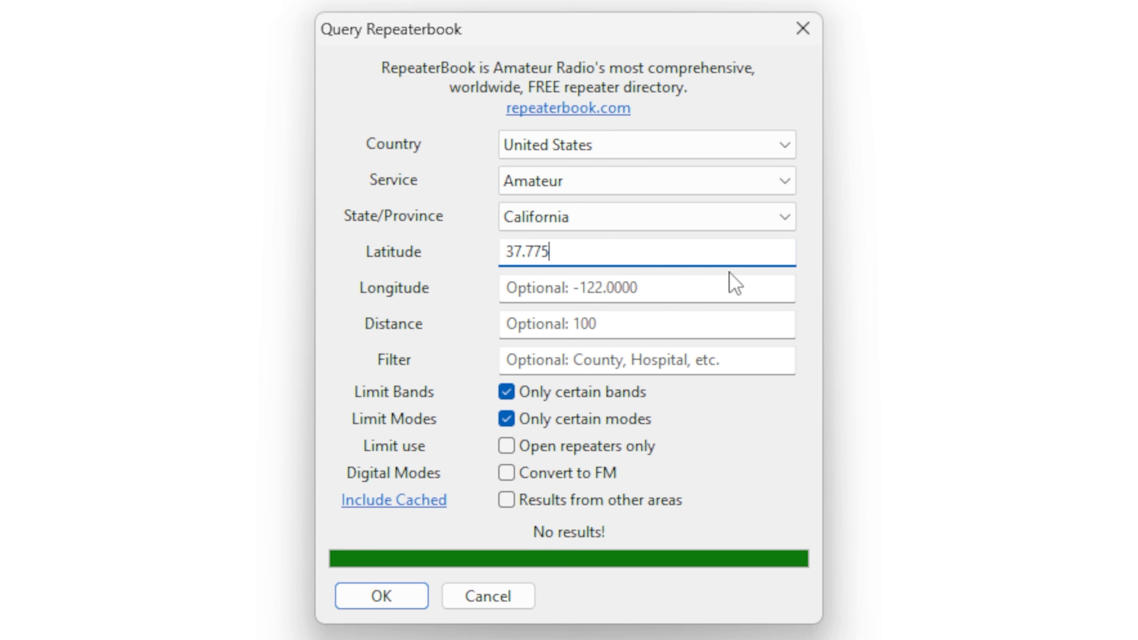
Set the query's longitude to -122.419 using the copied coordinates
left_click(542, 286)
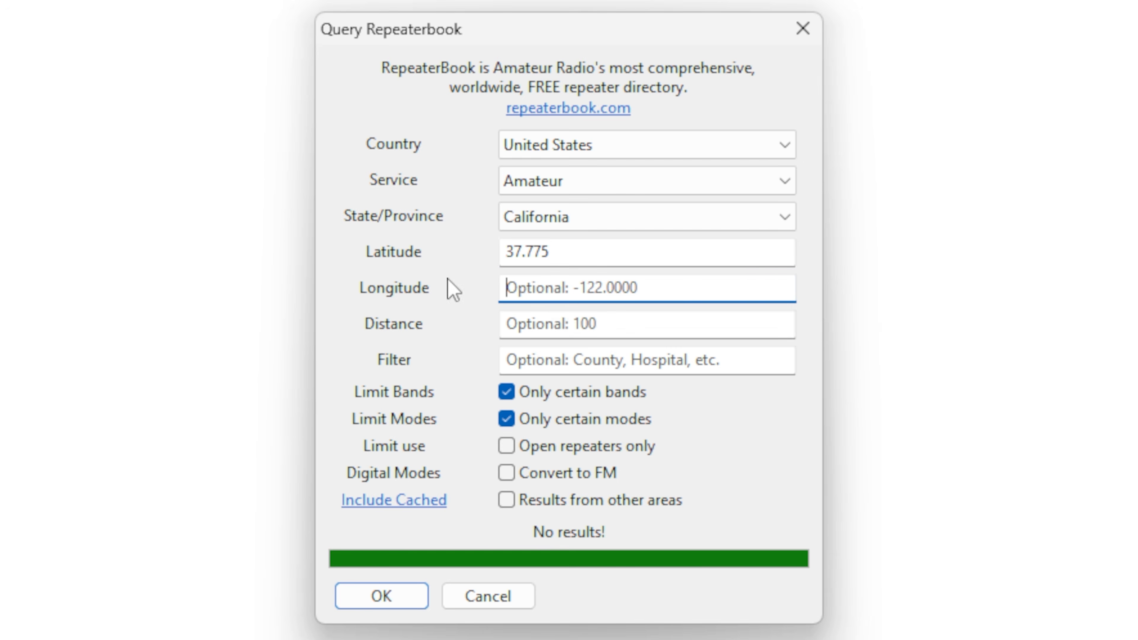
key("ctrl+v")
left_click_drag(630, 288, 444, 290)
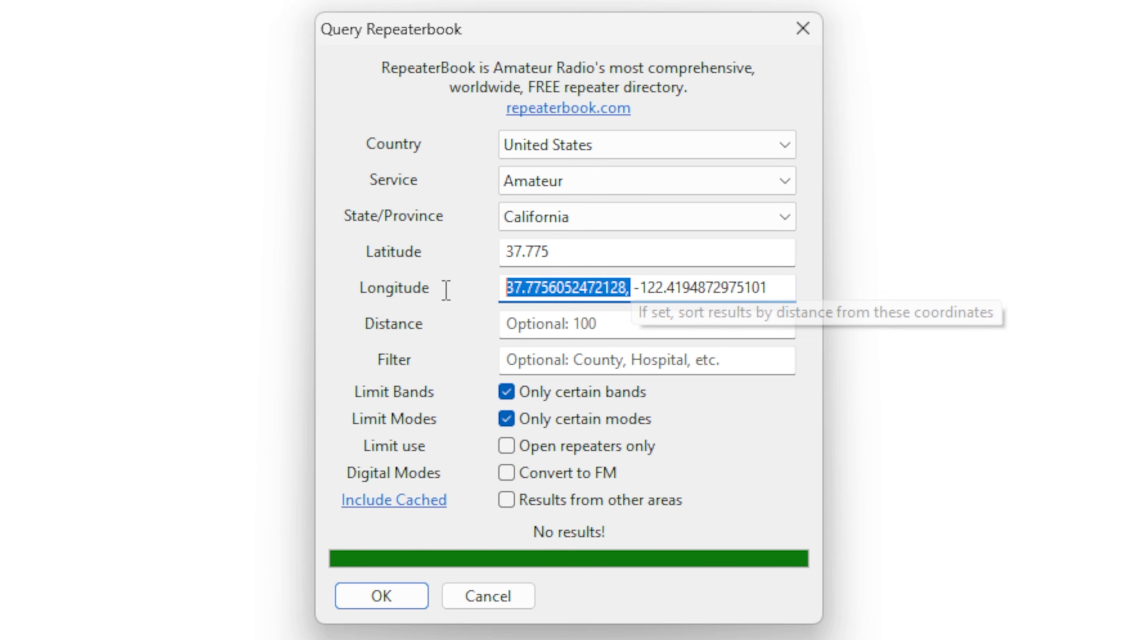
key("BackSpace")
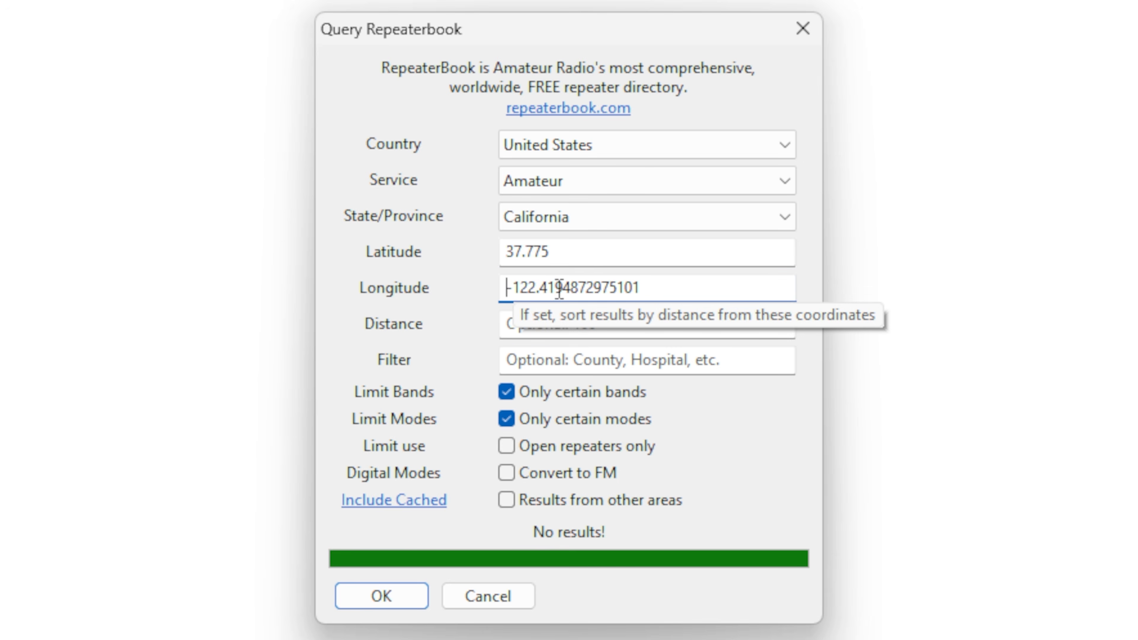
mouse_move(557, 288)
left_mouse_down()
mouse_move(681, 315)
mouse_move(676, 280)
mouse_move(564, 289)
left_mouse_up()
key("BackSpace")
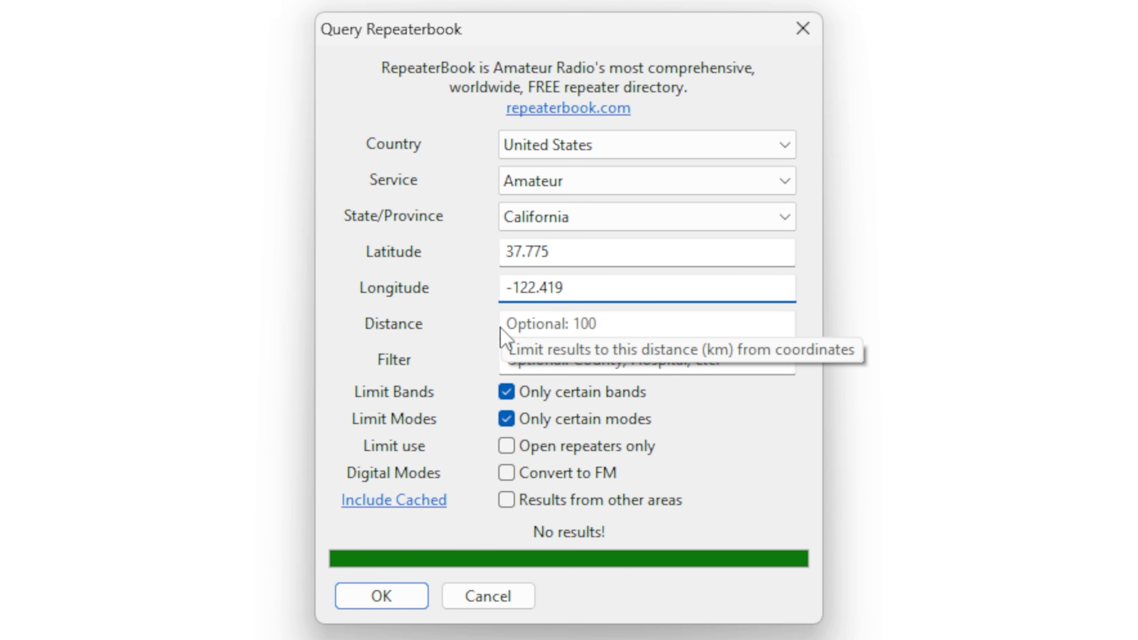
Limit the query to a distance of 30 km from the coordinates and run it
left_click(546, 324)
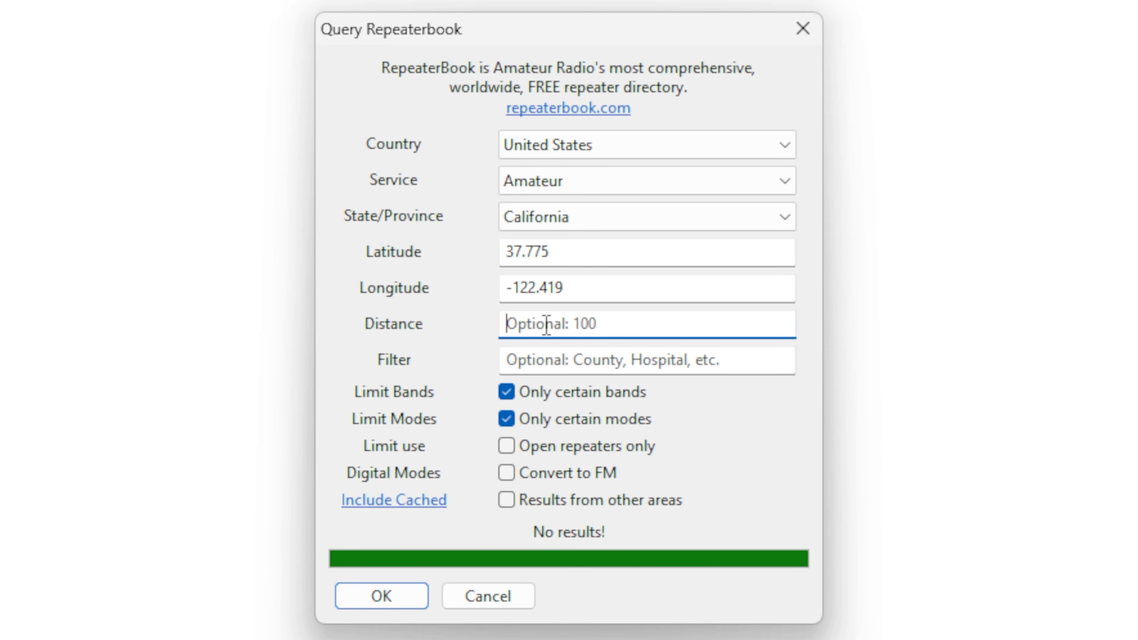
type("20")
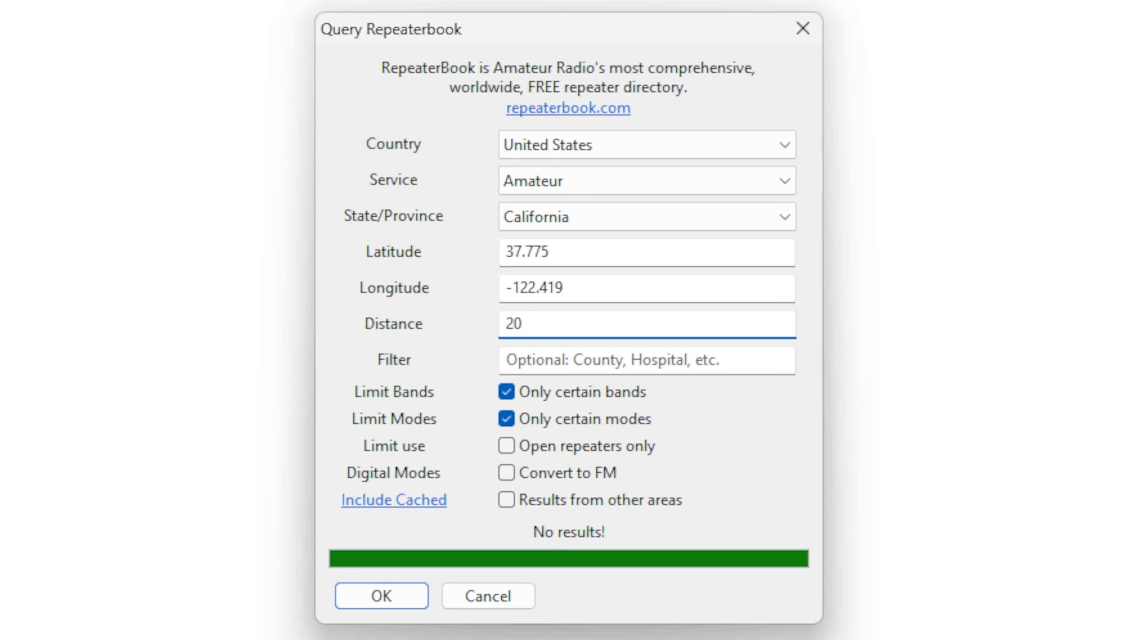
key("BackSpace")
key("BackSpace")
type("30")
left_click(397, 599)
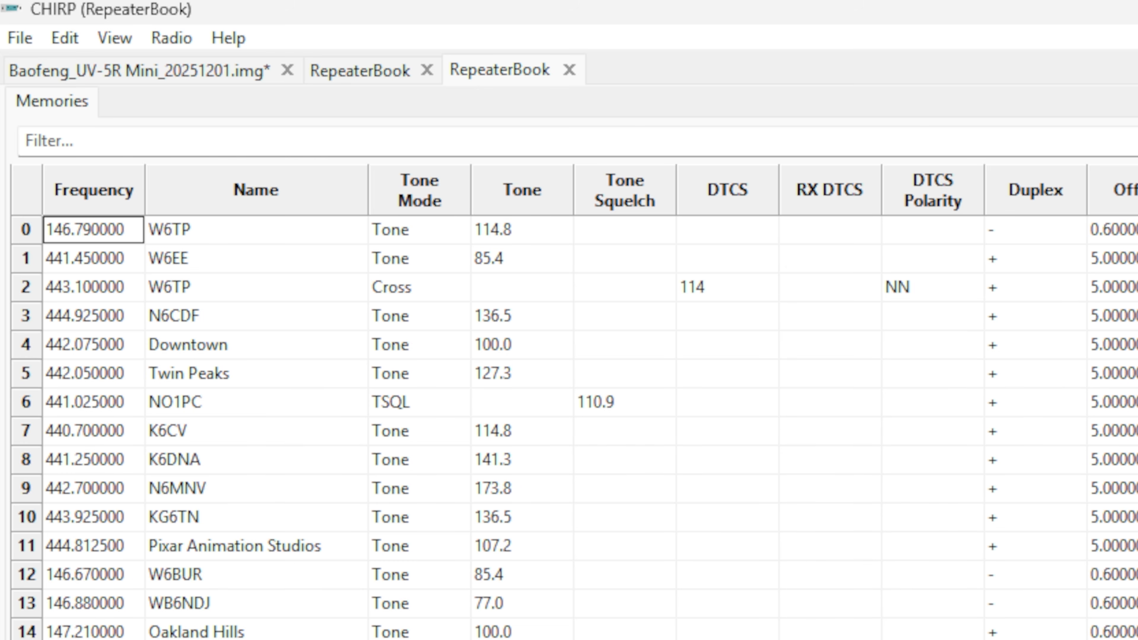
Review the San Francisco query results and select the W6BUR, Oakland Hills (444.250) and WA6ZTY repeaters together
scroll(712, 173, "down", 9)
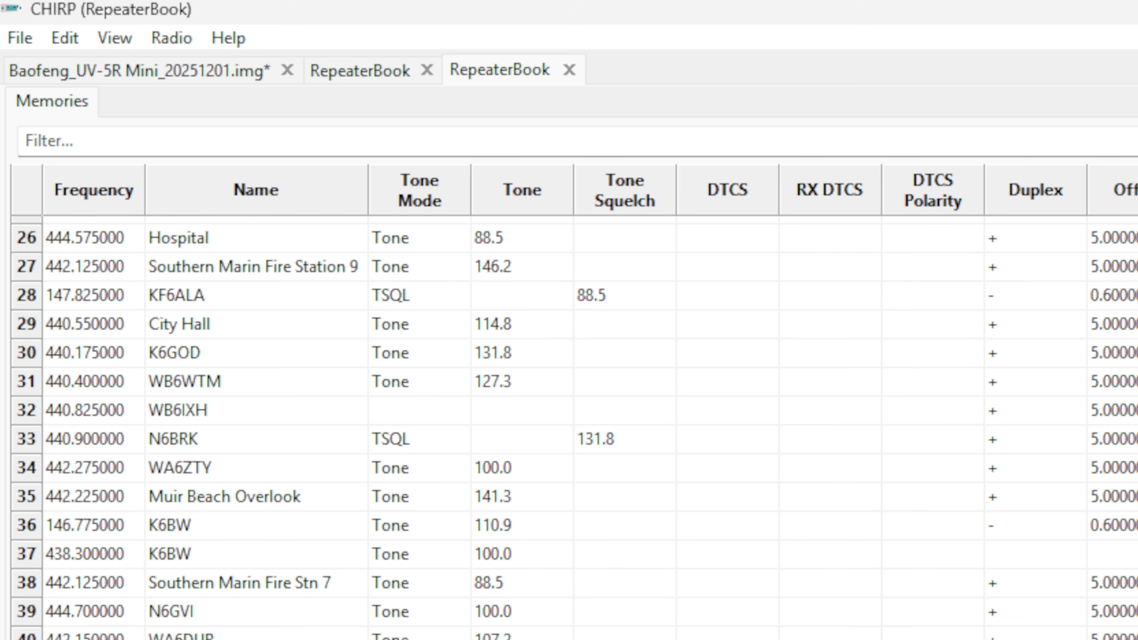
scroll(203, 483, "up", 9)
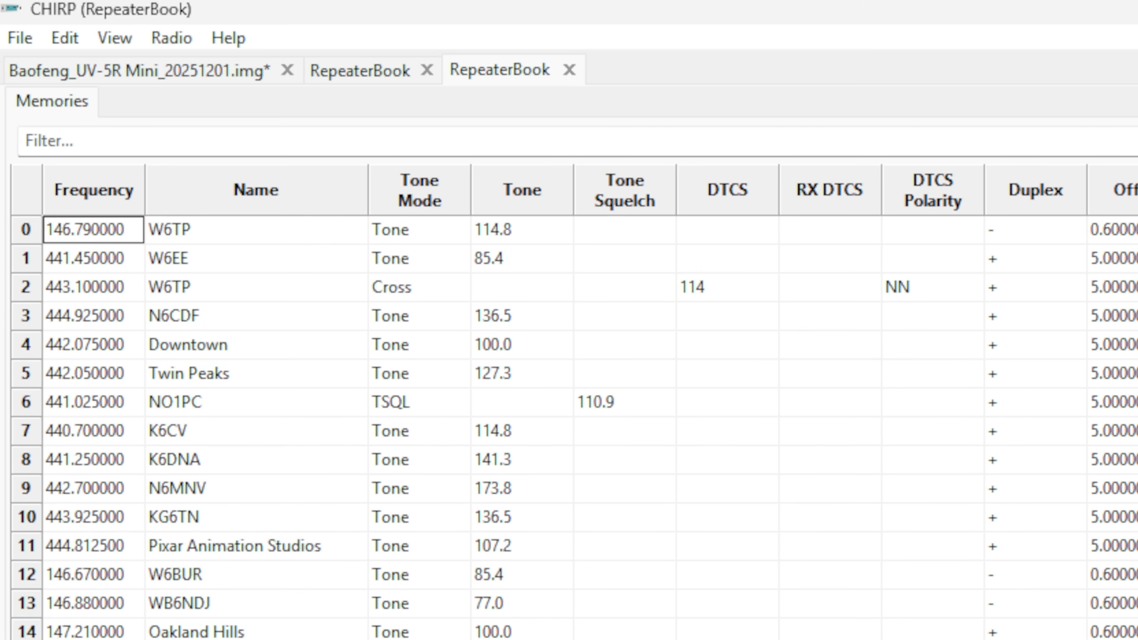
scroll(574, 427, "down", 6)
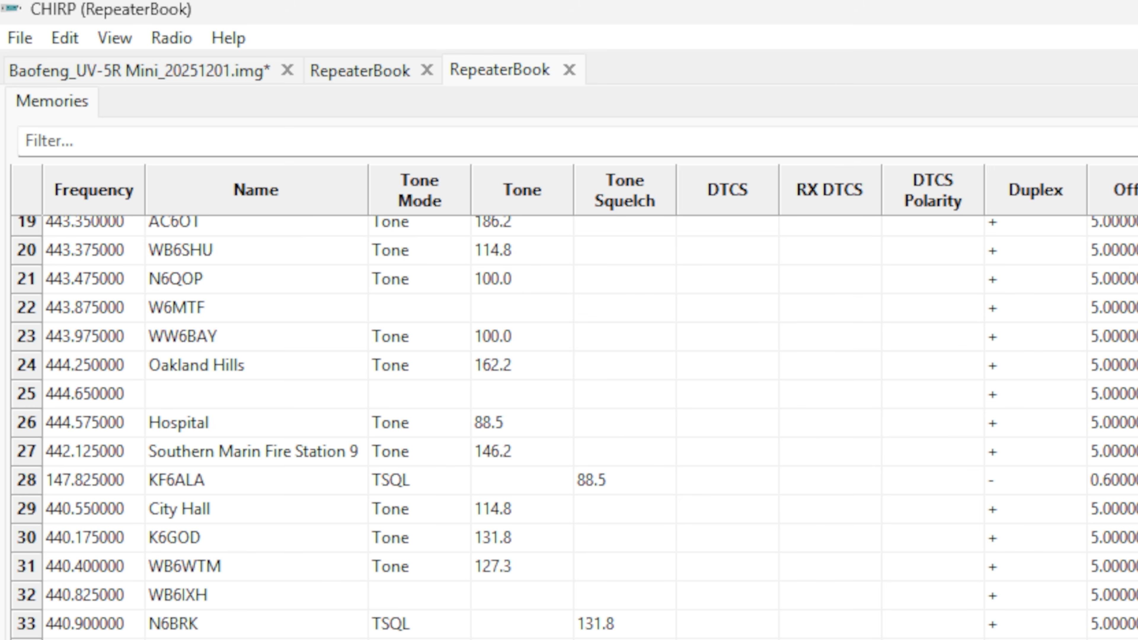
scroll(575, 428, "down", 3)
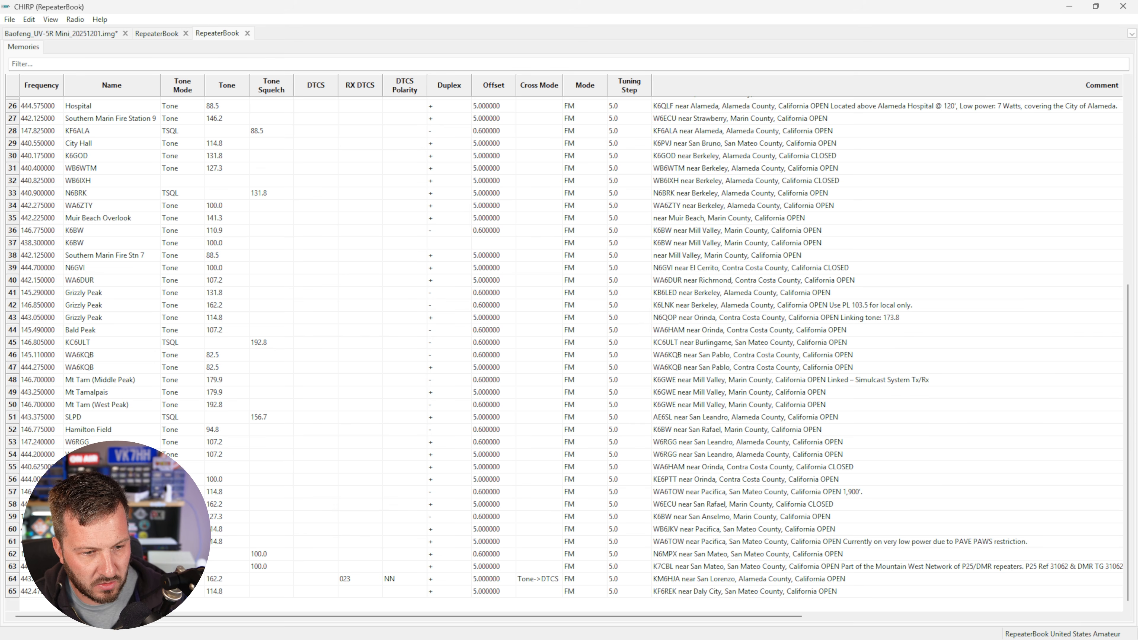
scroll(565, 355, "up", 9)
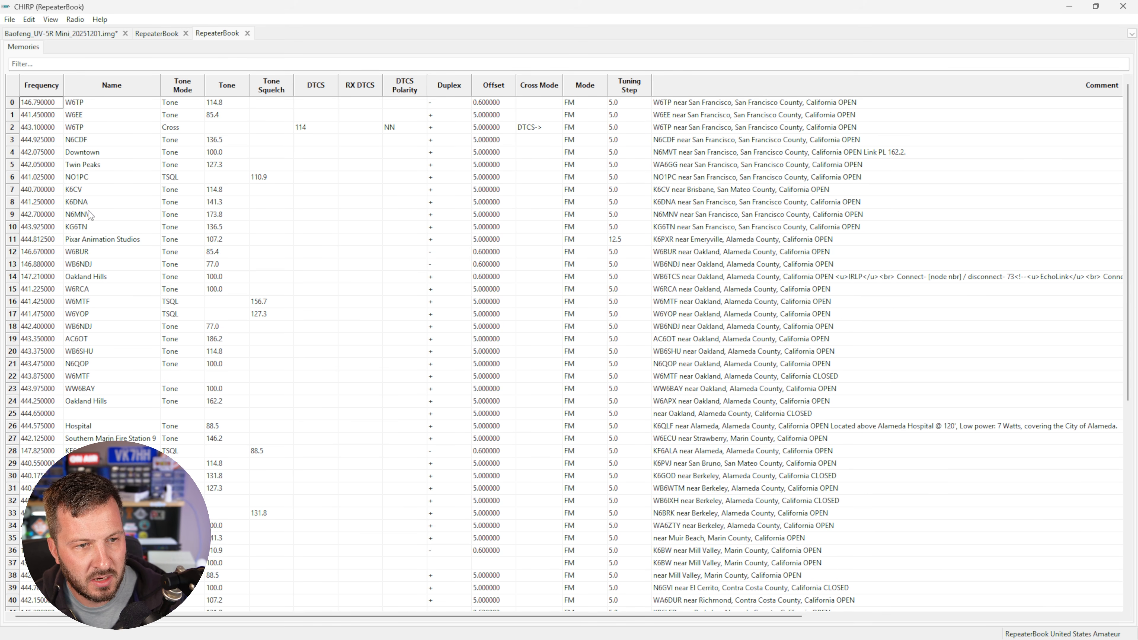
left_click(36, 257)
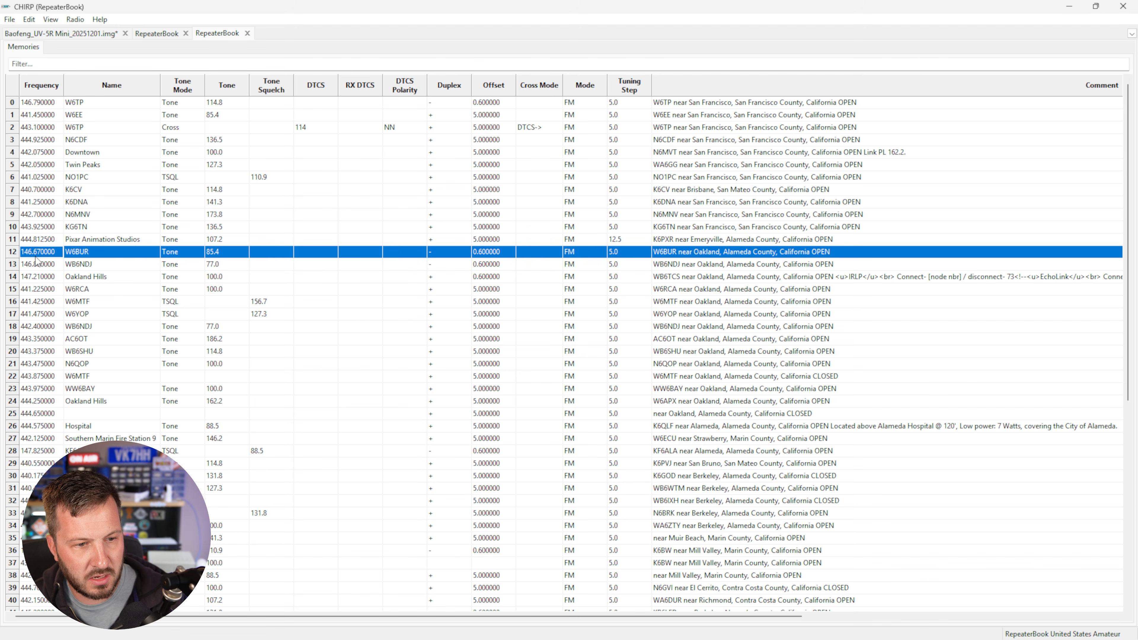
left_click(63, 402, "ctrl")
left_click(36, 525, "ctrl")
Add the WA6DUR (442.150), WA6KQB (444.275) and Mt Tam (West Peak) repeaters to the selection
scroll(565, 354, "down", 3)
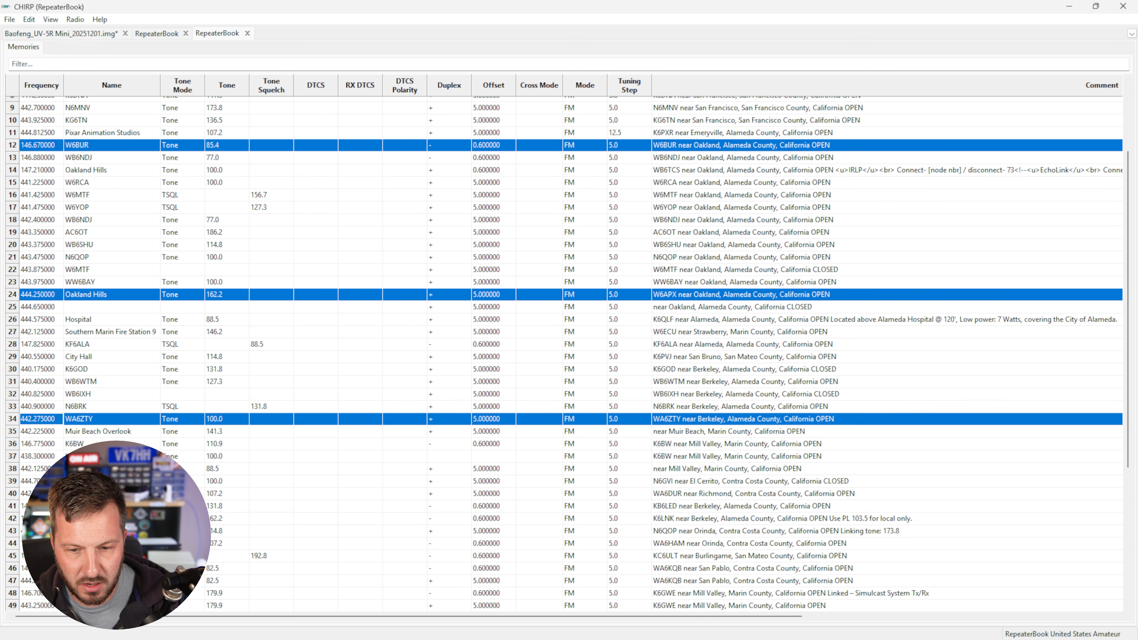
left_click(36, 493, "ctrl")
scroll(35, 493, "down", 2)
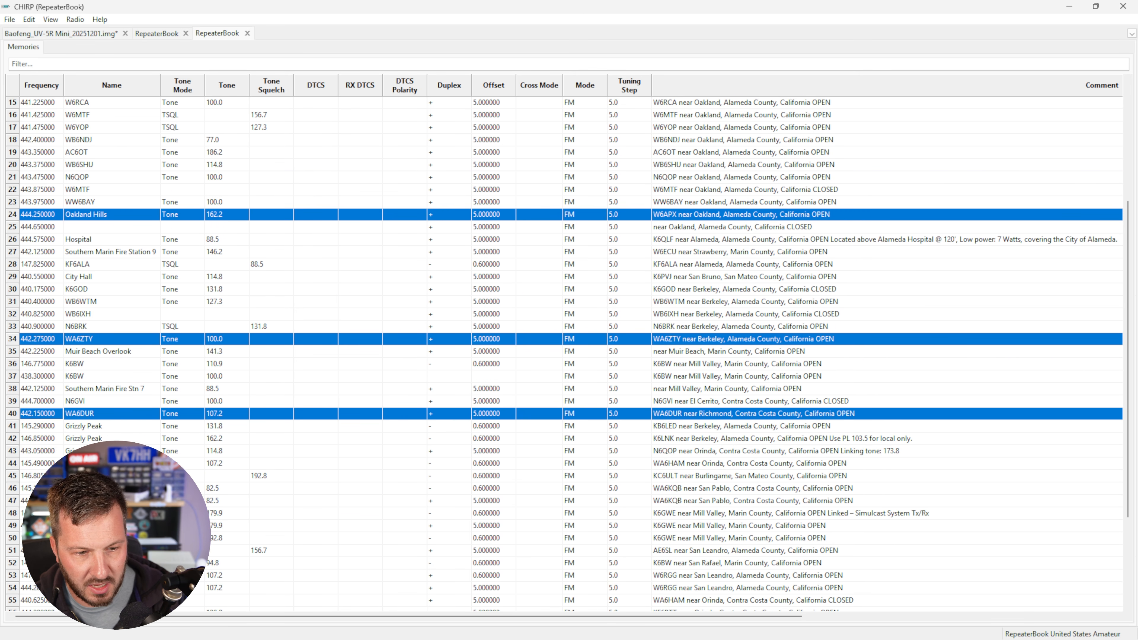
left_click(36, 501, "ctrl")
left_click(36, 538, "ctrl")
scroll(143, 350, "up", 4)
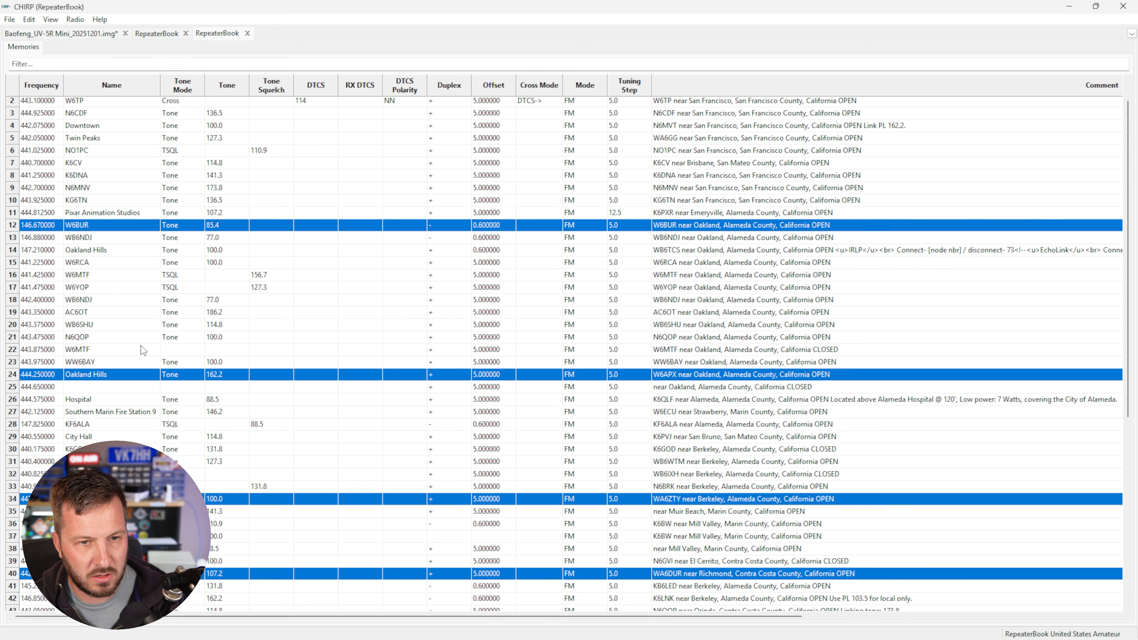
Add the N6CDF, Twin Peaks, NO1PC, K6DNA, KG6TN and Pixar Animation Studios repeaters to the selection
scroll(45, 171, "up", 1)
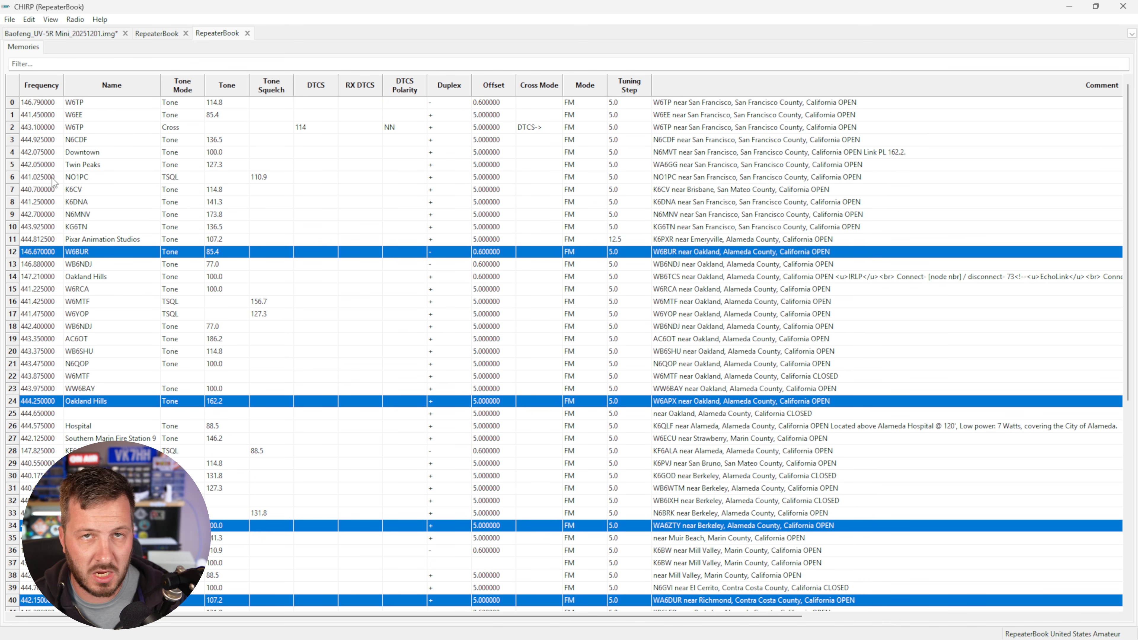
left_click(49, 142, "ctrl")
left_click(47, 166, "ctrl")
left_click(50, 204, "ctrl")
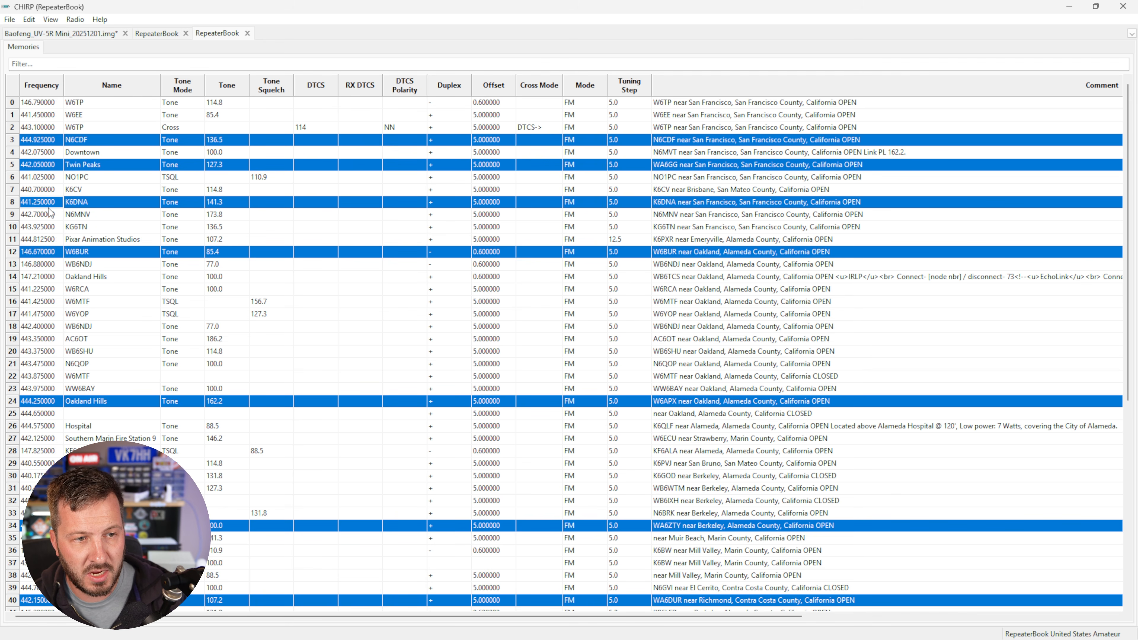
left_click(52, 205, "ctrl")
left_click(43, 178, "ctrl")
left_click(43, 203, "ctrl")
left_click(43, 227, "ctrl")
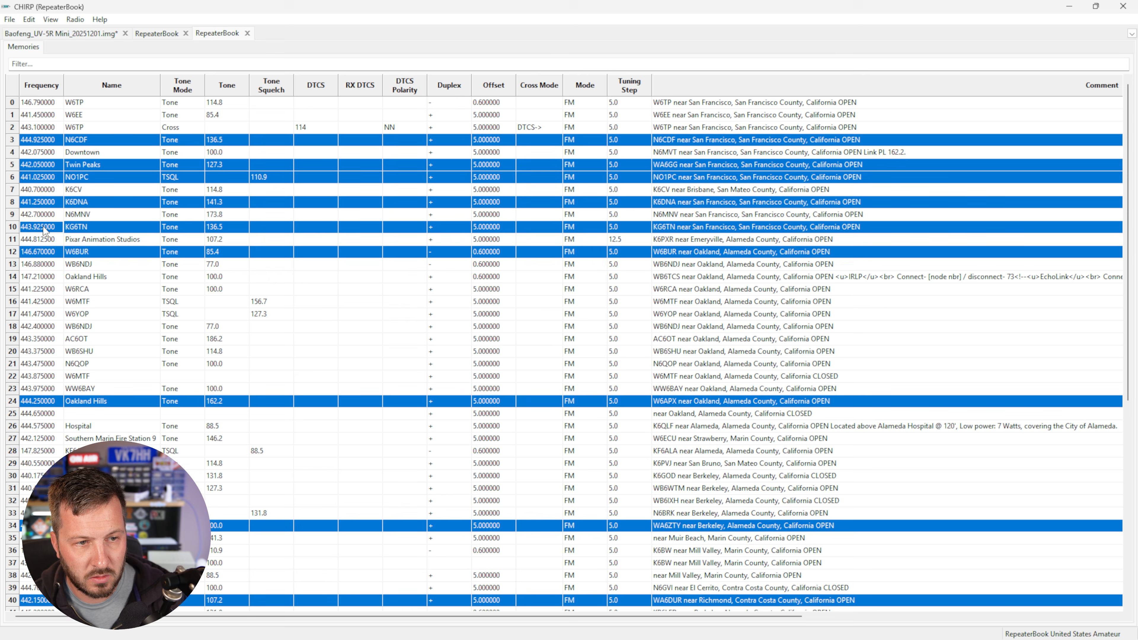
left_click(44, 244, "ctrl")
Copy the selected repeaters and paste them into the Baofeng UV-5R Mini image starting at memory 4
right_click(58, 252)
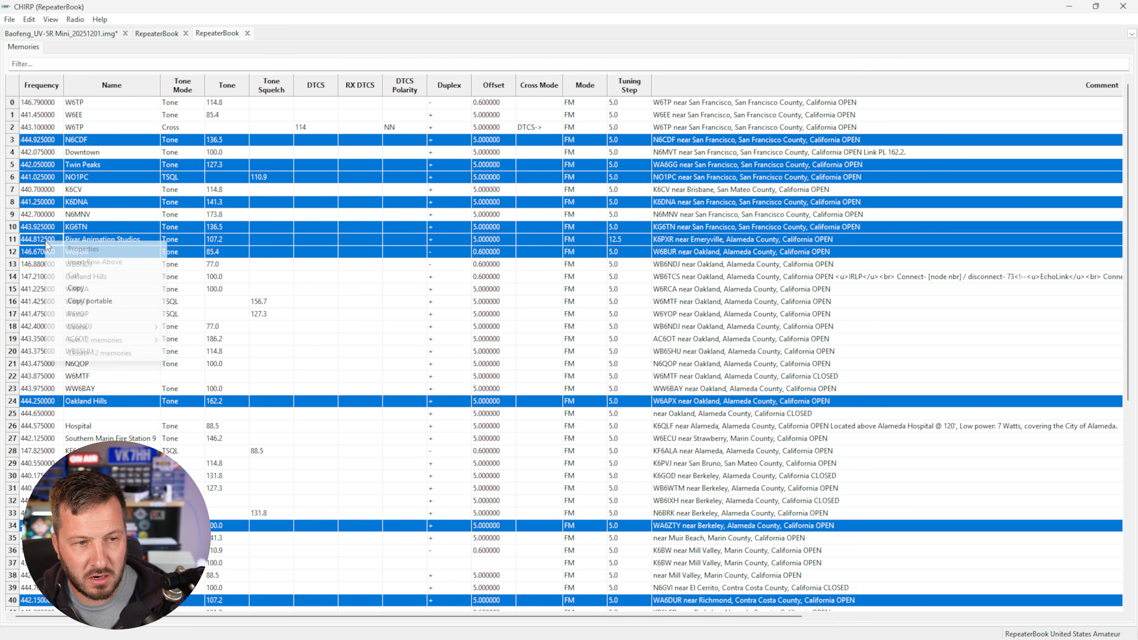
left_click(93, 288)
left_click(70, 35)
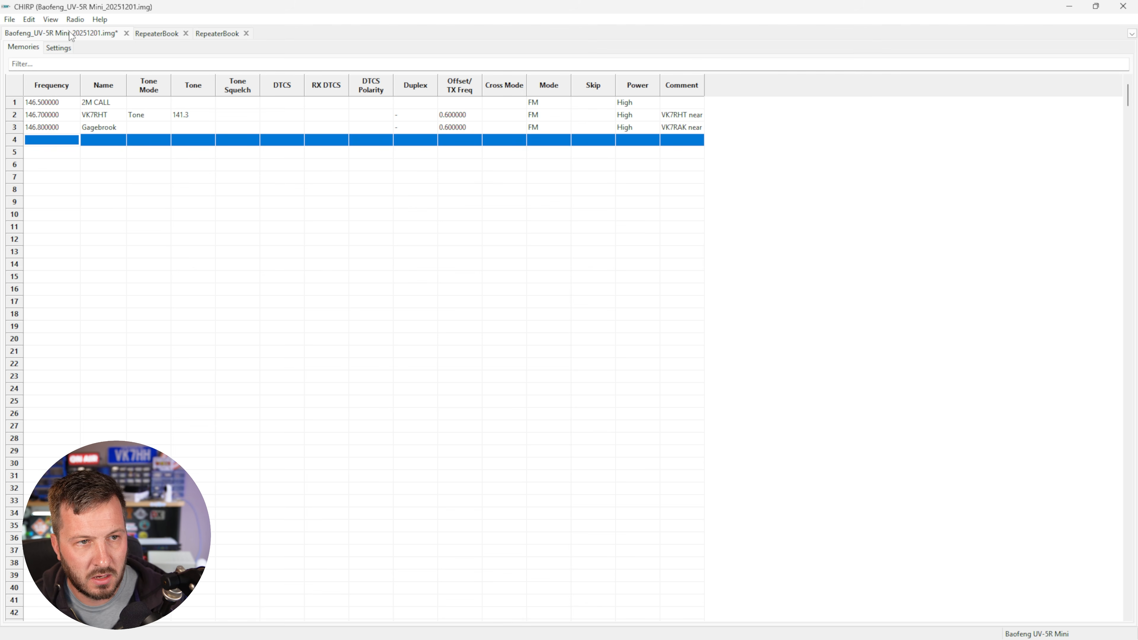
key("ctrl+v")
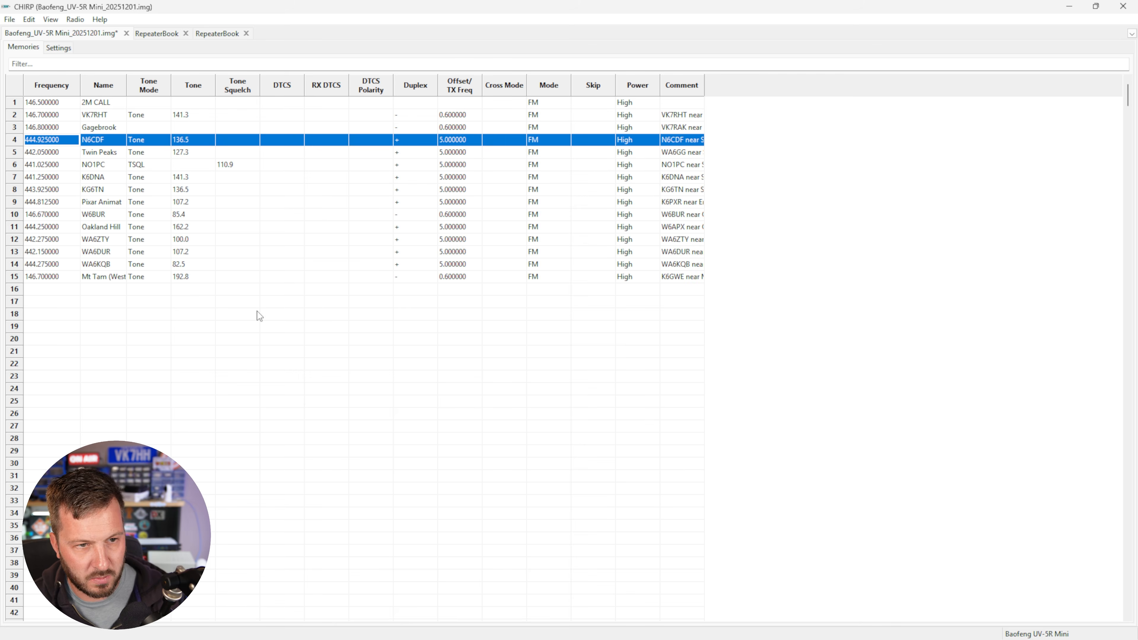
left_click(309, 375)
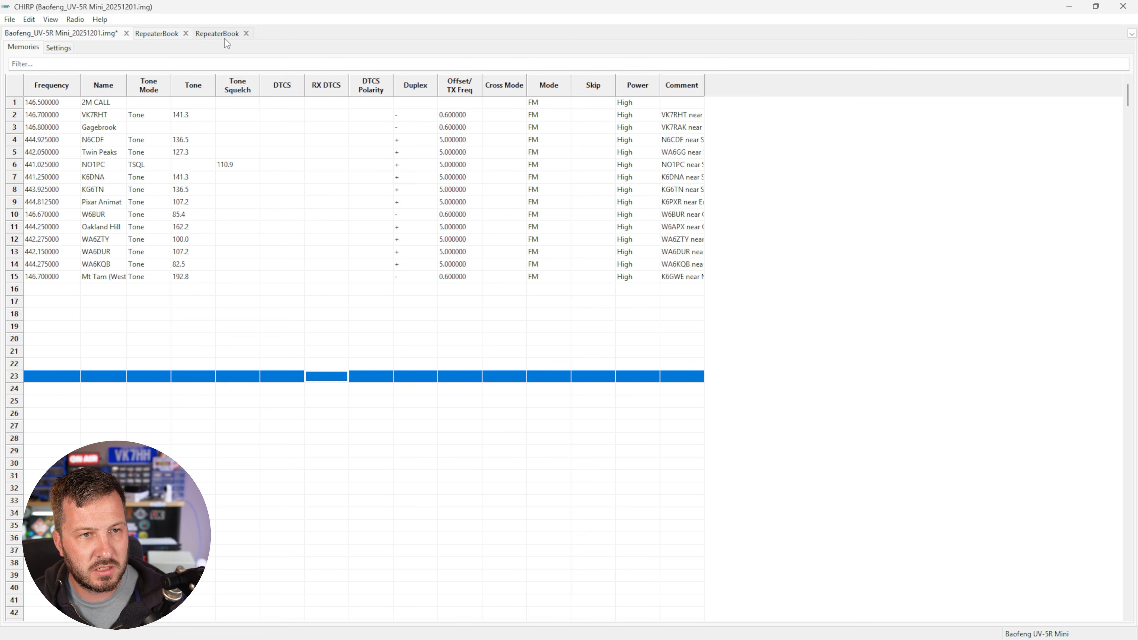
Open the stock configuration AU NZ UHF Citizens Band.csv
left_click(10, 19)
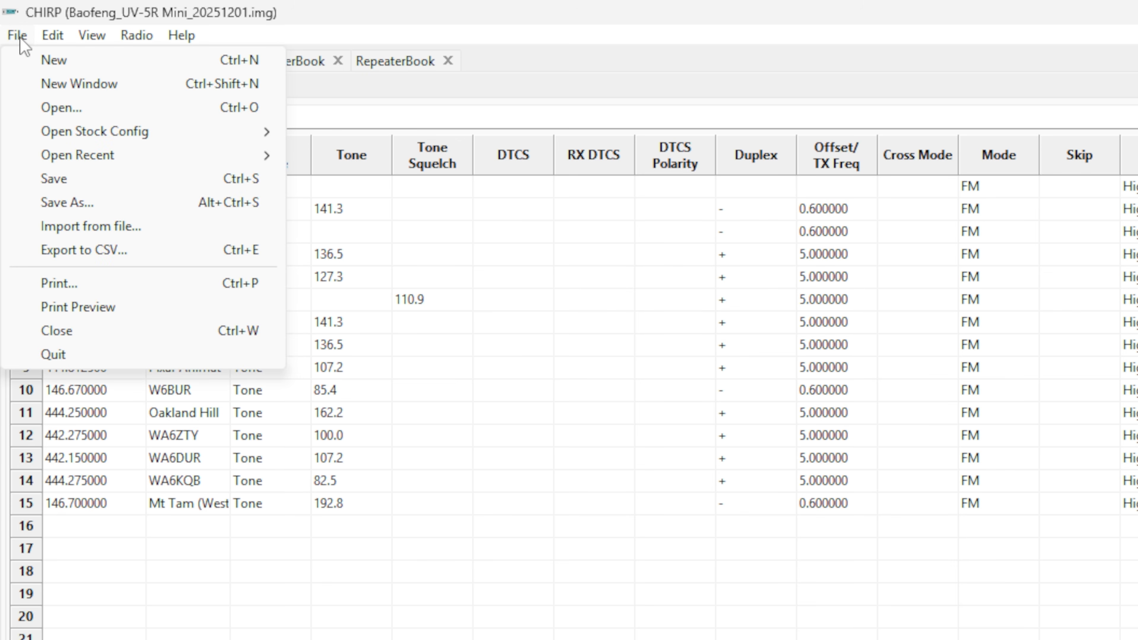
mouse_move(114, 132)
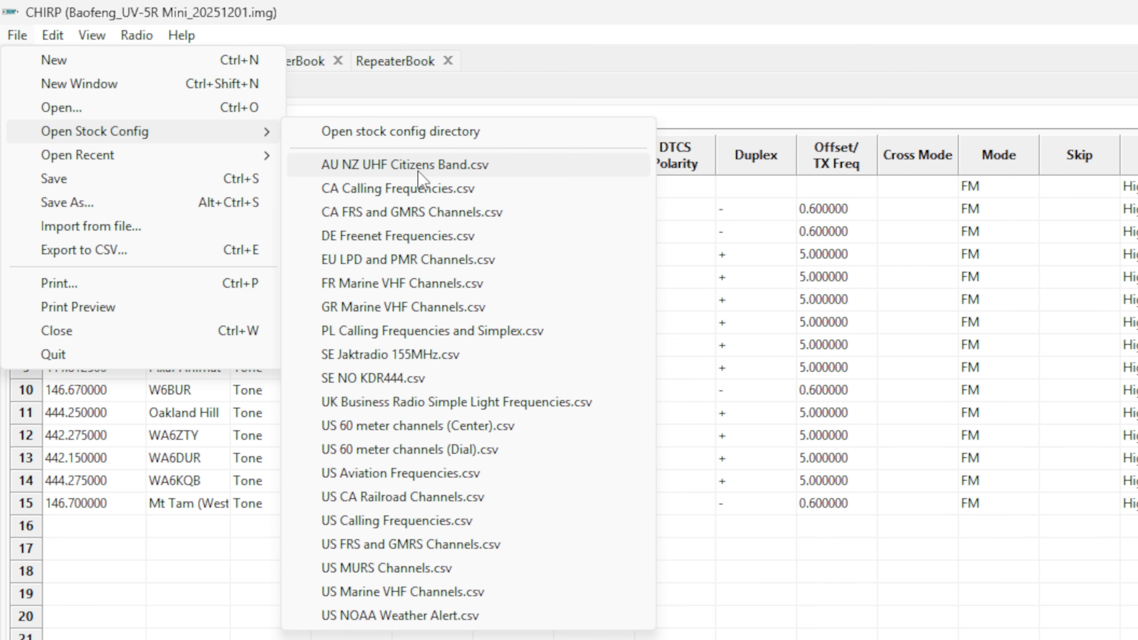
left_click(499, 169)
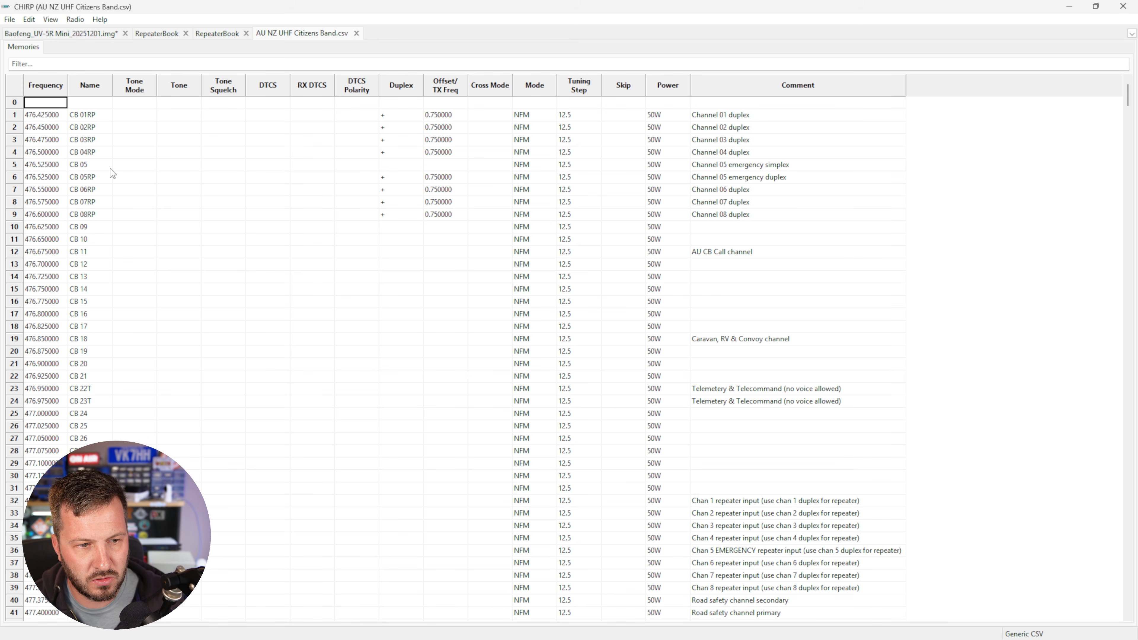
Select and copy all the CB channels from CB 01RP in row 1 through row 81
scroll(63, 133, "down", 4)
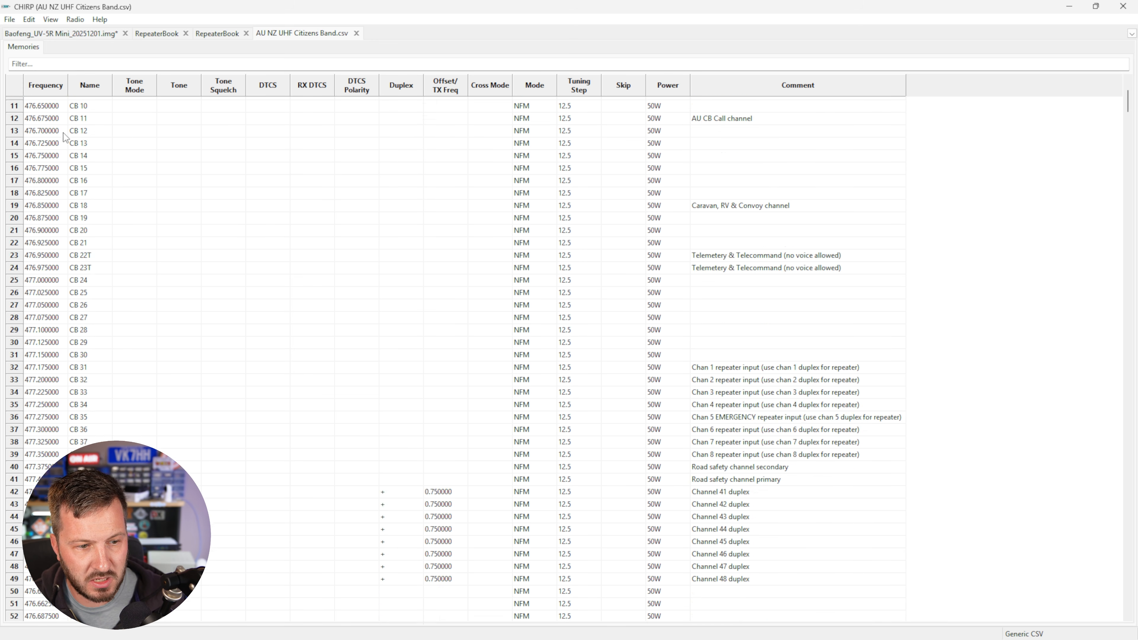
scroll(64, 138, "down", 11)
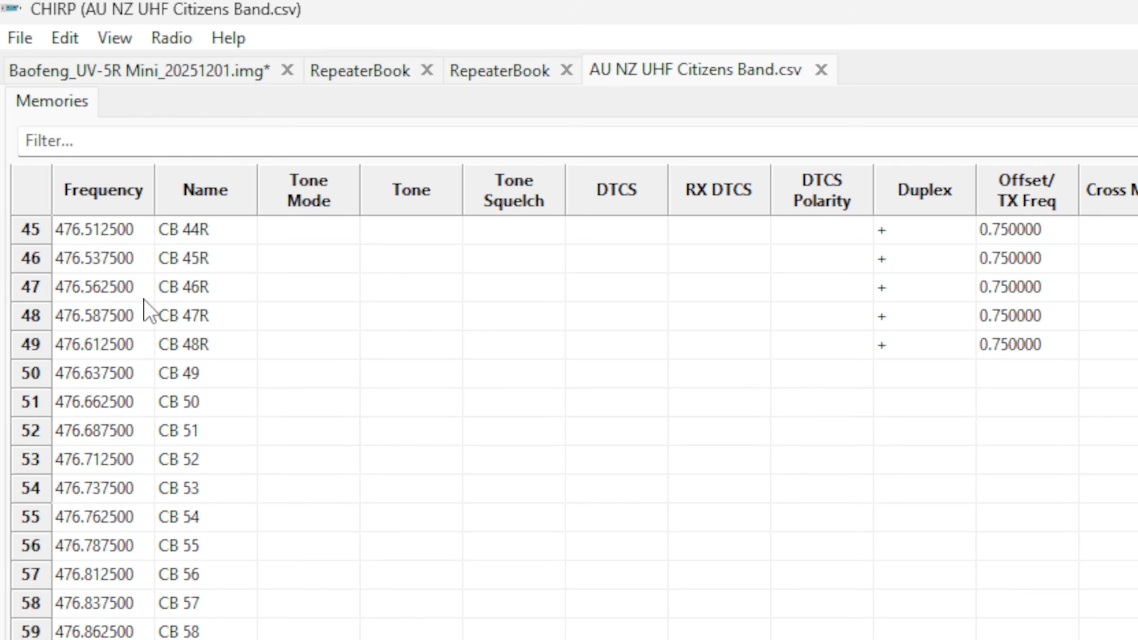
scroll(176, 349, "up", 15)
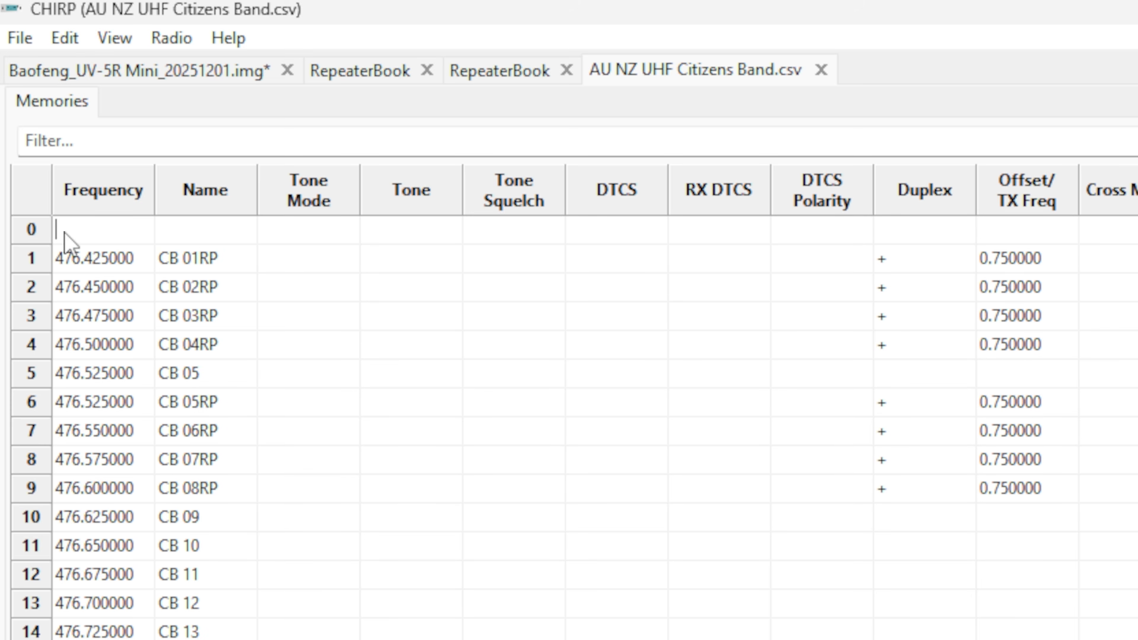
left_click(72, 262)
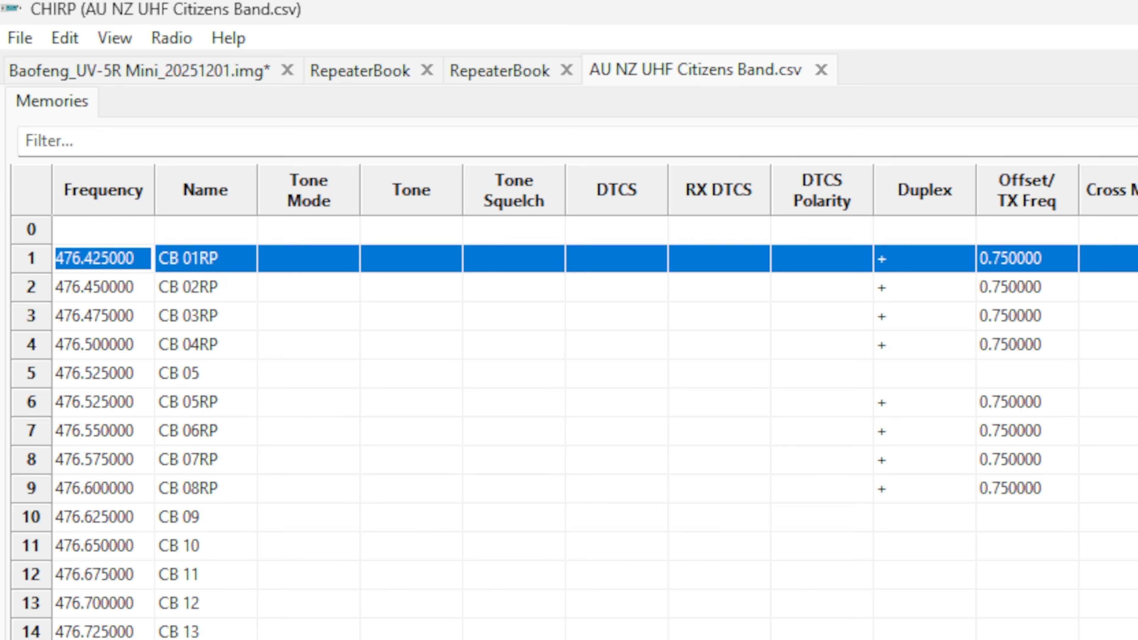
scroll(569, 426, "down", 17)
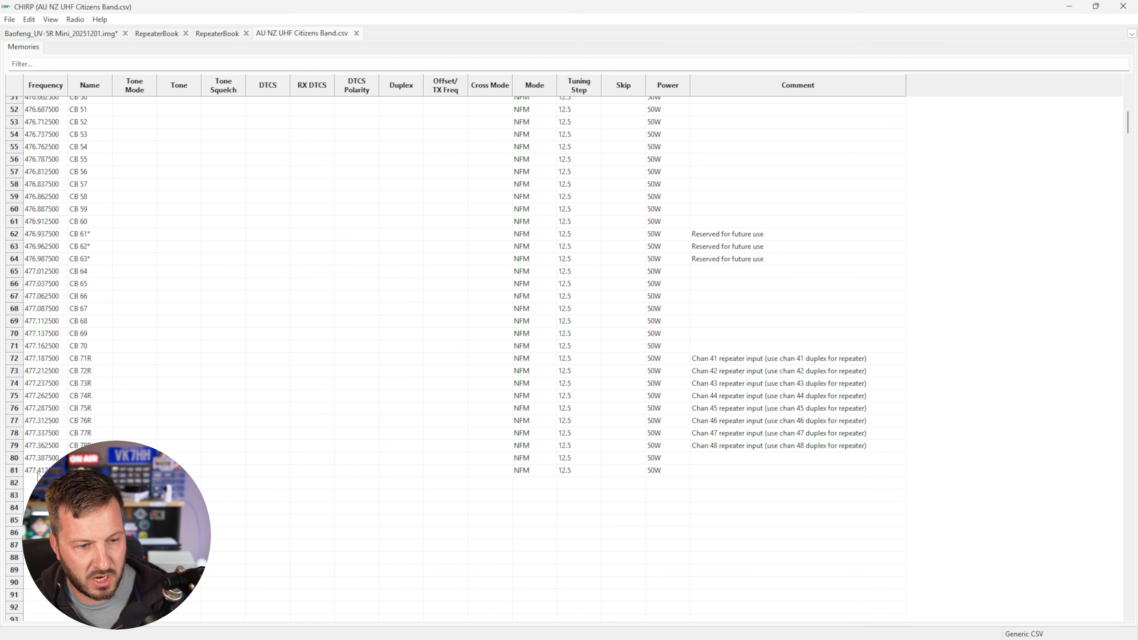
left_click(39, 474, "shift")
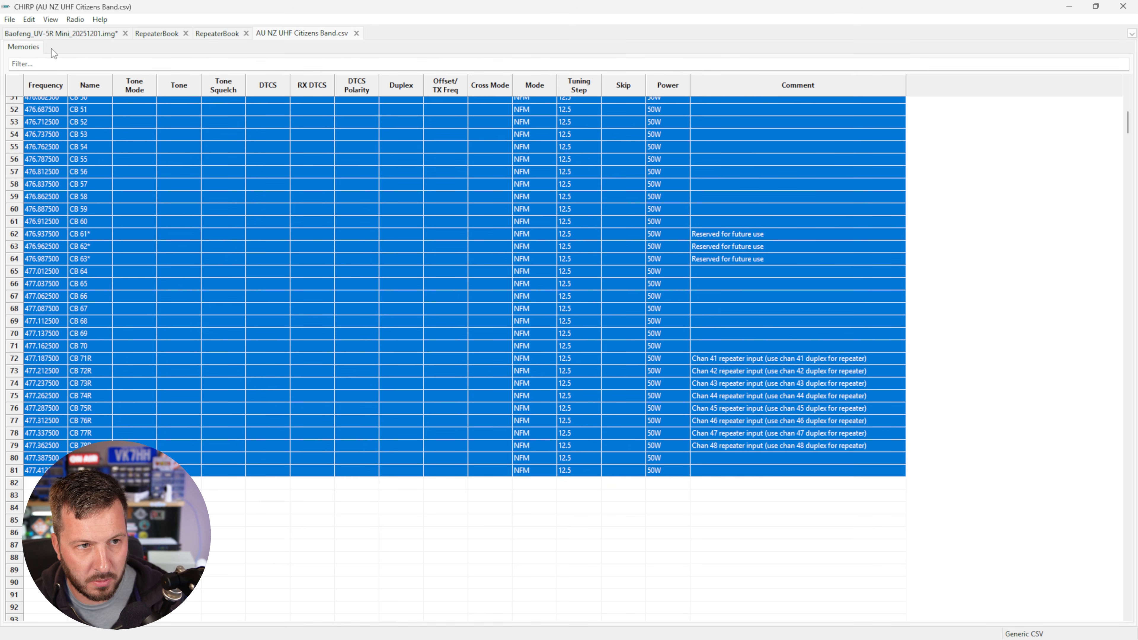
Paste the copied CB channels into the Baofeng UV-5R Mini image starting at memory 18
left_click(71, 34)
left_click(44, 304)
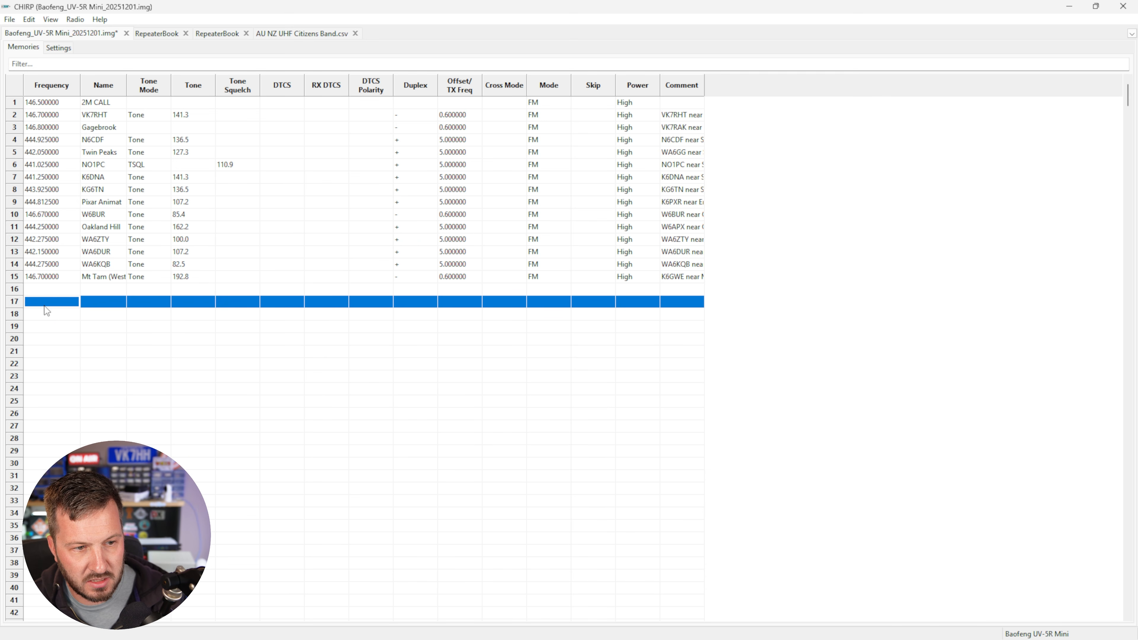
left_click(49, 315)
key("ctrl+v")
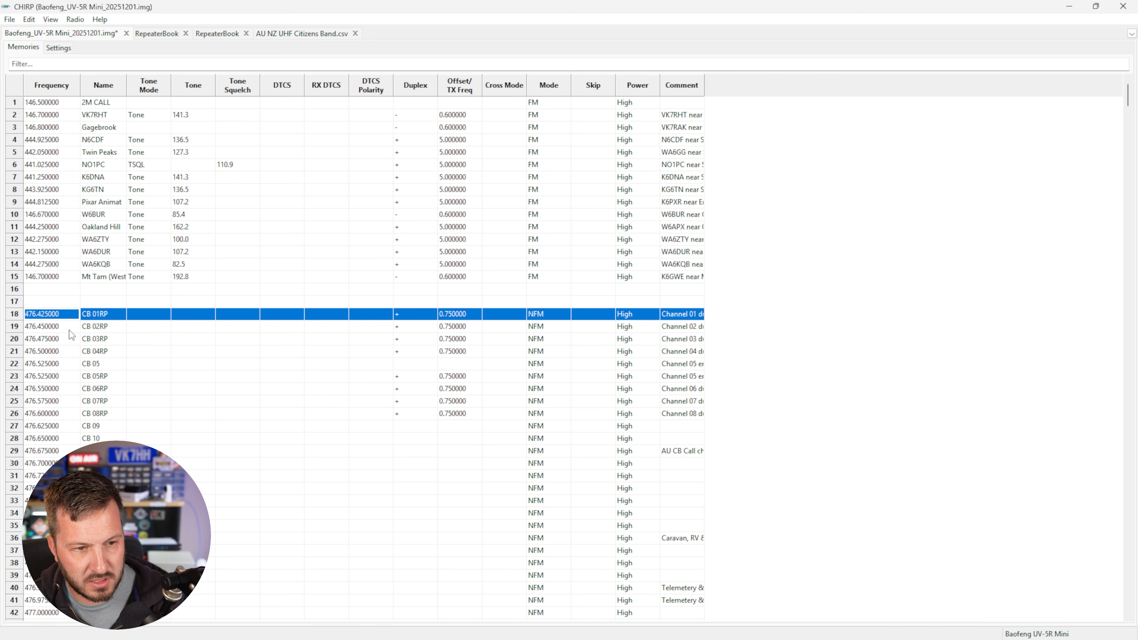
Look through the radio image's memory list to check the pasted repeaters and CB channels
scroll(155, 369, "down", 3)
scroll(155, 374, "down", 3)
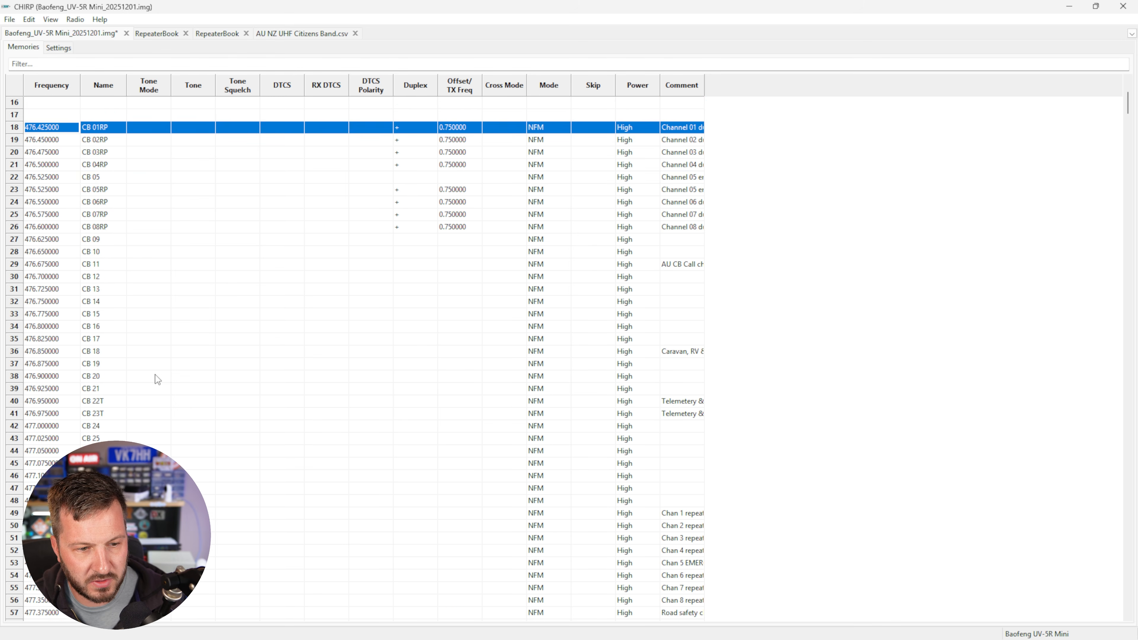
scroll(566, 283, "up", 1)
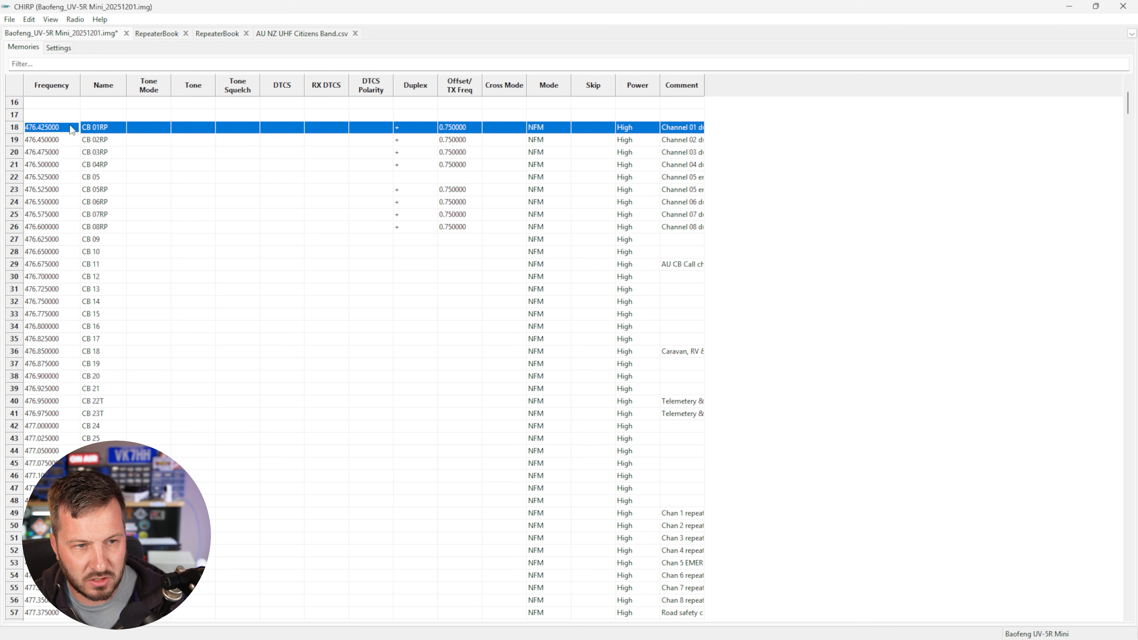
scroll(466, 314, "down", 10)
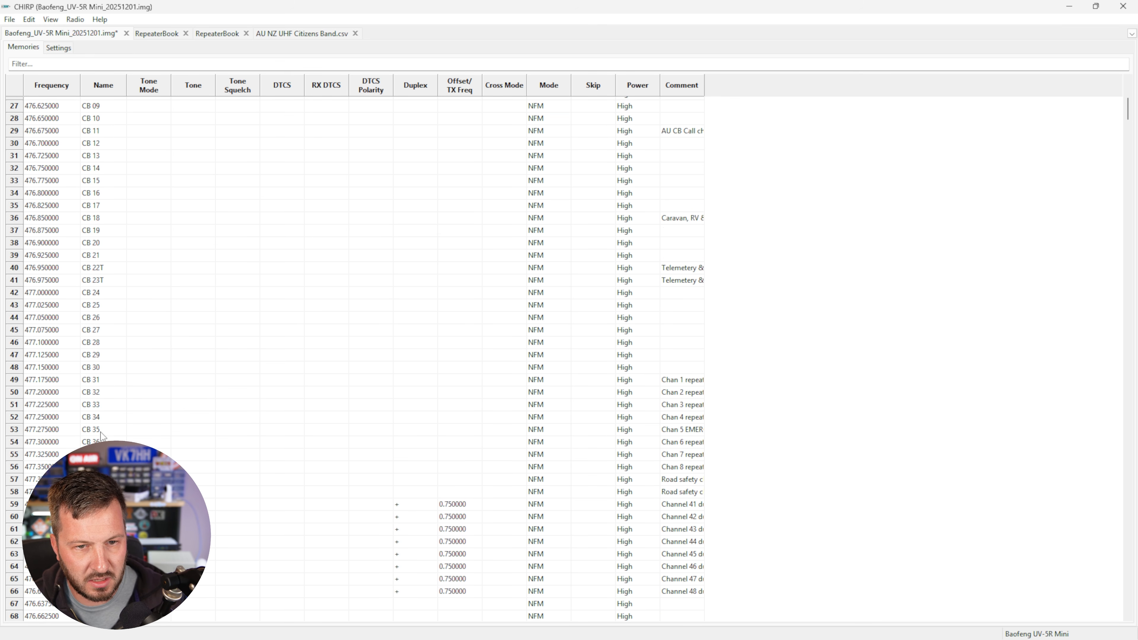
scroll(459, 324, "up", 15)
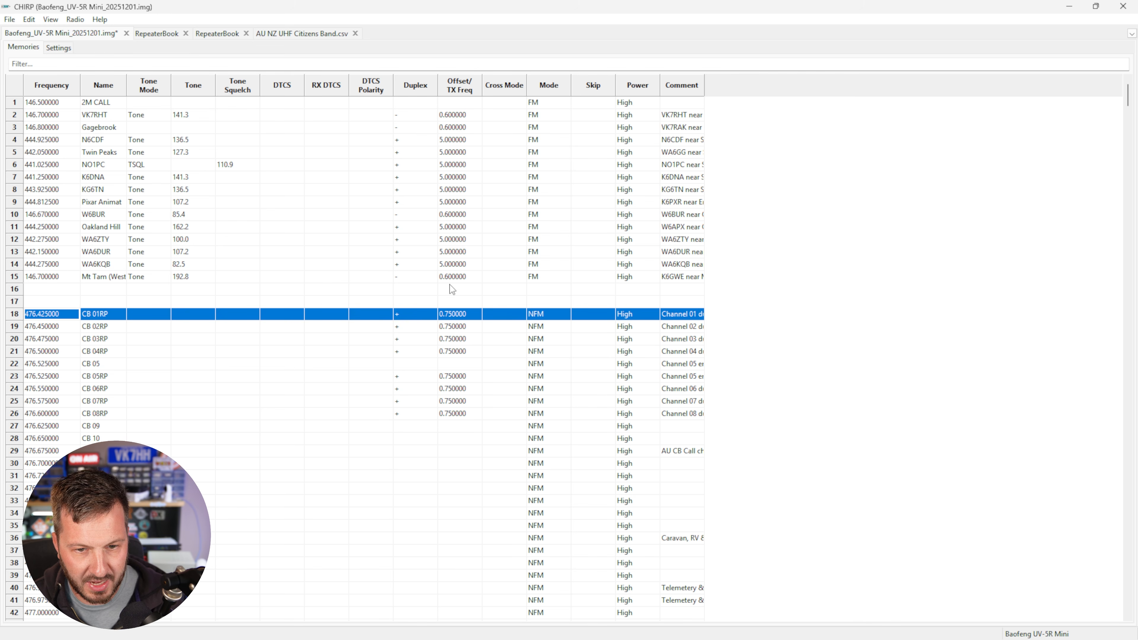
scroll(461, 325, "down", 5)
scroll(462, 330, "down", 17)
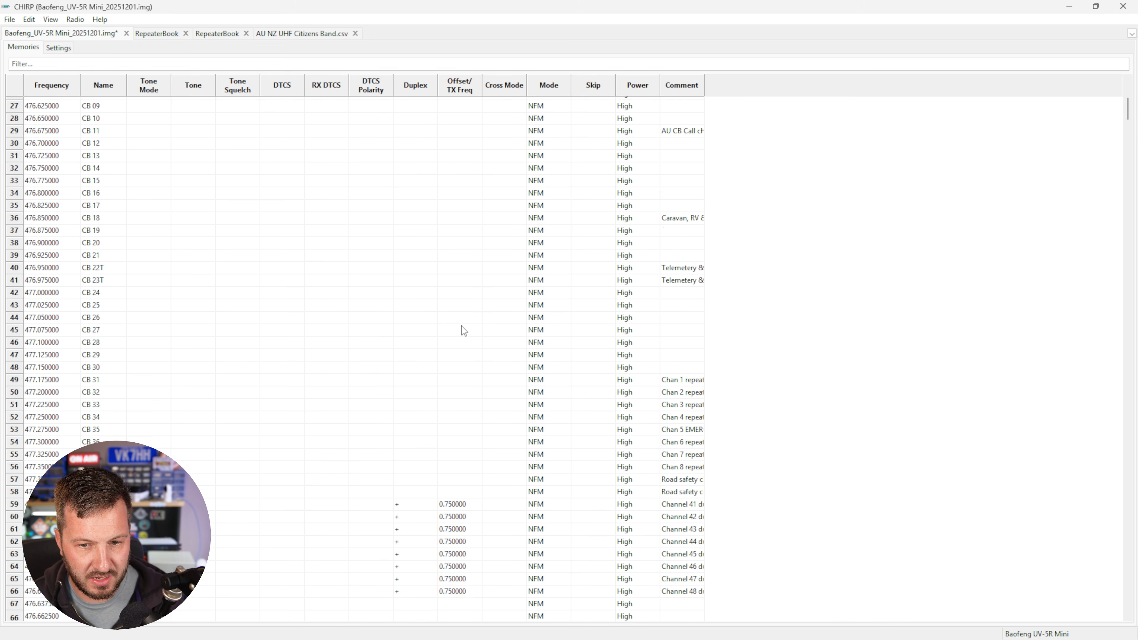
scroll(462, 326, "down", 1)
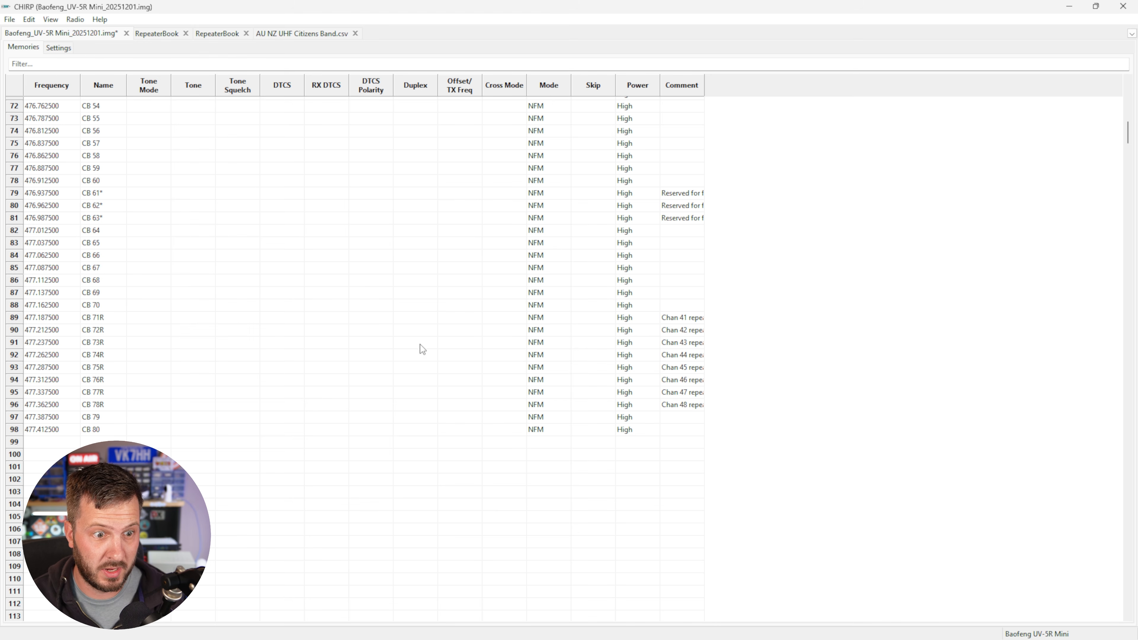
scroll(194, 404, "up", 1)
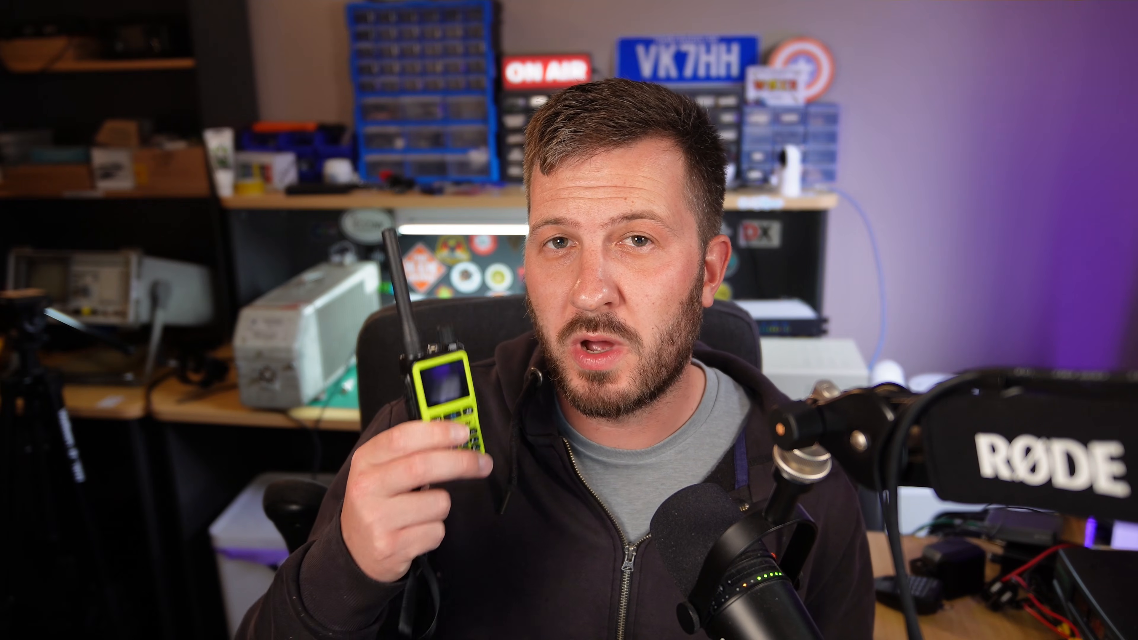
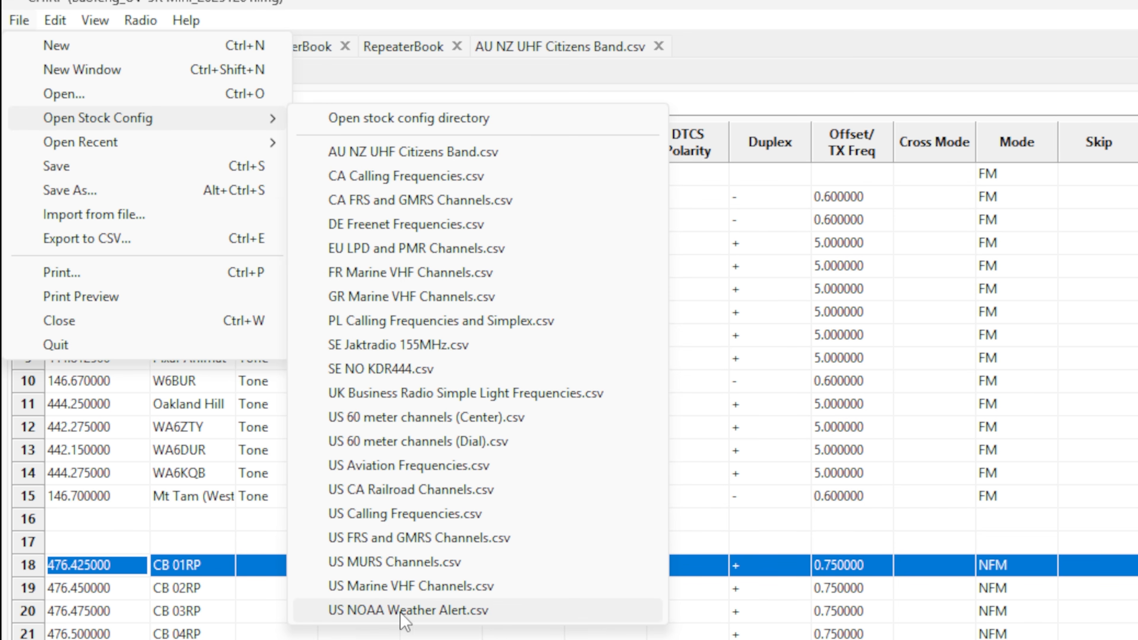
Open the stock configuration US NOAA Weather Alert.csv and copy its channels from WX1PA7 in row 1 through WX10 in row 10
left_click(541, 614)
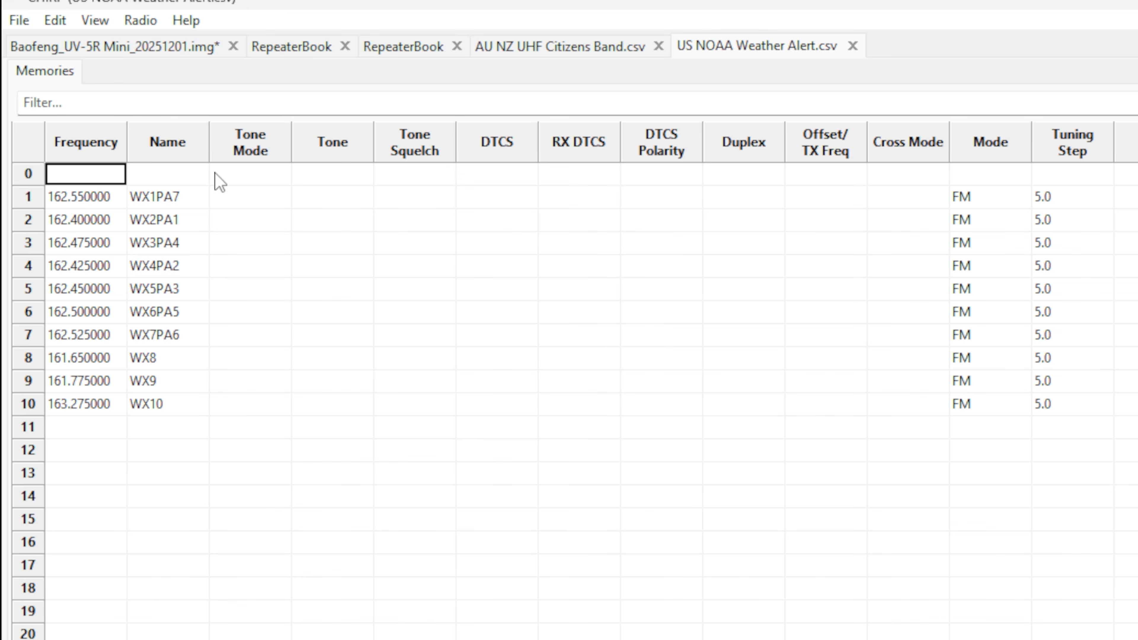
left_click(83, 200)
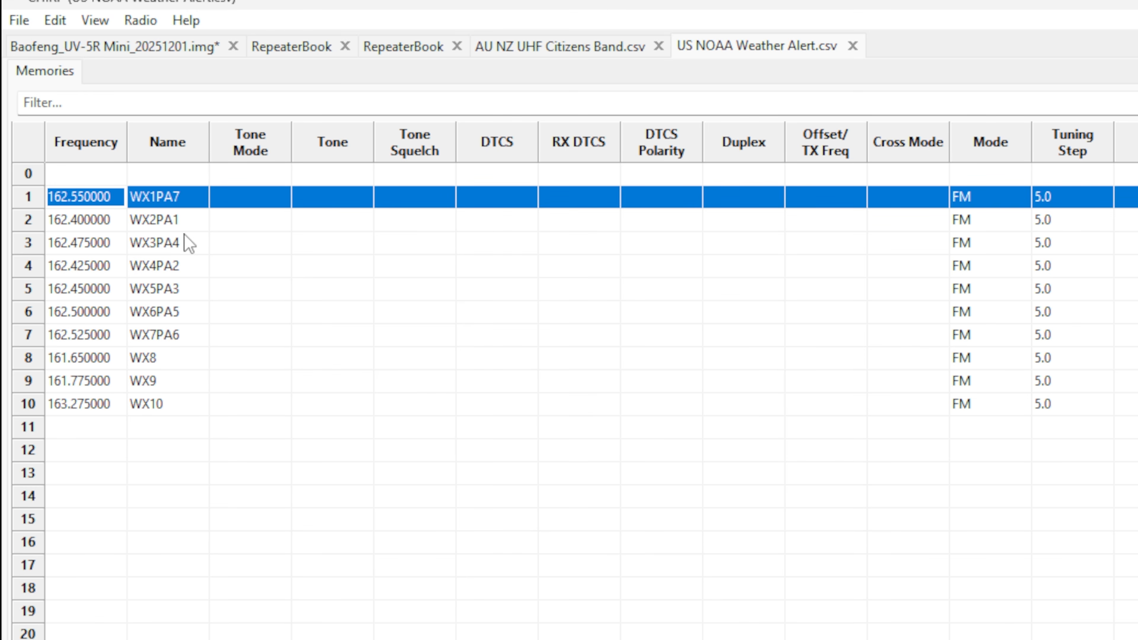
left_click(68, 406, "shift")
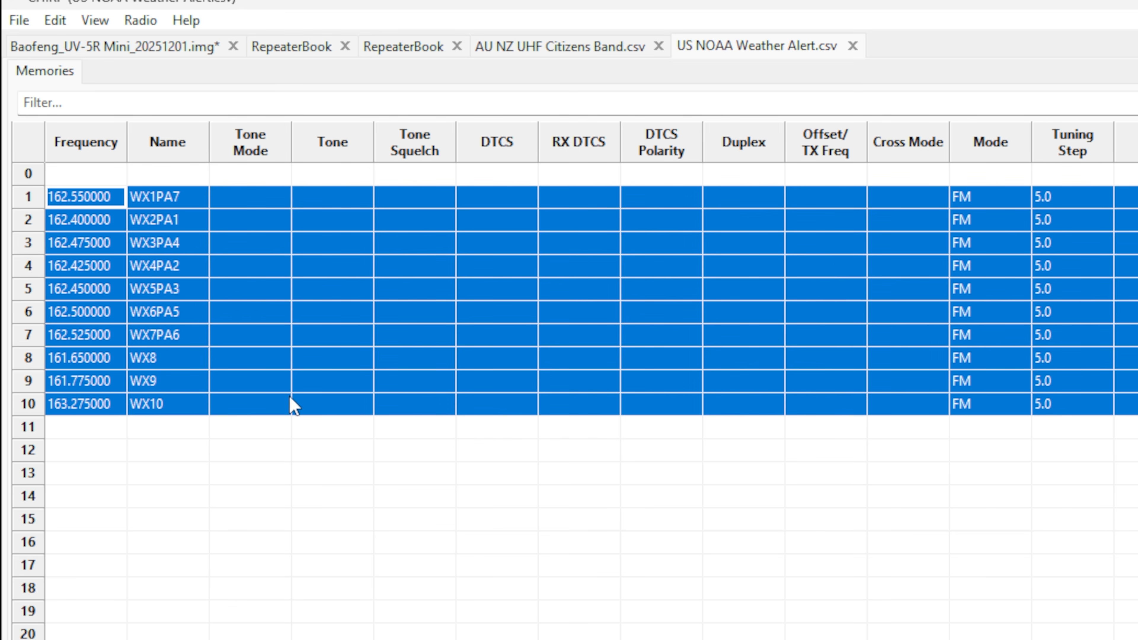
right_click(825, 292)
left_click(880, 379)
Paste the copied weather channels into the Baofeng UV-5R Mini image starting at memory 100
left_click(95, 47)
scroll(569, 403, "down", 20)
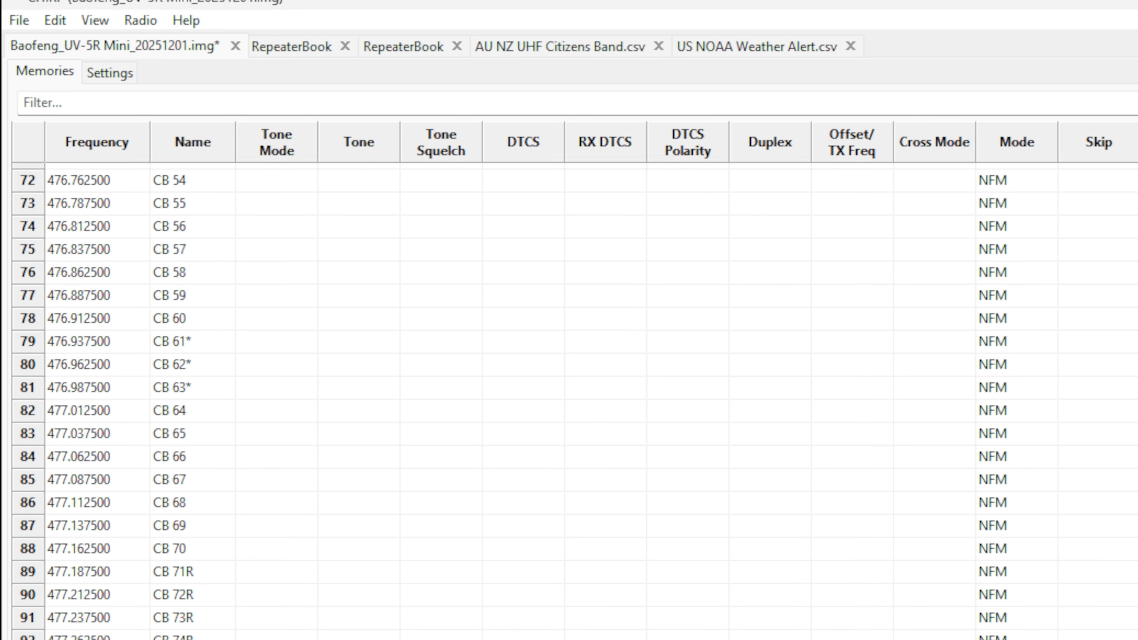
scroll(569, 404, "down", 3)
left_click(77, 628)
key("ctrl+v")
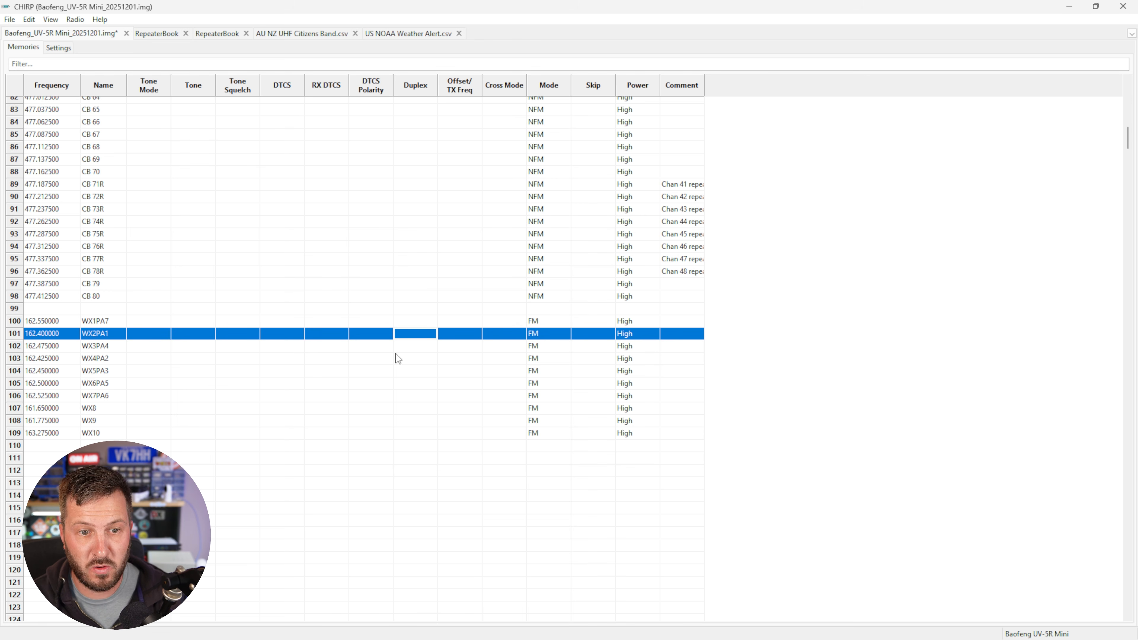
Set Duplex to off for all the weather channels in memories 100 through 109 at once
left_click(417, 323)
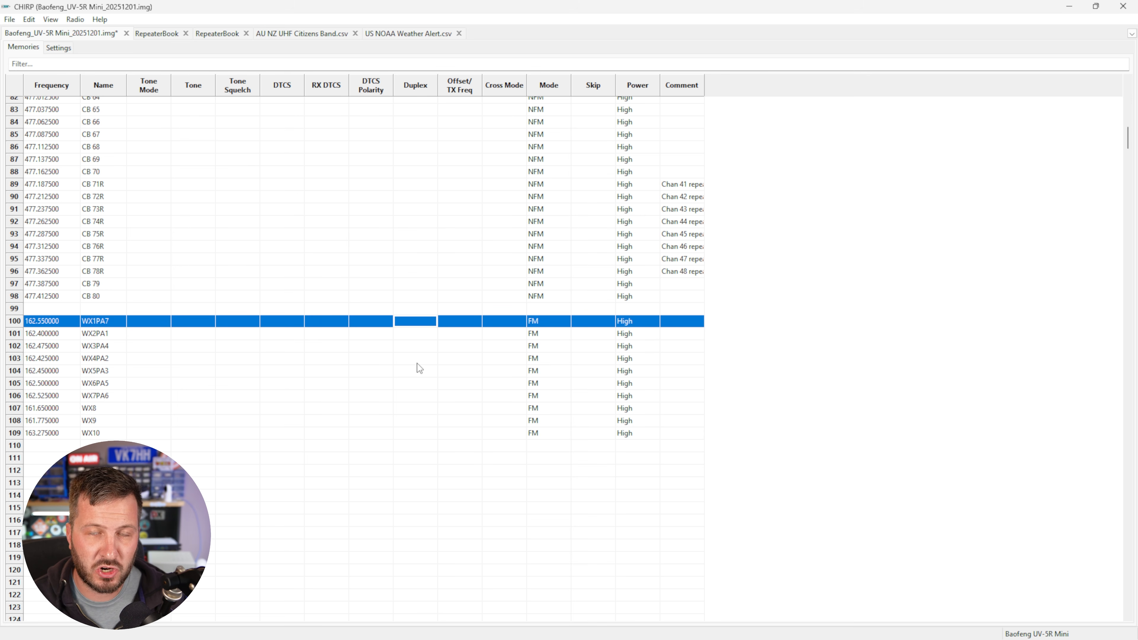
scroll(420, 411, "up", 9)
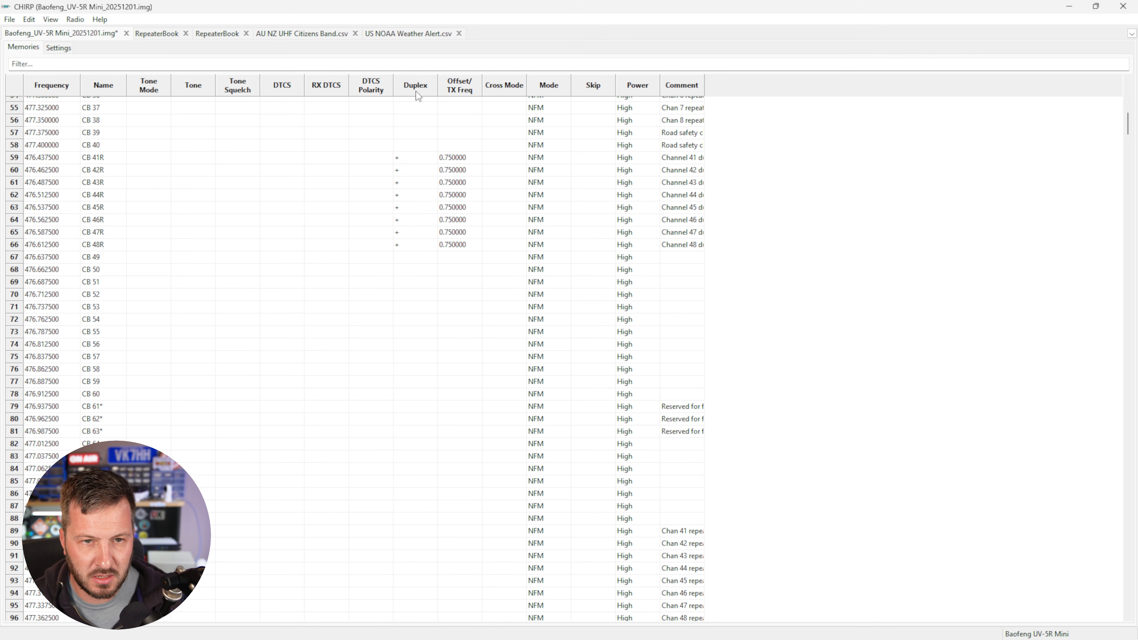
scroll(430, 306, "down", 6)
scroll(413, 380, "down", 2)
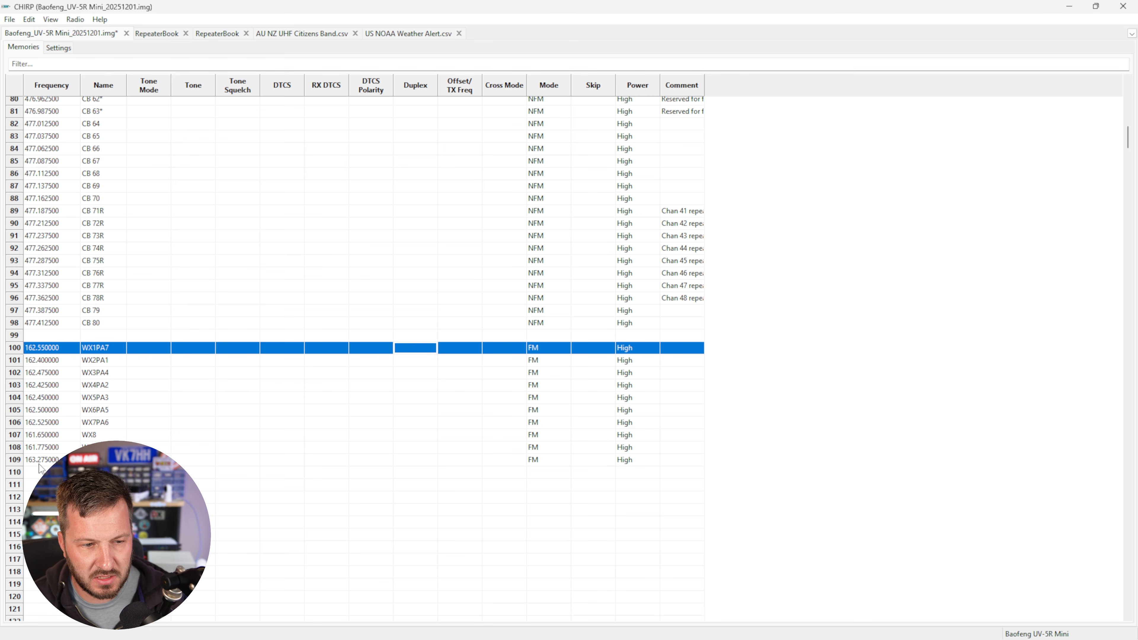
left_click(288, 464, "shift")
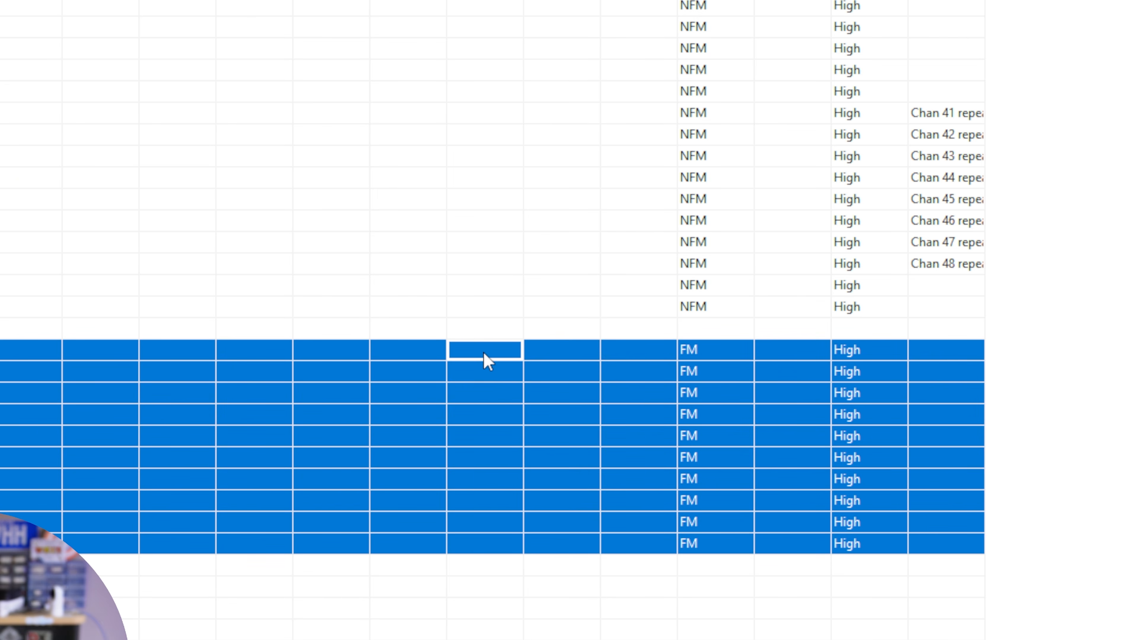
right_click(488, 361)
left_click(516, 375)
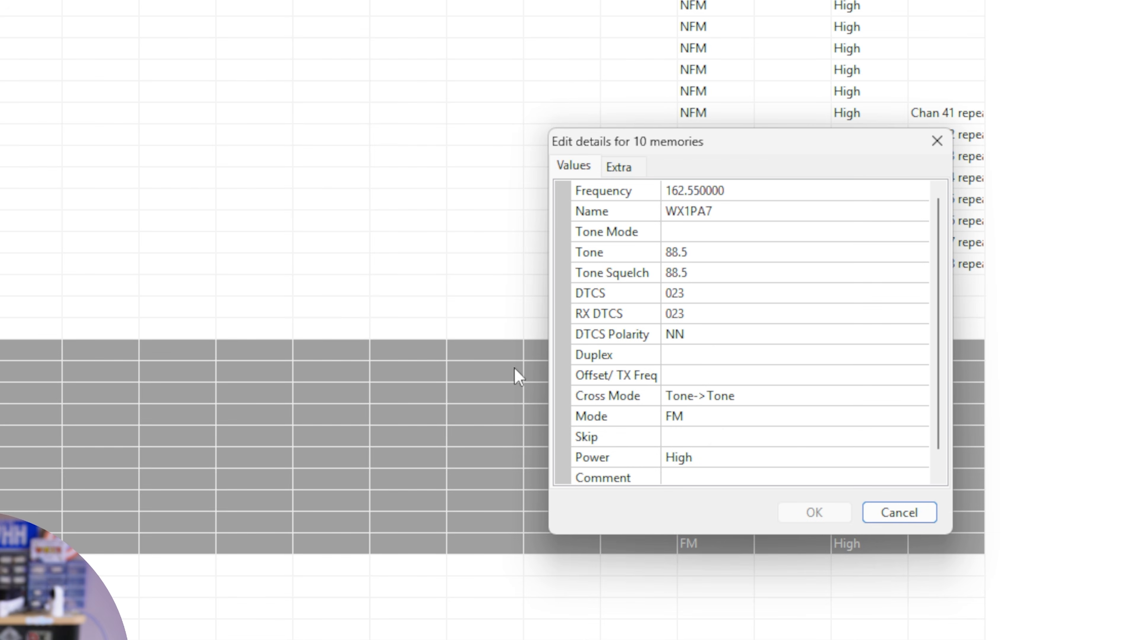
left_click(686, 358)
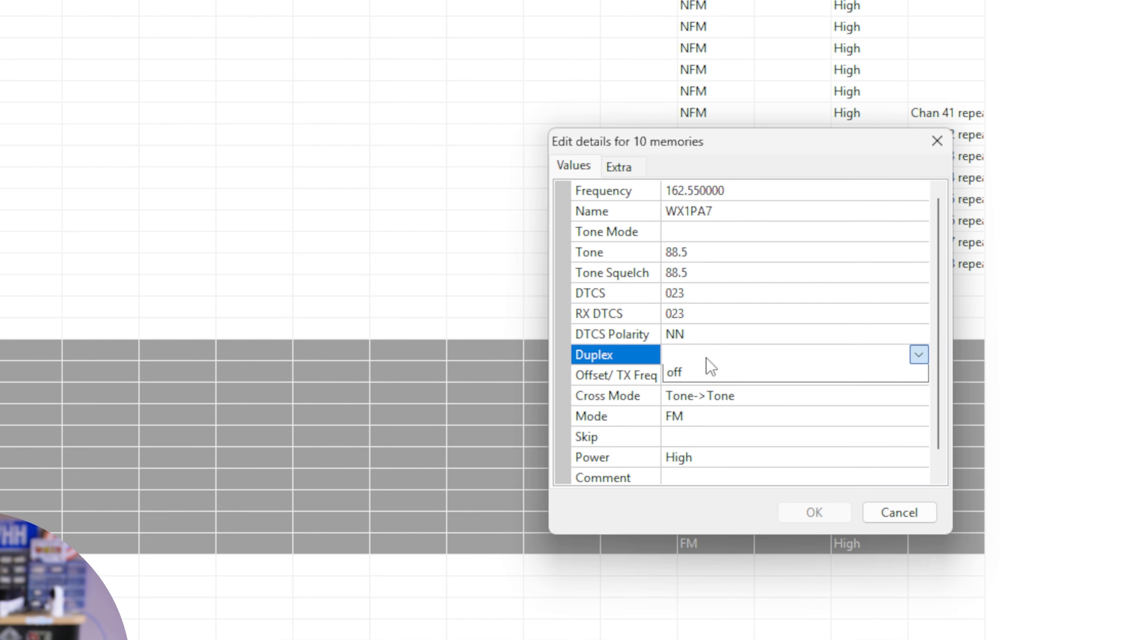
left_click(718, 457)
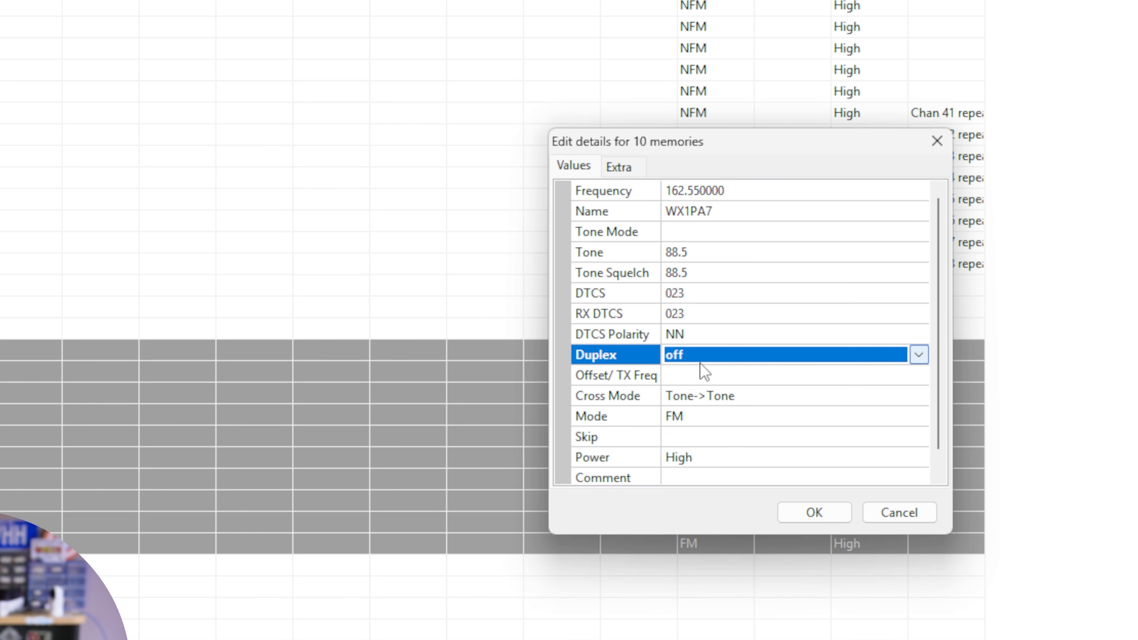
left_click(782, 514)
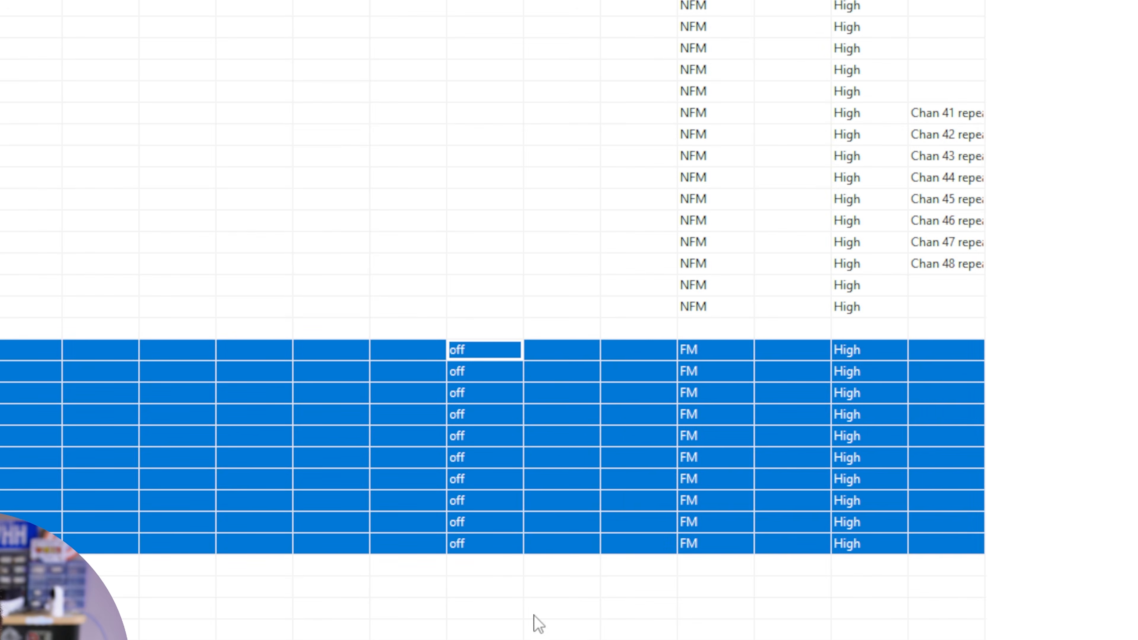
left_click(534, 609)
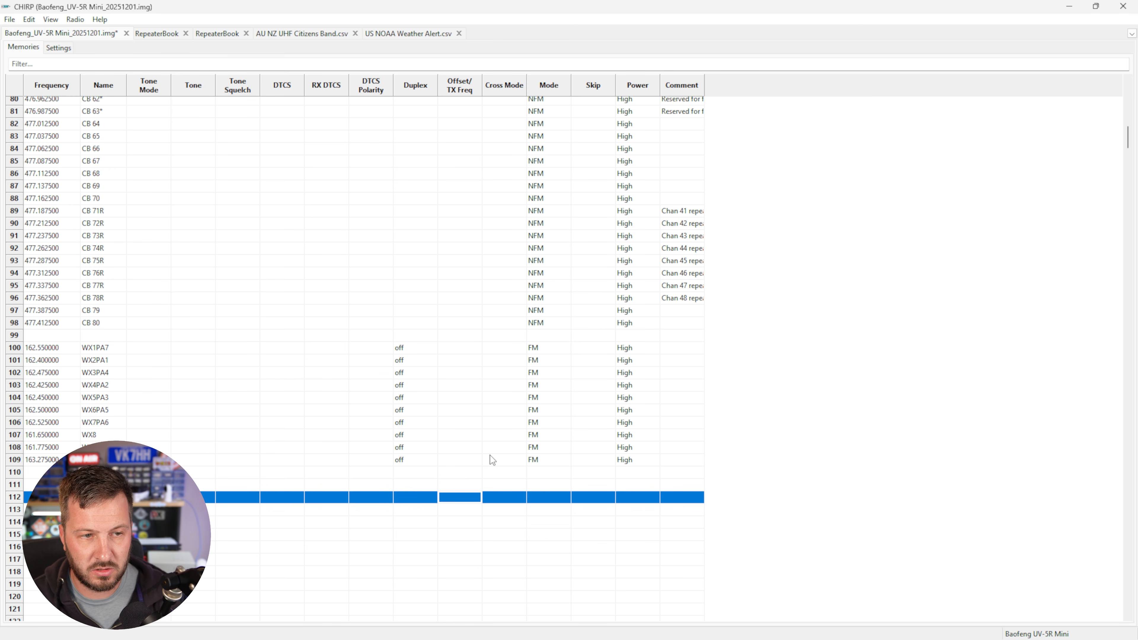
scroll(490, 457, "up", 14)
scroll(490, 458, "up", 12)
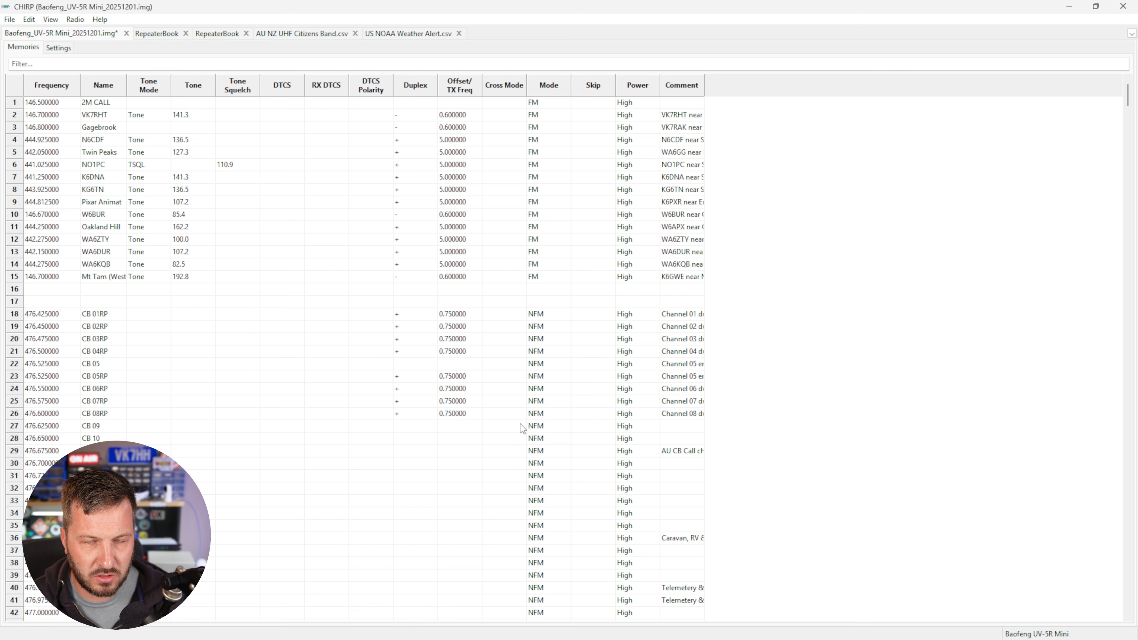
scroll(520, 423, "down", 3)
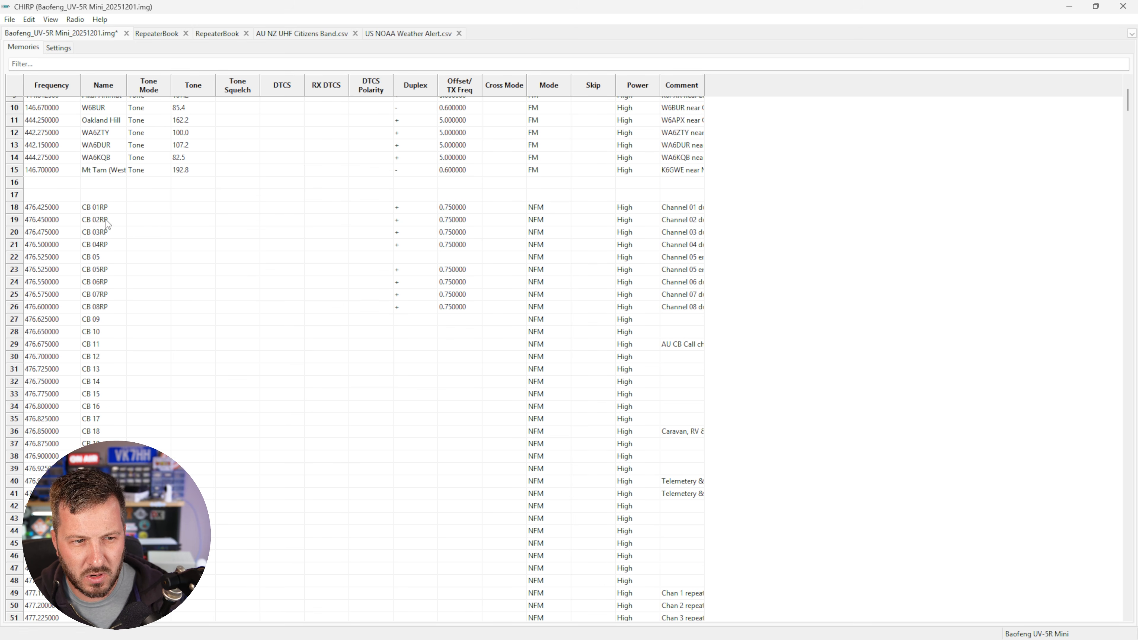
scroll(101, 180, "down", 2)
scroll(101, 180, "up", 2)
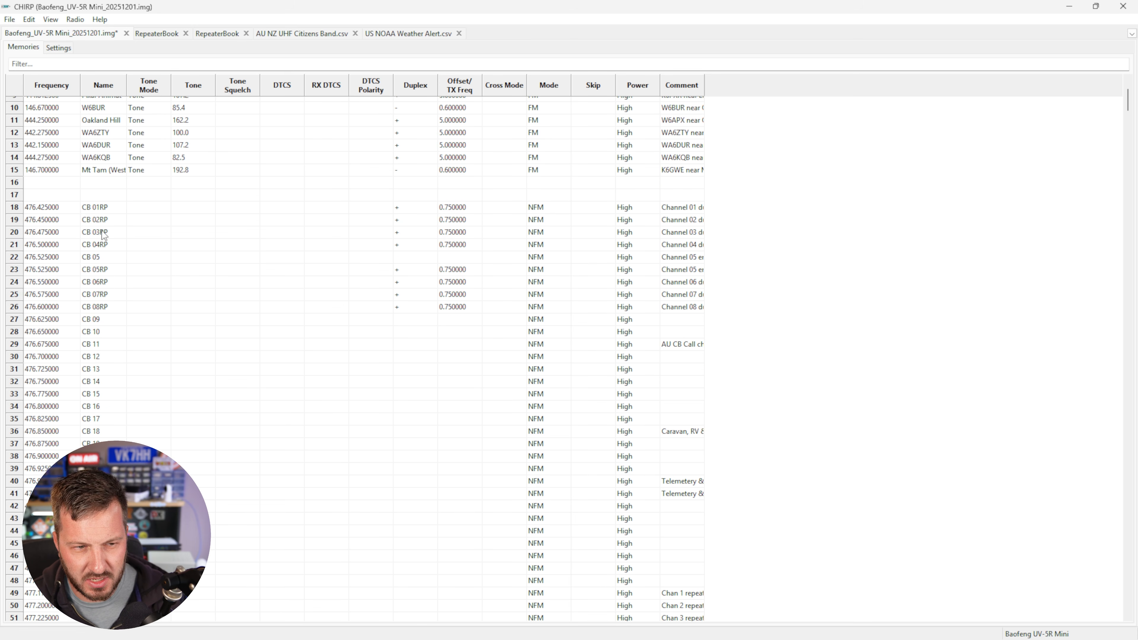
left_click(28, 210)
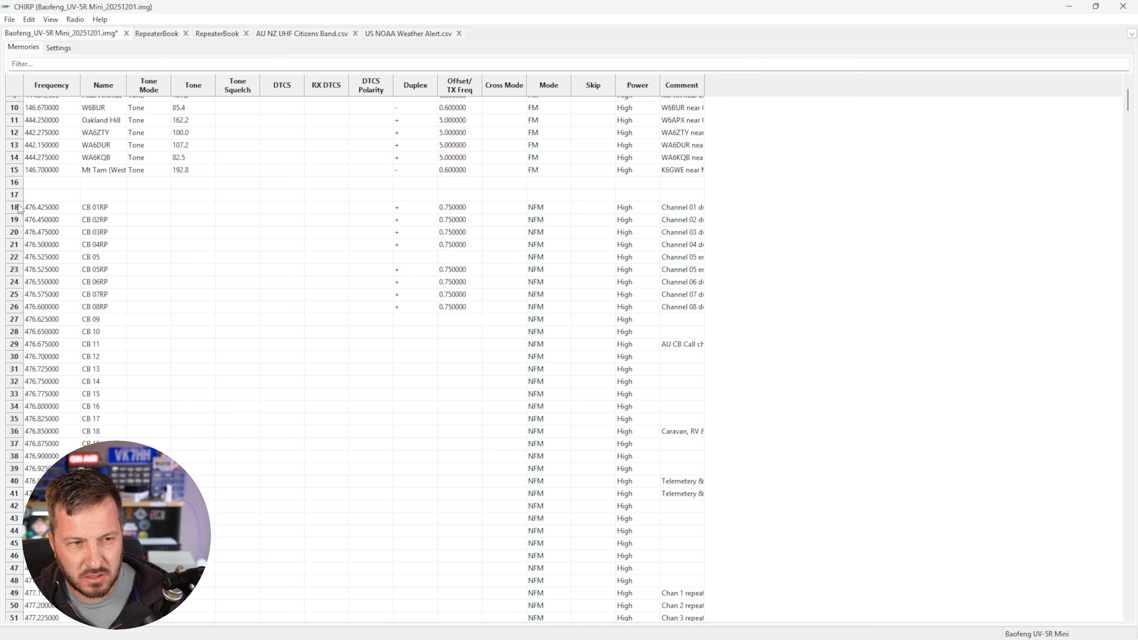
key("ctrl+shift+End")
scroll(94, 307, "down", 10)
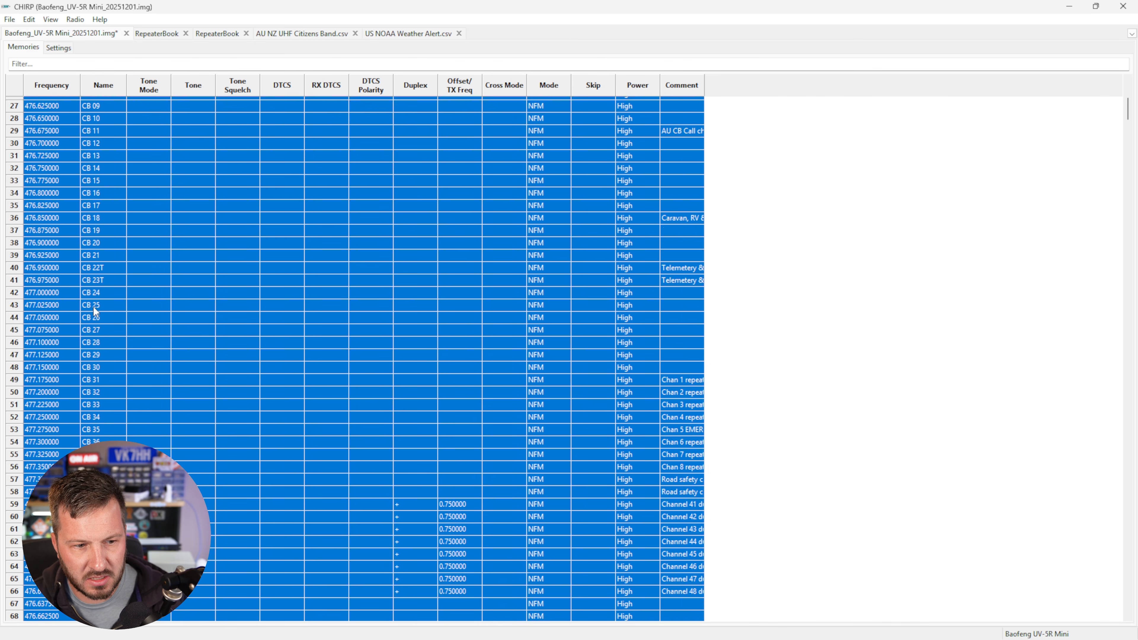
left_click(104, 350)
scroll(118, 352, "up", 10)
scroll(66, 234, "up", 2)
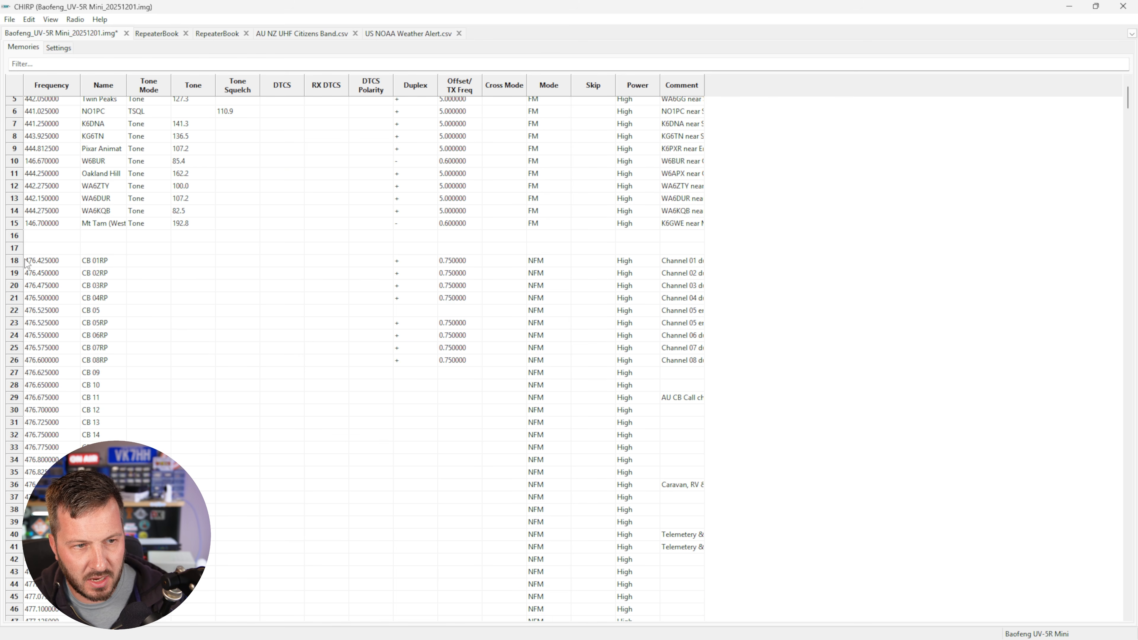
Set Skip to S for CB 01RP in memory 18 together with the CB channels in memories 70 through 98
left_click(23, 263)
scroll(49, 299, "down", 20)
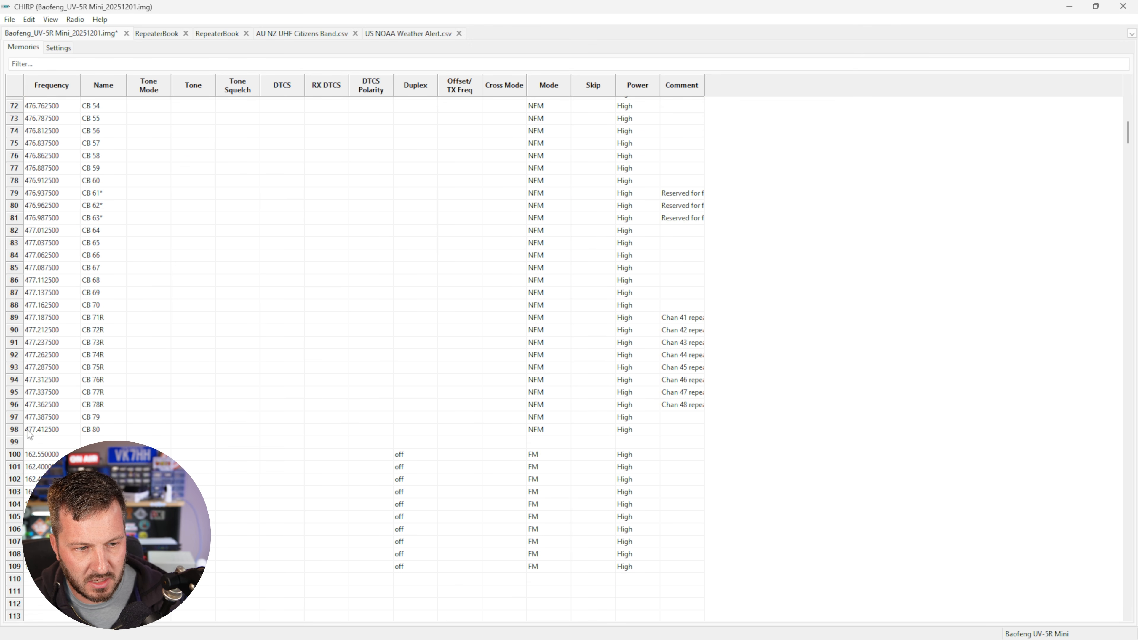
left_click(28, 431, "shift")
right_click(575, 417)
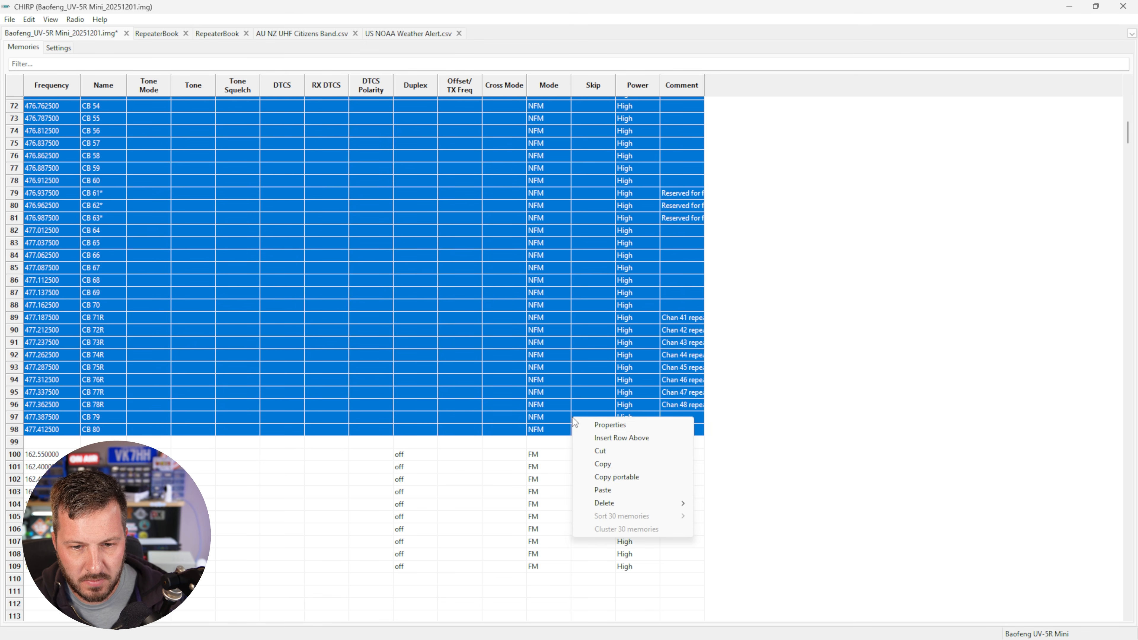
left_click(595, 426)
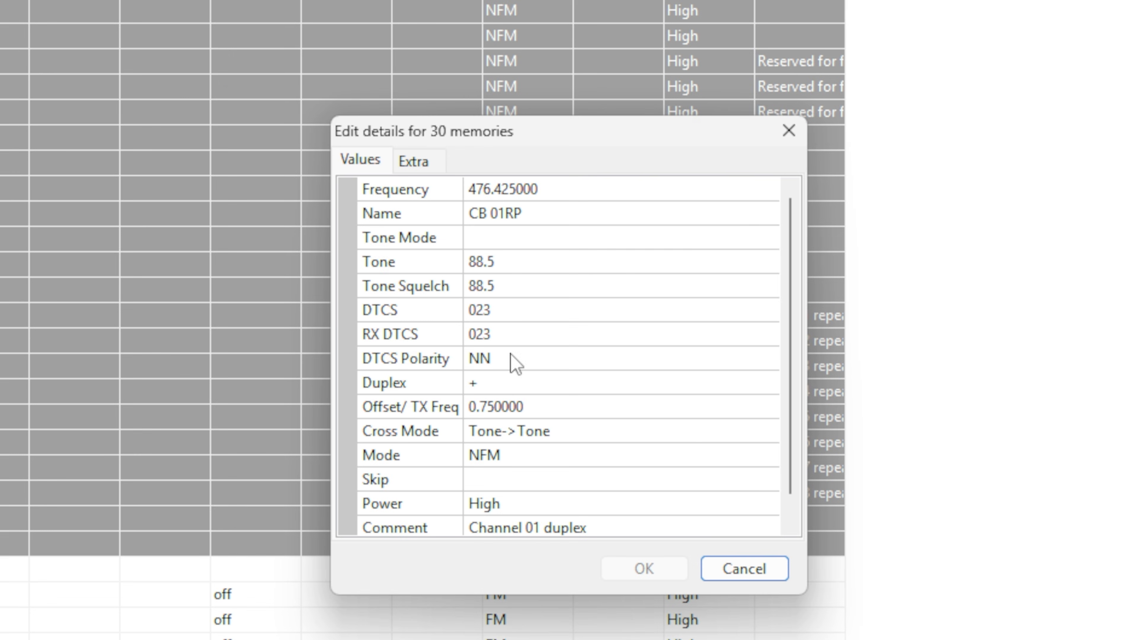
left_click(550, 464)
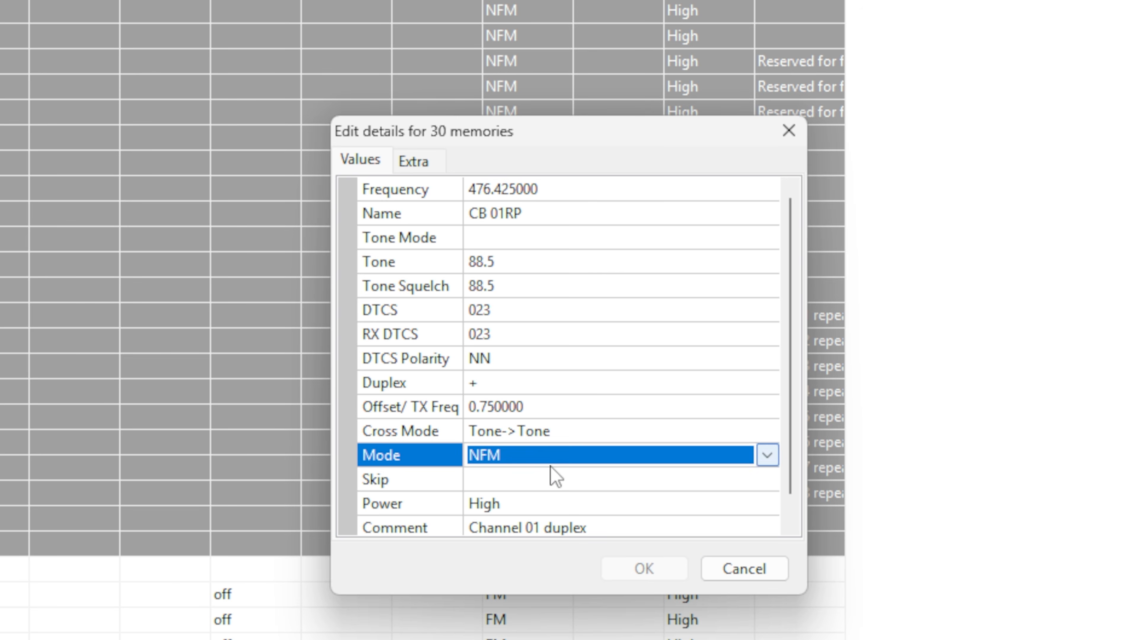
left_click(552, 479)
left_click(551, 478)
left_click(528, 525)
left_click(644, 569)
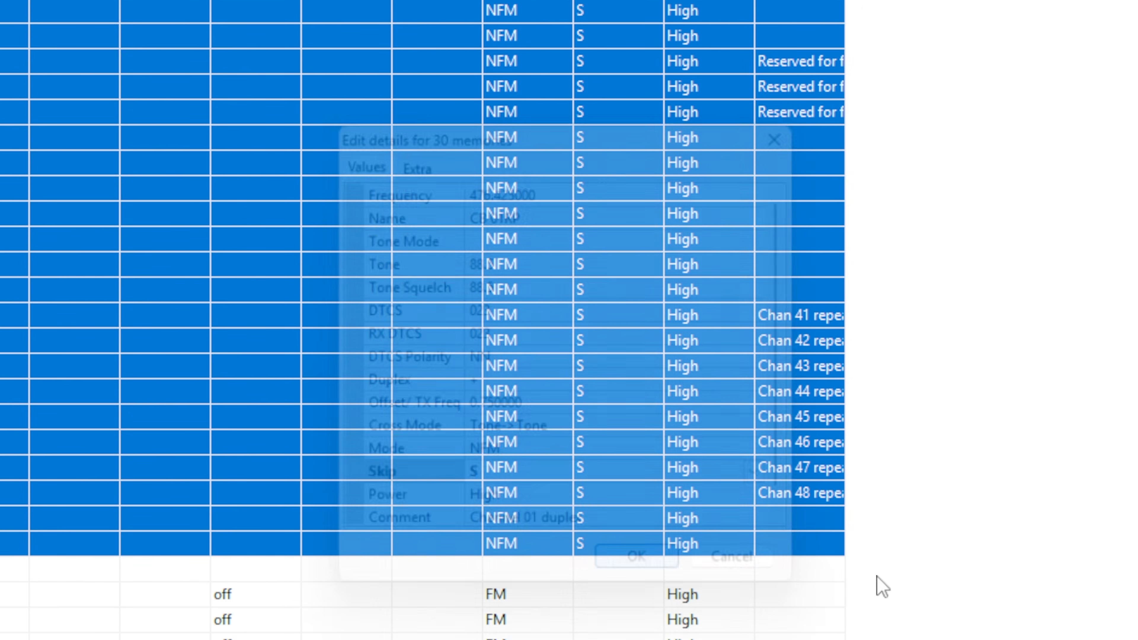
left_click(600, 442)
Select the CB channels in memories 18 through 69 and set Skip to S for all of them
scroll(603, 475, "up", 6)
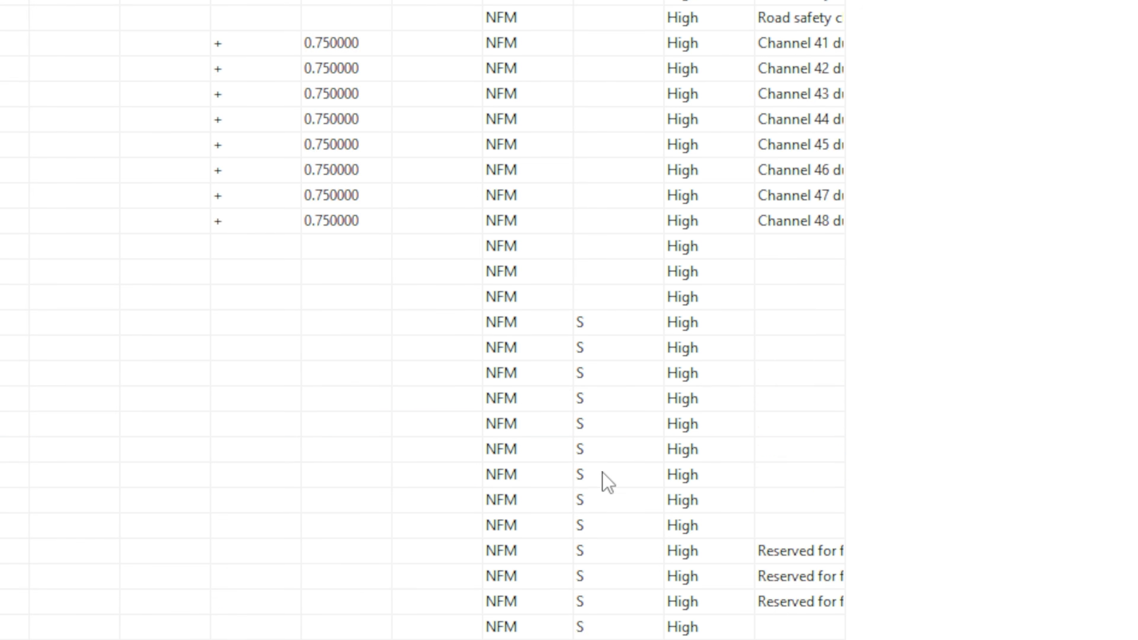
scroll(607, 482, "up", 6)
left_click(41, 468)
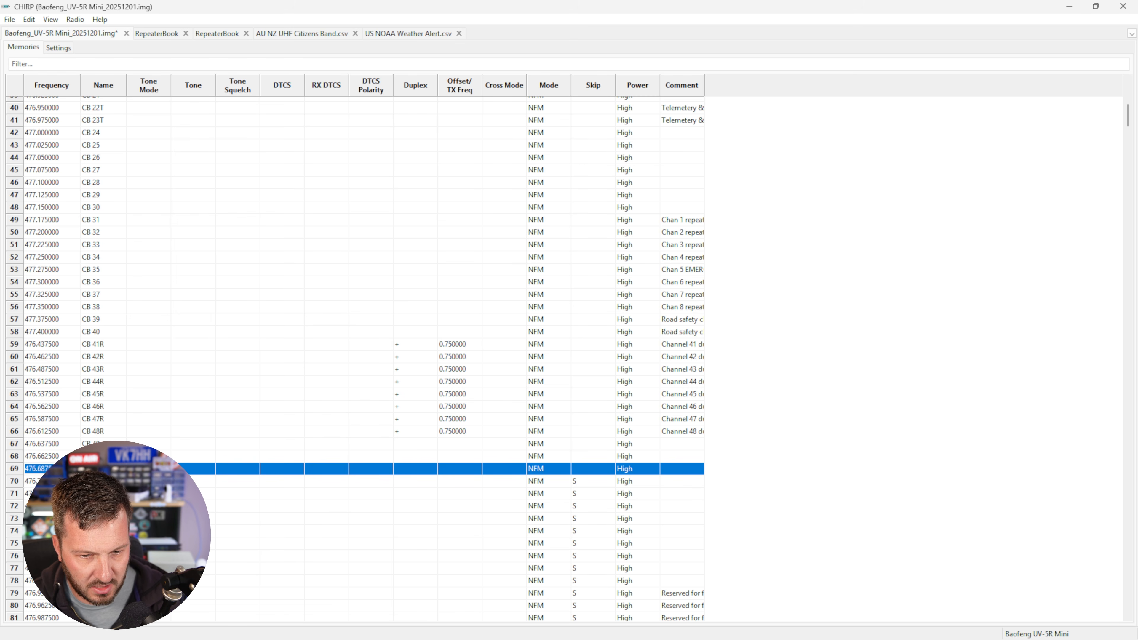
key("shift+Up")
key("shift+Up")
key("shift+Up")
key("shift+Up")
key("shift+Up")
key("shift+Up")
key("shift+Up")
key("shift+Up")
key("shift+Up")
key("shift+Up")
key("shift+Up")
key("shift+Up")
key("shift+Up")
key("shift+Up")
key("shift+Up")
key("shift+Up")
key("shift+Up")
key("shift+Up")
key("shift+Up")
key("shift+Up")
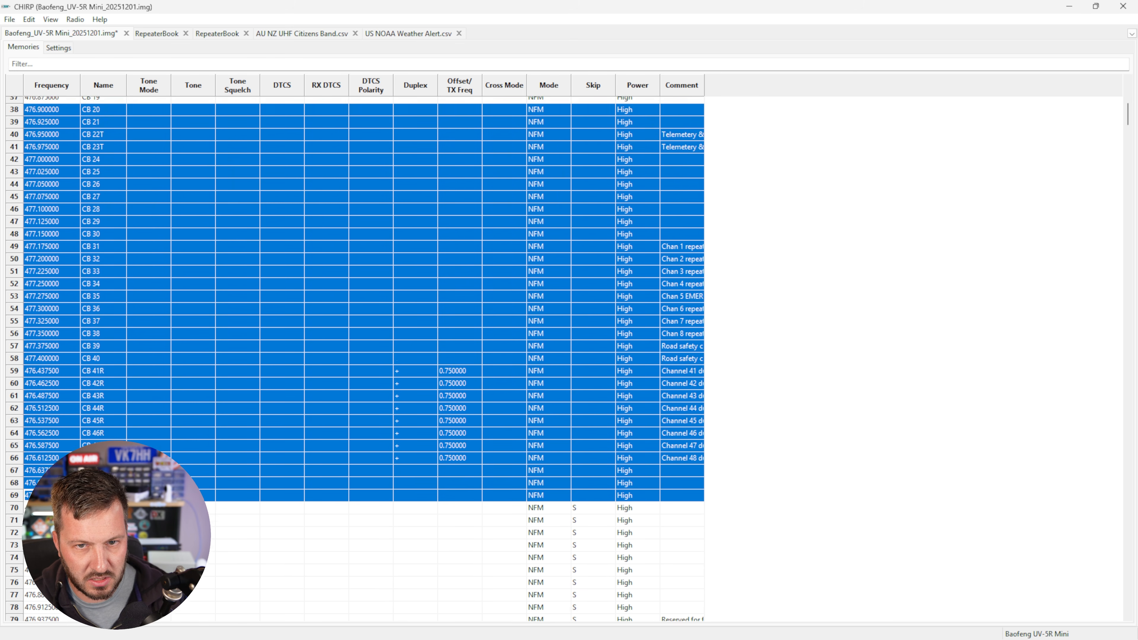
key("shift+Up")
key("shift+Up")
key("shift+Up")
key("shift+Up")
key("shift+Up")
key("shift+Up")
key("shift+Up")
key("shift+Up")
key("shift+Up")
key("shift+Up")
key("shift+Up")
key("shift+Up")
key("shift+Up")
key("shift+Up")
key("shift+Up")
key("shift+Up")
key("shift+Up")
key("shift+Up")
key("shift+Up")
key("shift+Up")
key("shift+Down")
key("shift+Down")
key("shift+Down")
key("shift+Down")
key("shift+Down")
key("shift+Down")
key("shift+Down")
key("shift+Down")
key("shift+Down")
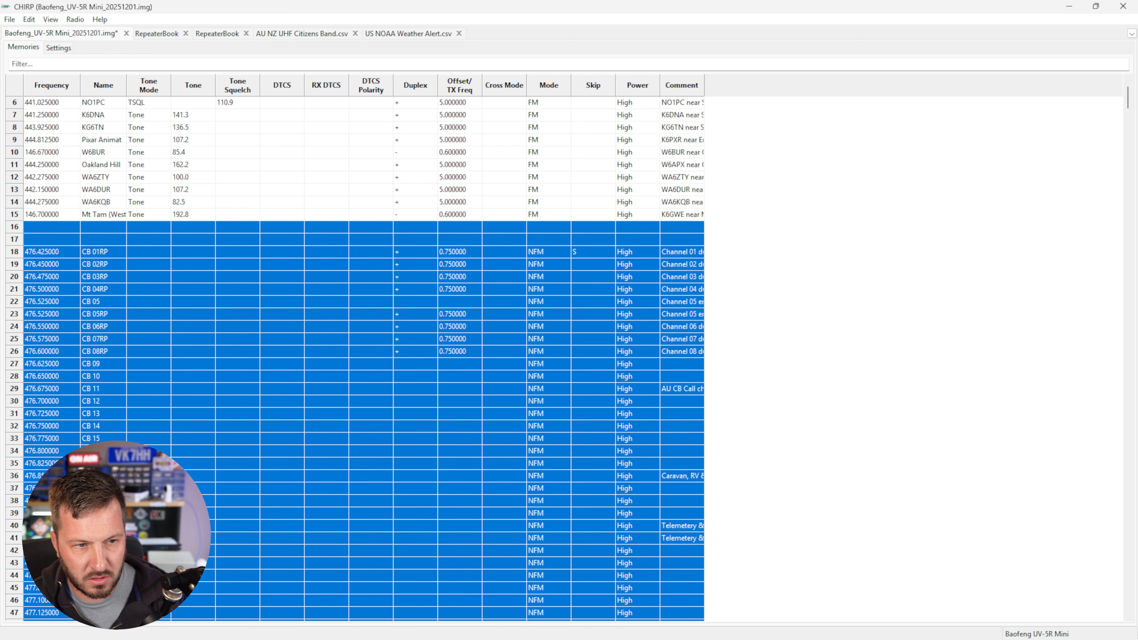
key("shift+Down")
key("shift+Down")
key("shift+Down")
key("shift+Up")
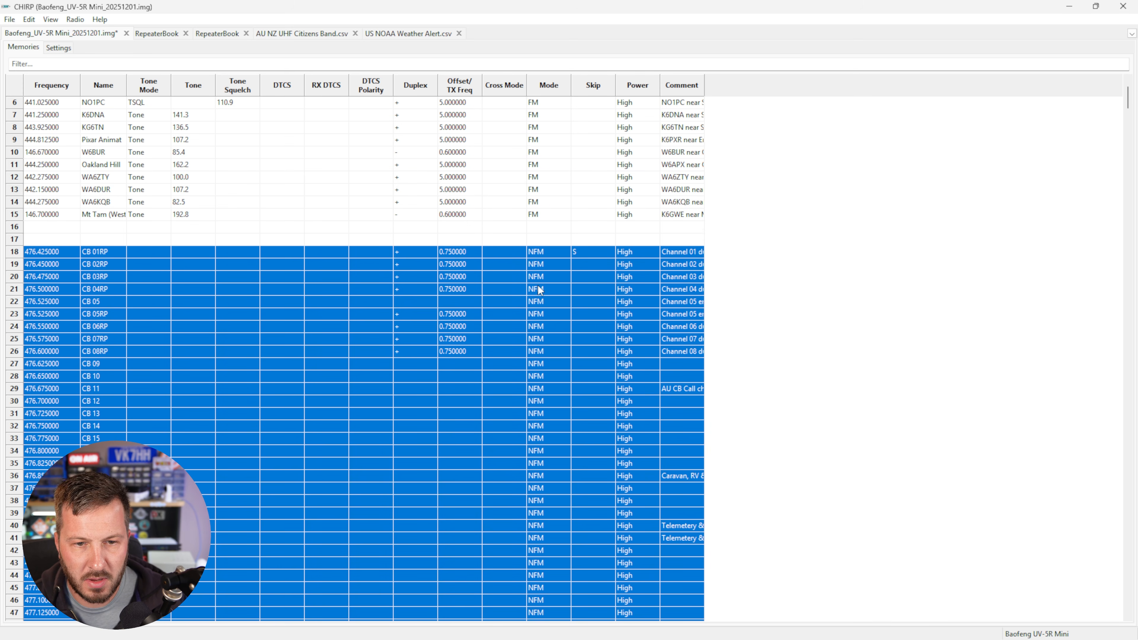
right_click(548, 266)
left_click(558, 274)
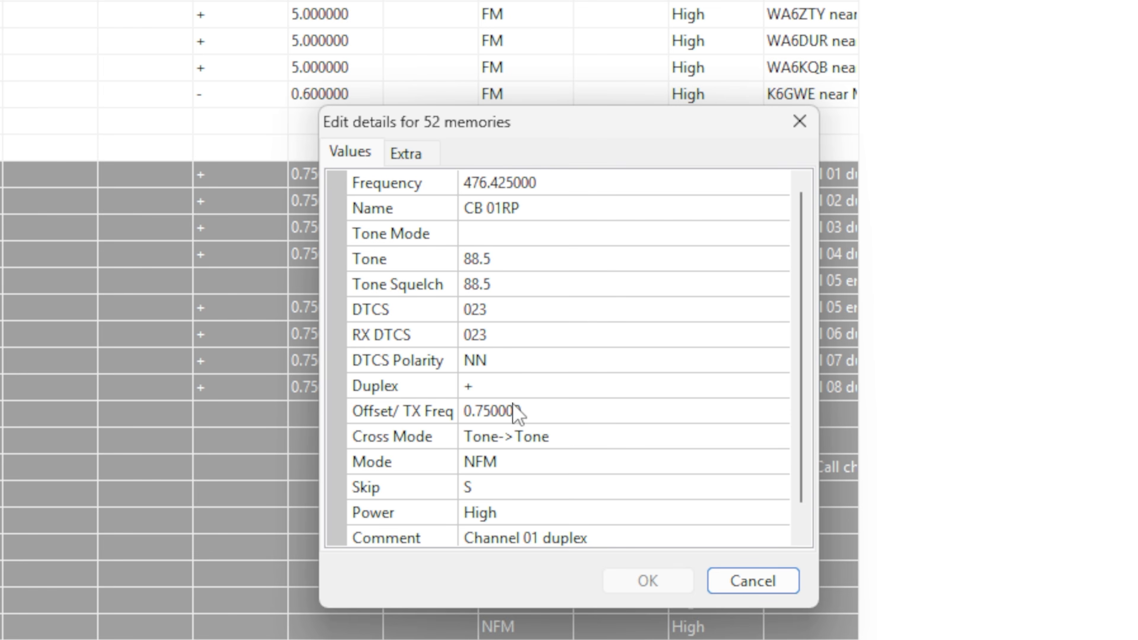
left_click(532, 488)
left_click(532, 490)
left_click(551, 536)
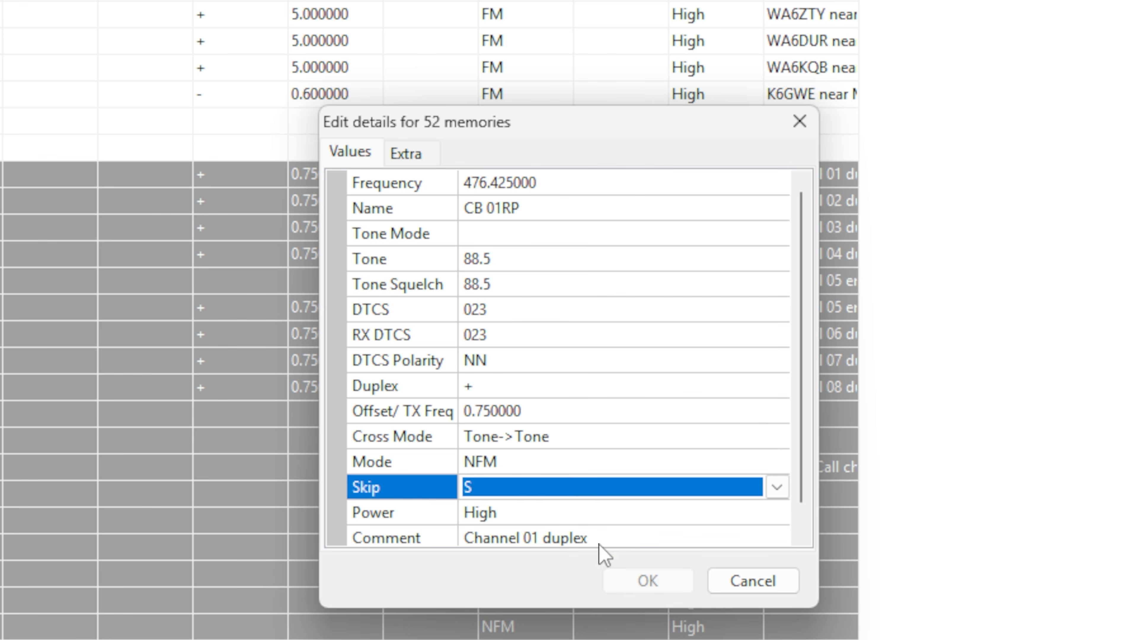
left_click(600, 491)
left_click(566, 511)
left_click(563, 493)
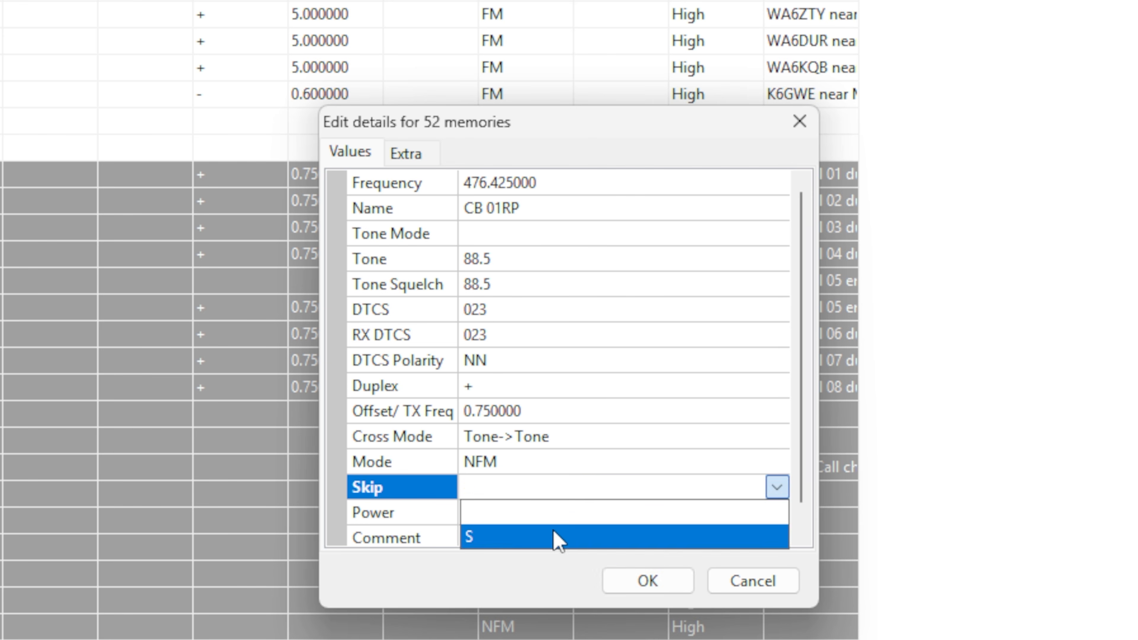
left_click(555, 537)
left_click(658, 583)
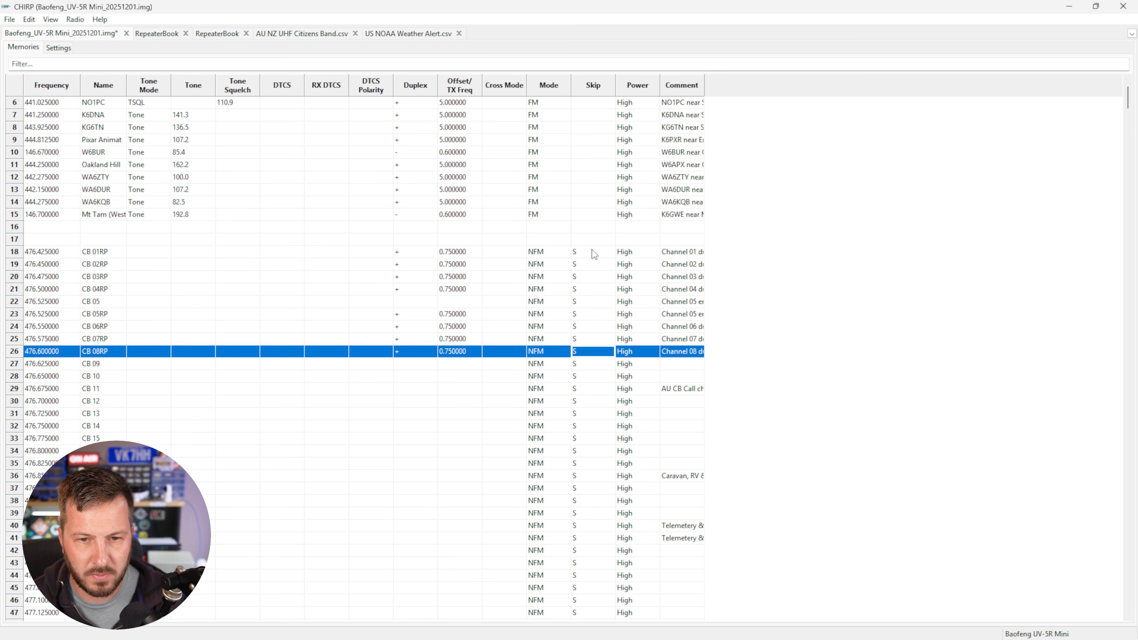
scroll(595, 321, "down", 20)
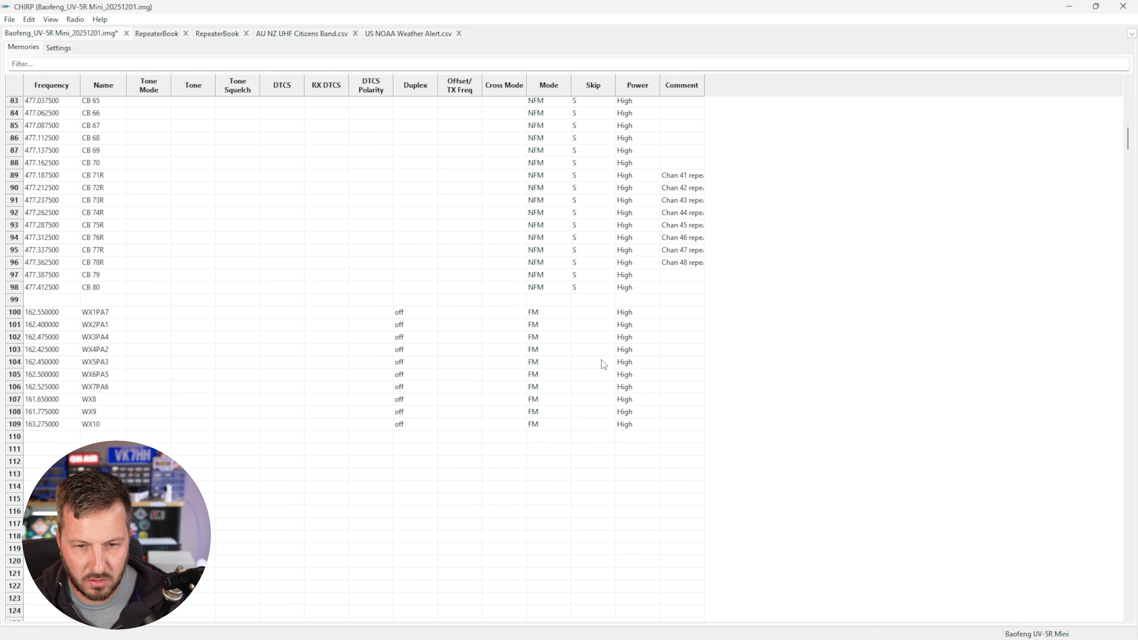
Select the repeaters in memories 4, 8, 10, 12 and 14 together and set their Skip value to S
scroll(603, 358, "up", 20)
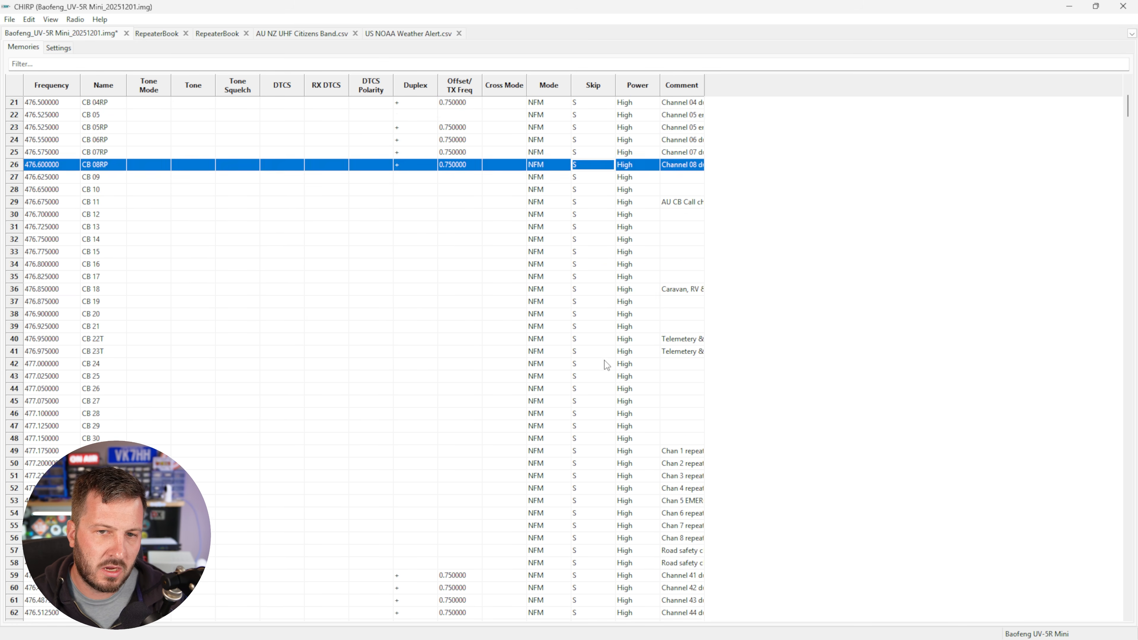
scroll(604, 364, "up", 7)
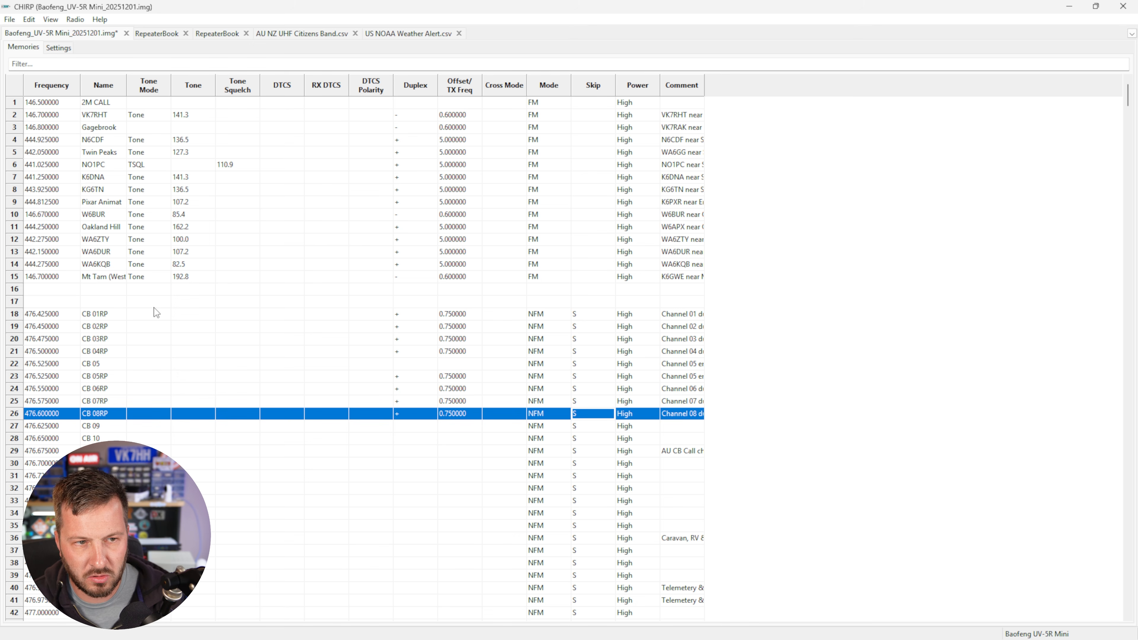
left_click(104, 140)
left_click(110, 214, "ctrl")
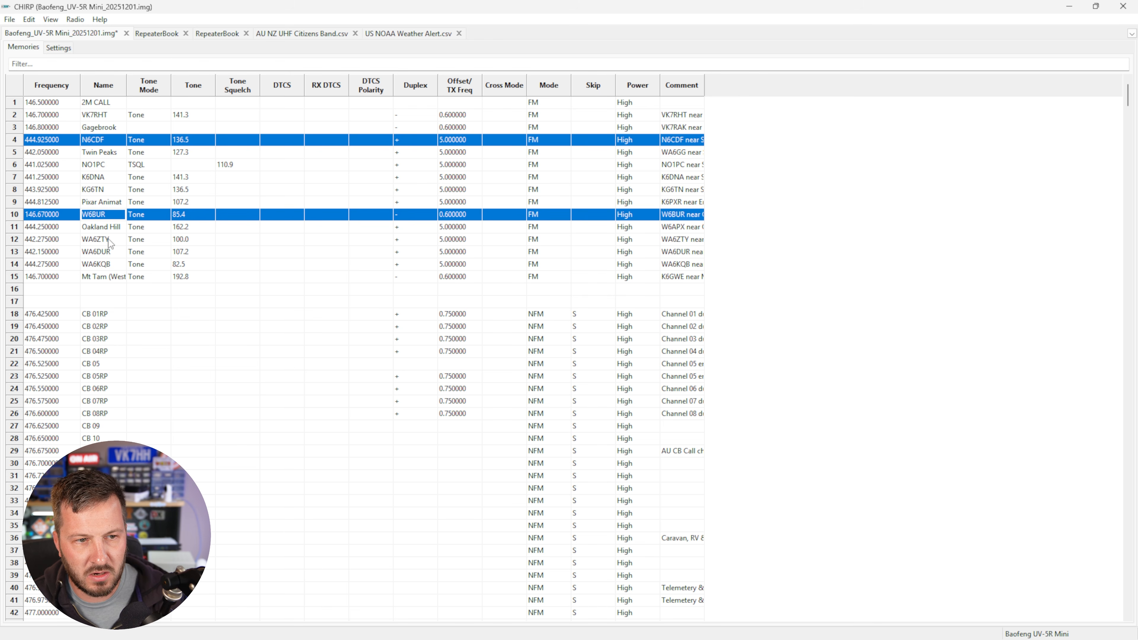
left_click(108, 239, "ctrl")
left_click(110, 264, "ctrl")
left_click(84, 192, "ctrl")
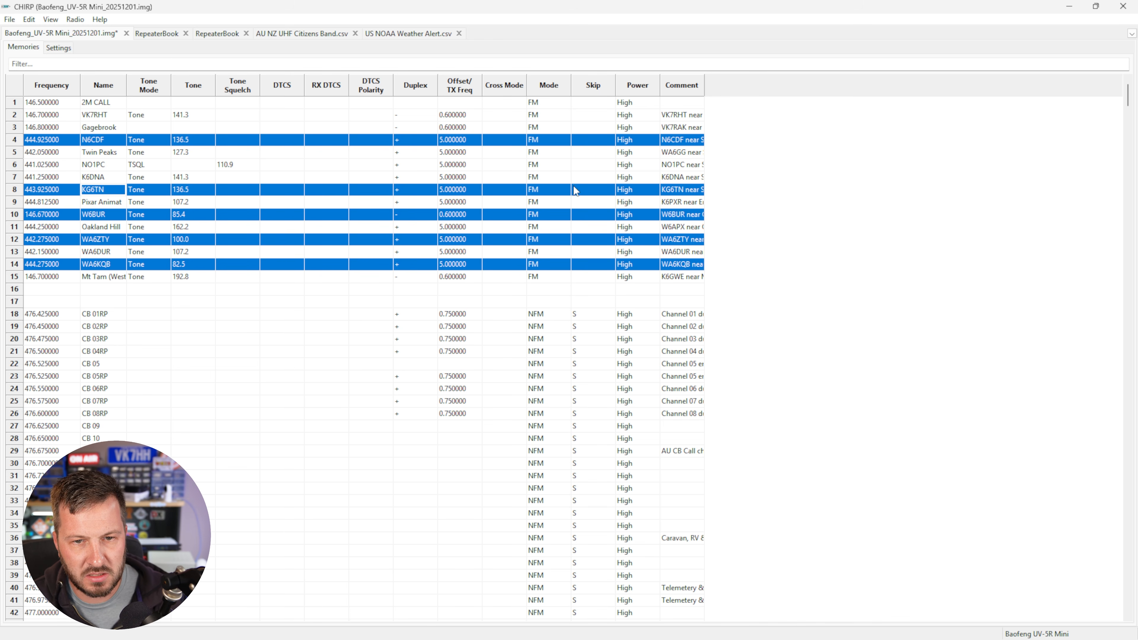
right_click(510, 187)
left_click(552, 196)
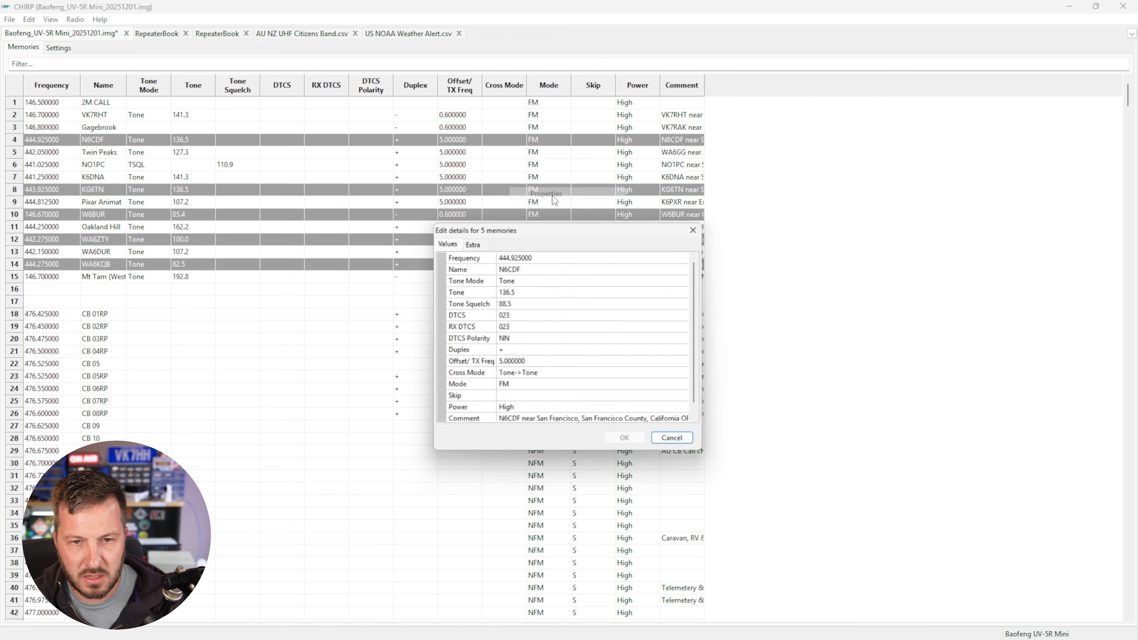
left_click(524, 398)
left_click(526, 398)
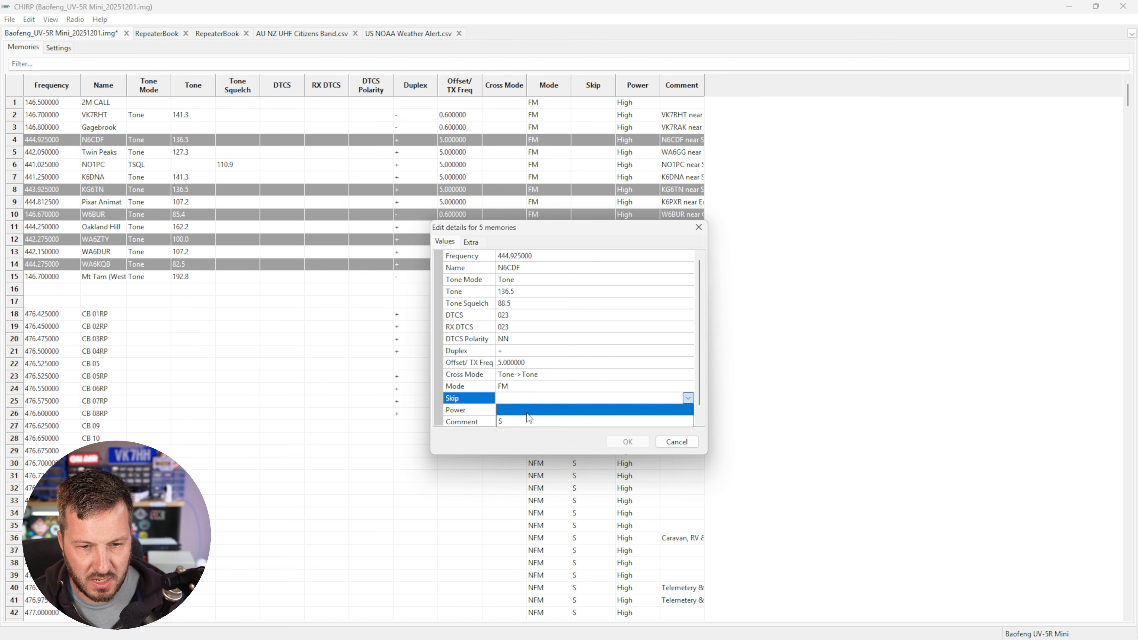
left_click(527, 411)
Set Duplex to off for the same five selected repeater memories and apply the changes
left_click(527, 354)
left_click(519, 351)
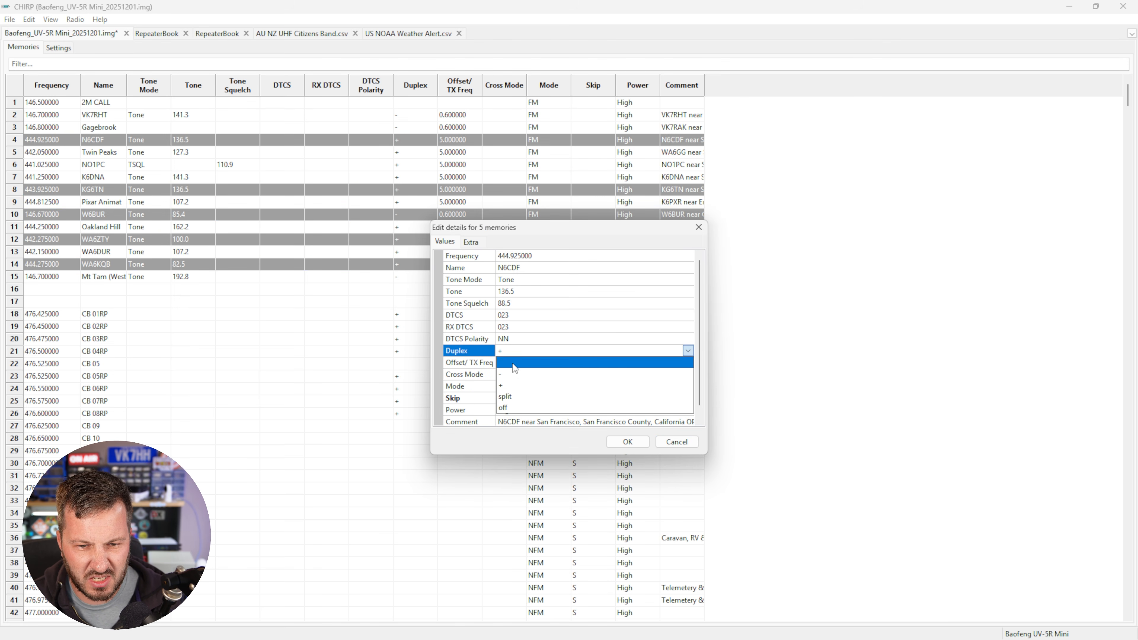
left_click(527, 406)
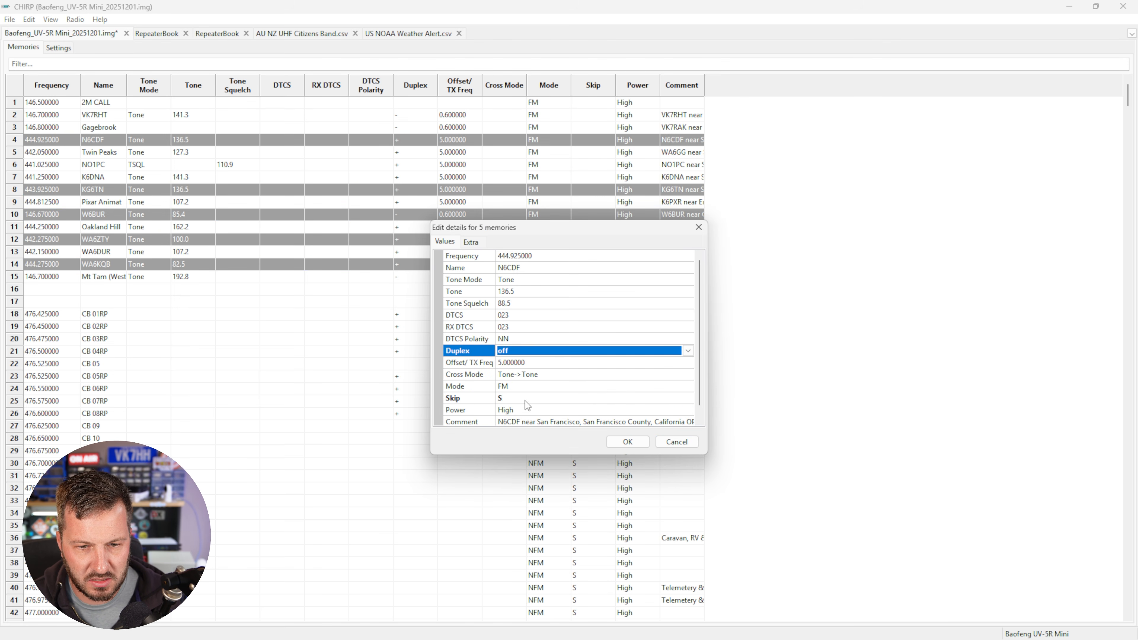
left_click(628, 441)
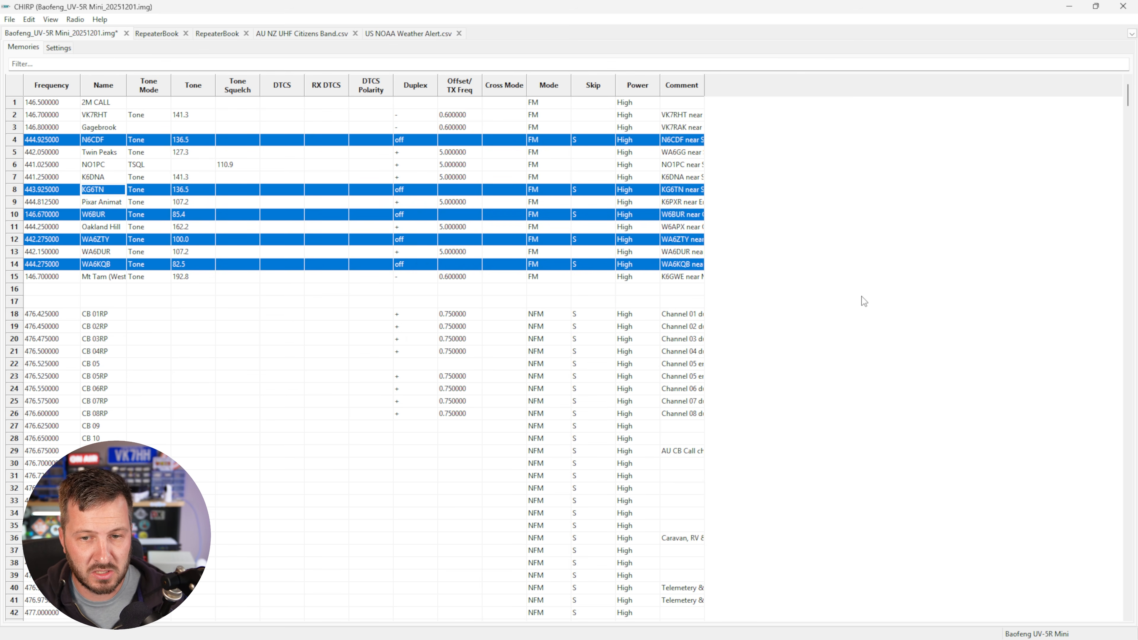
left_click(462, 276)
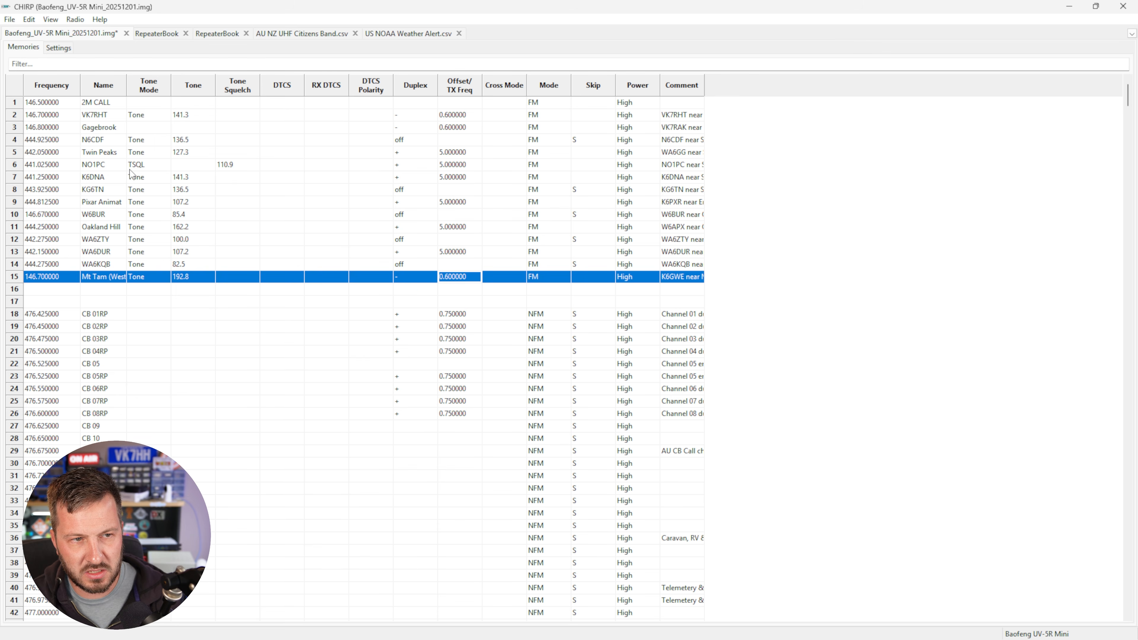
Open the US Calling Frequencies and US FRS and GMRS Channels stock configurations alongside the radio image
scroll(151, 313, "down", 8)
scroll(170, 332, "up", 8)
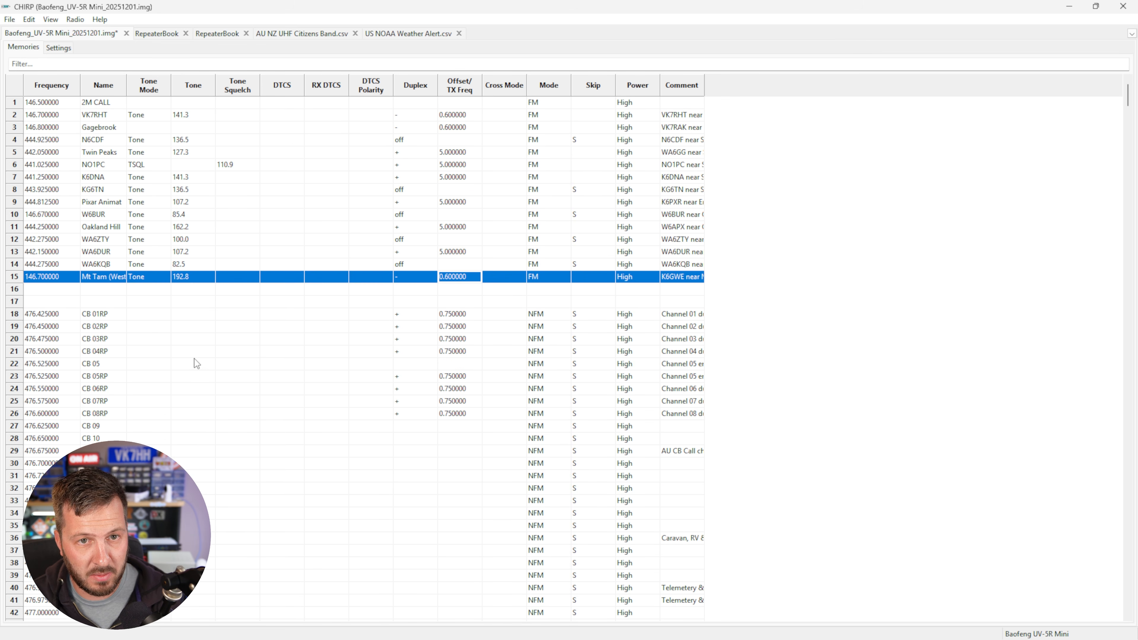
left_click(10, 19)
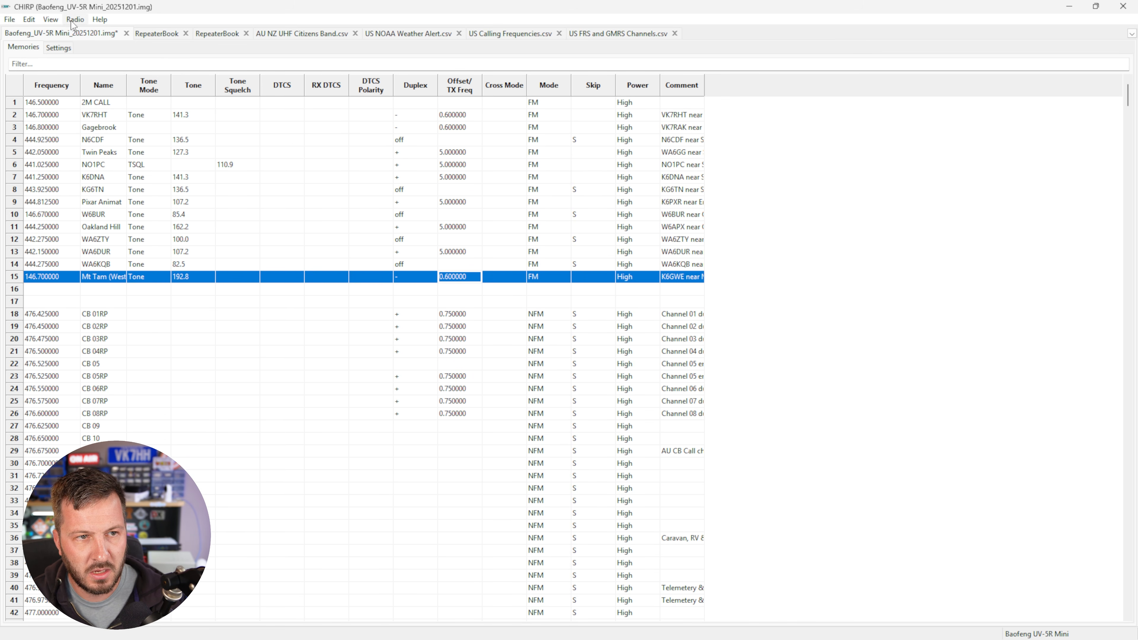
Set the bandplan to Australian Amateur Band Plan
left_click(74, 20)
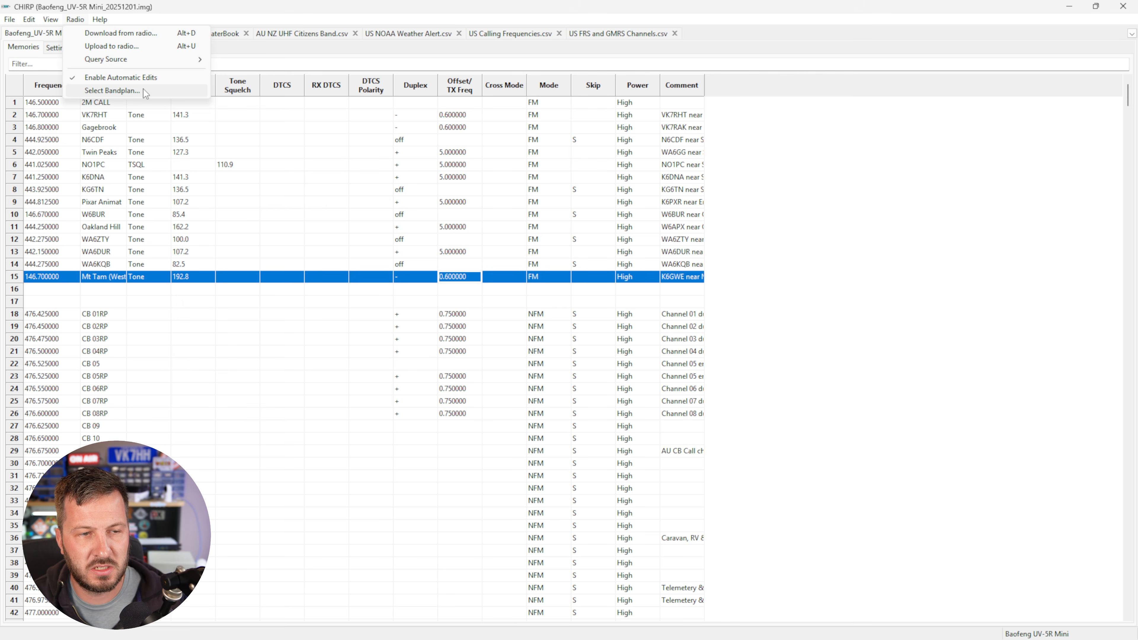
left_click(117, 90)
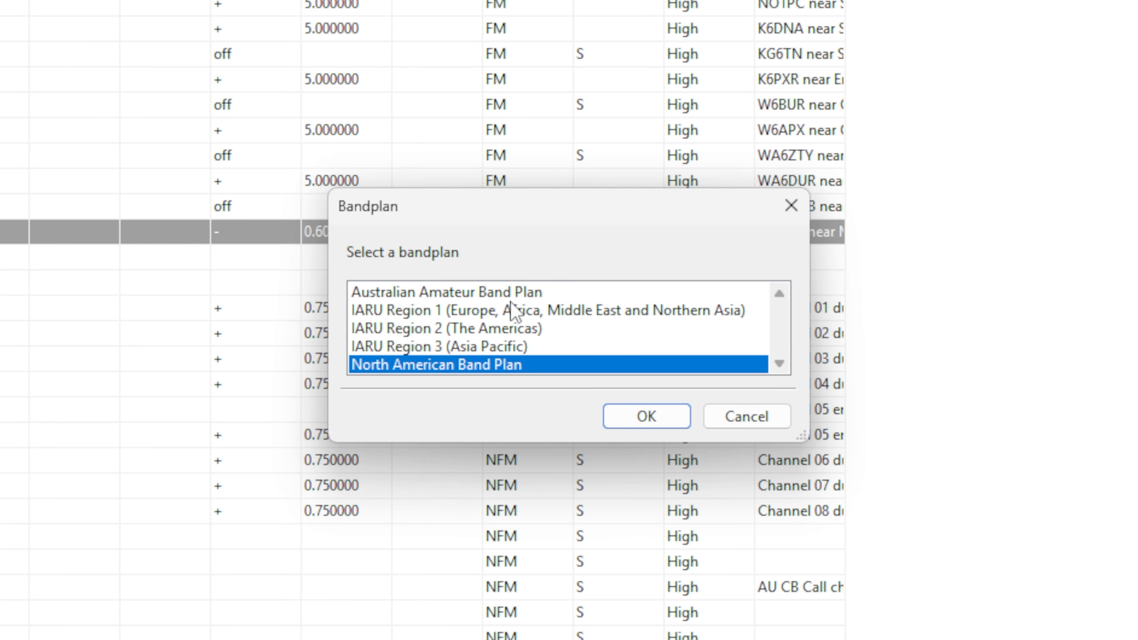
left_click(445, 295)
left_click(646, 421)
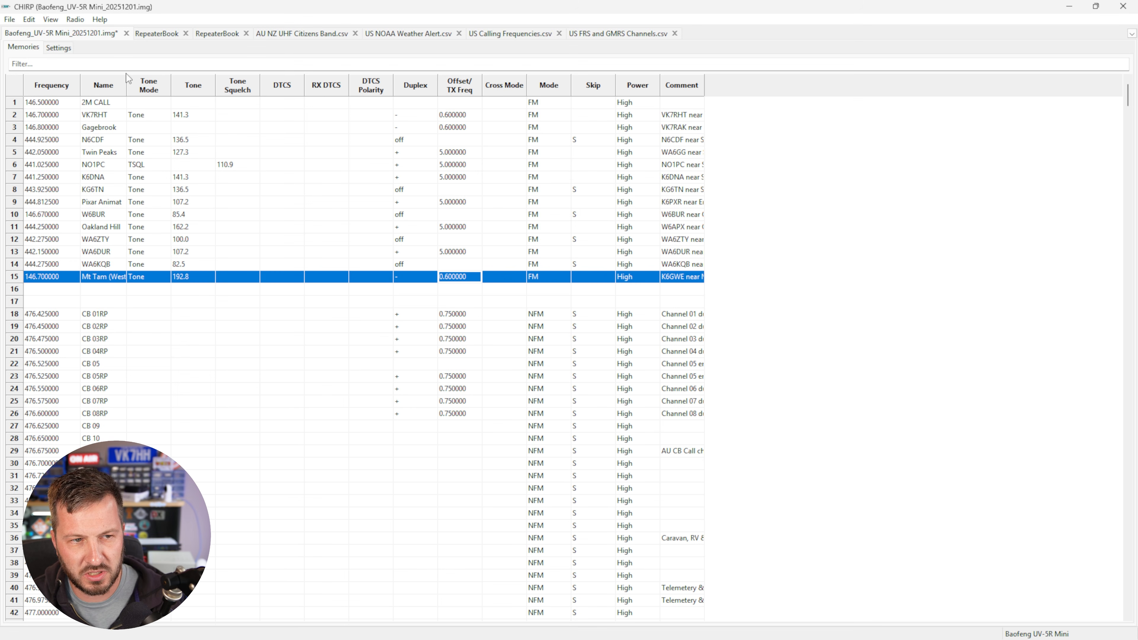
left_click(75, 19)
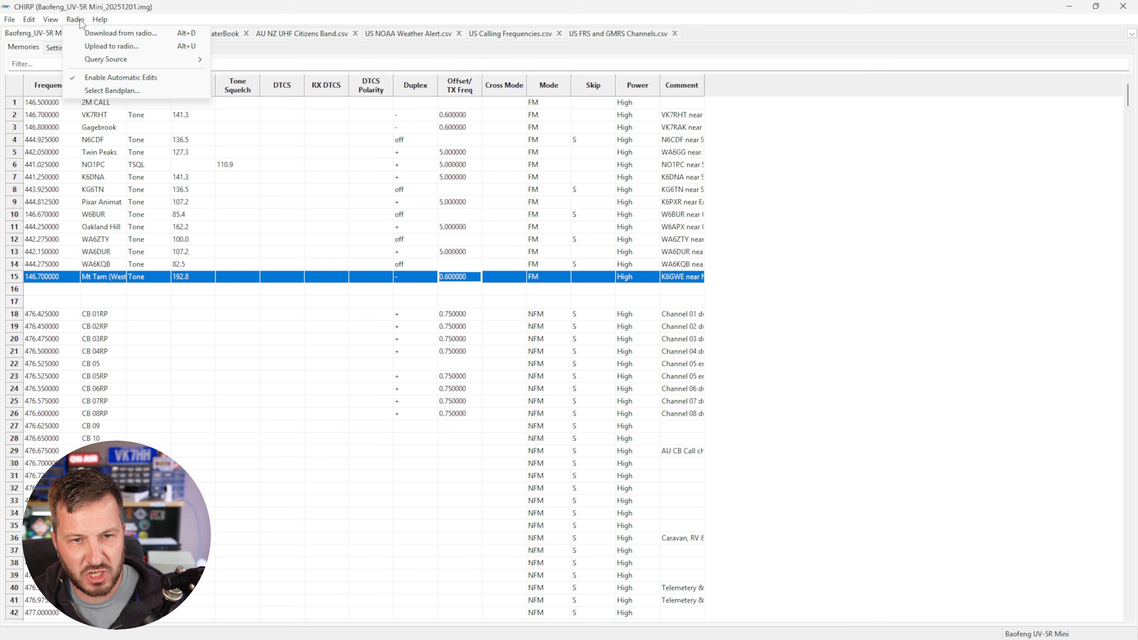
left_click(79, 19)
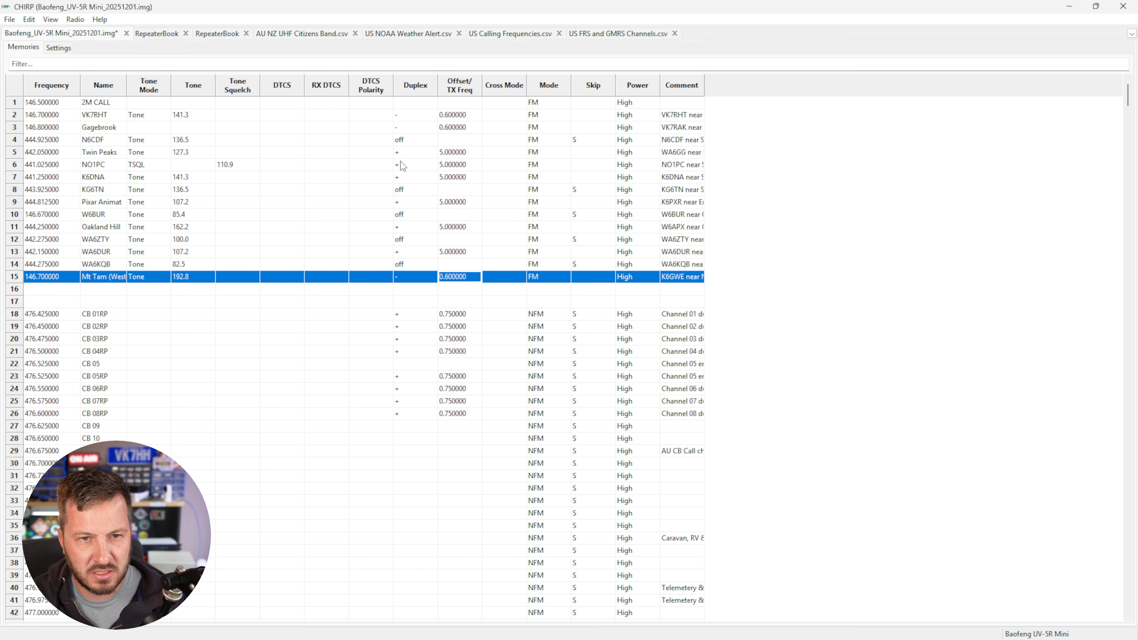
left_click(50, 19)
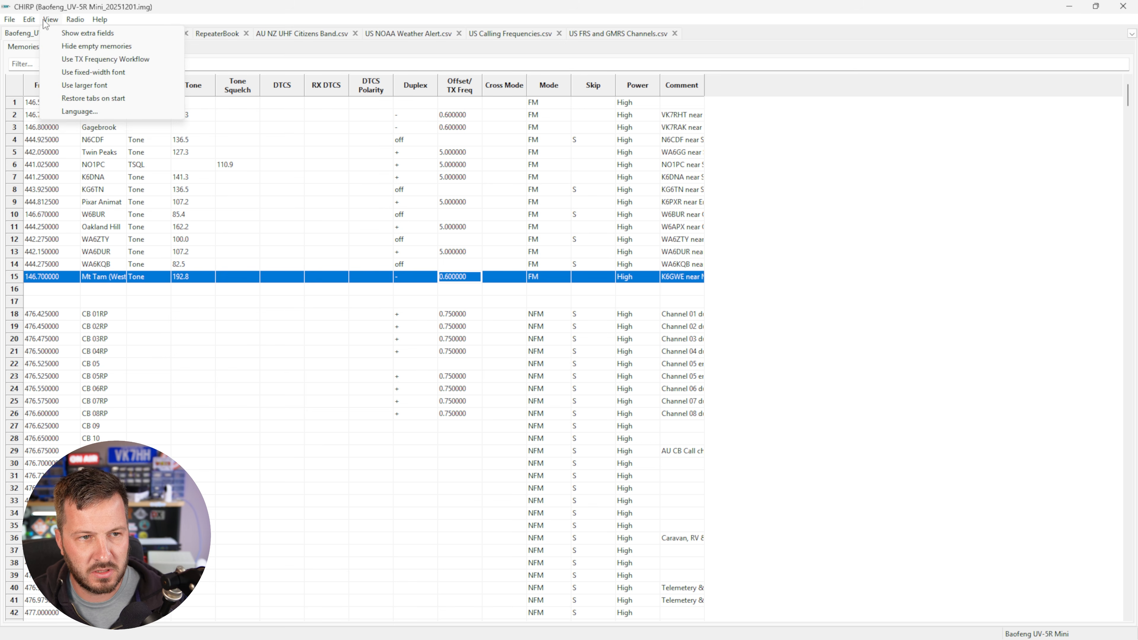
Save the radio image as a new file named Baofeng_UV-5R Mini_20251201-NEW.img in the Documents folder
mouse_move(28, 21)
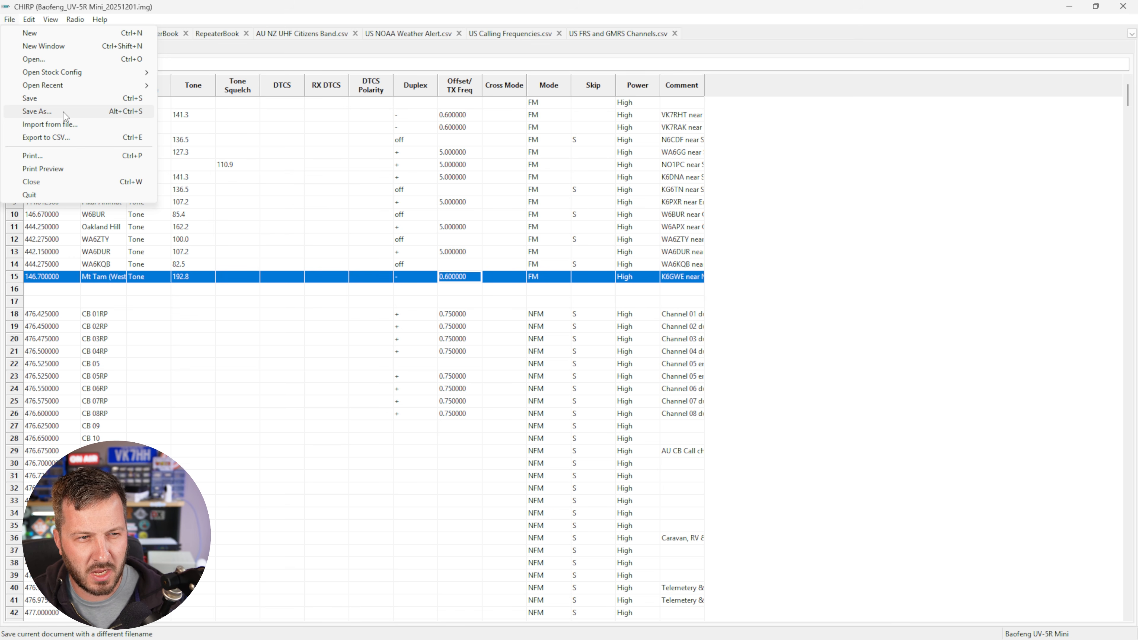
left_click(63, 112)
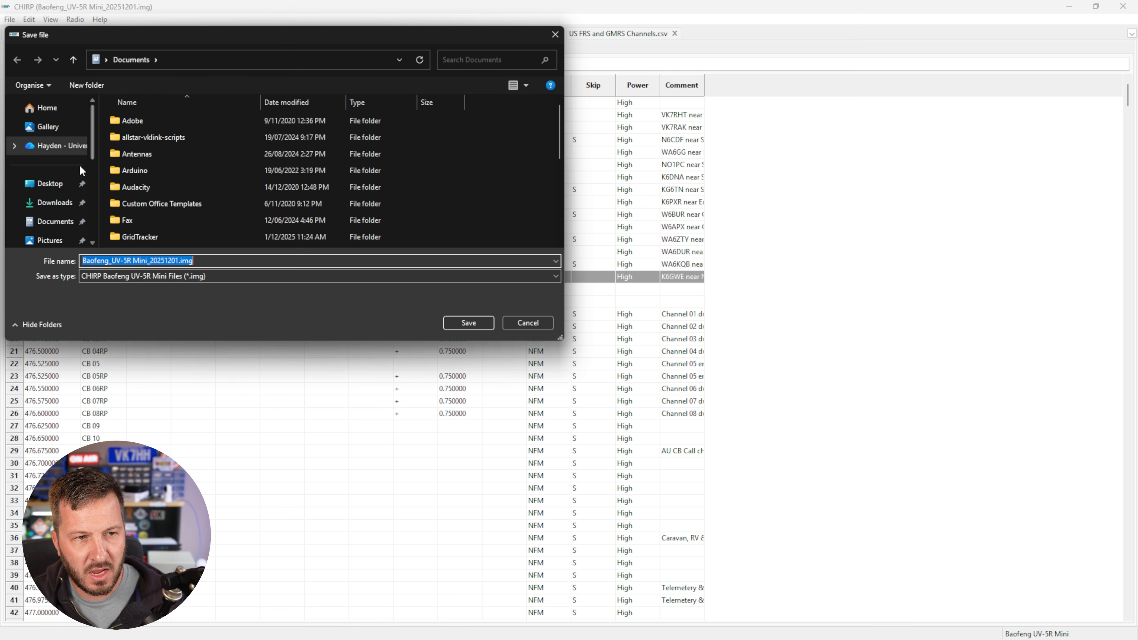
left_click(55, 221)
left_click(180, 261)
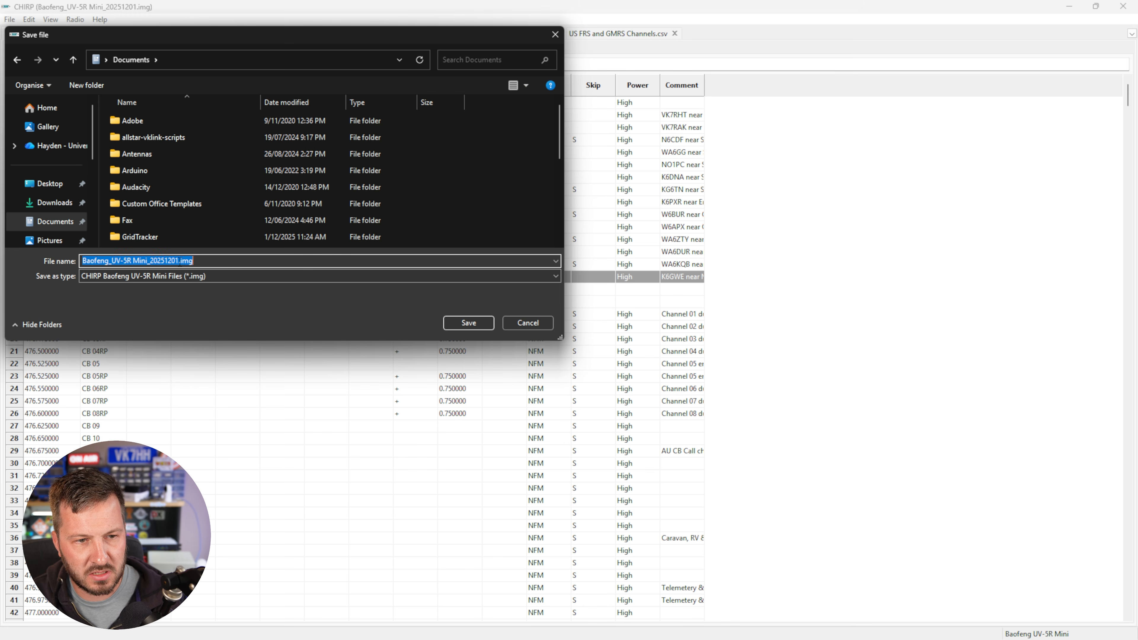
left_click(180, 261)
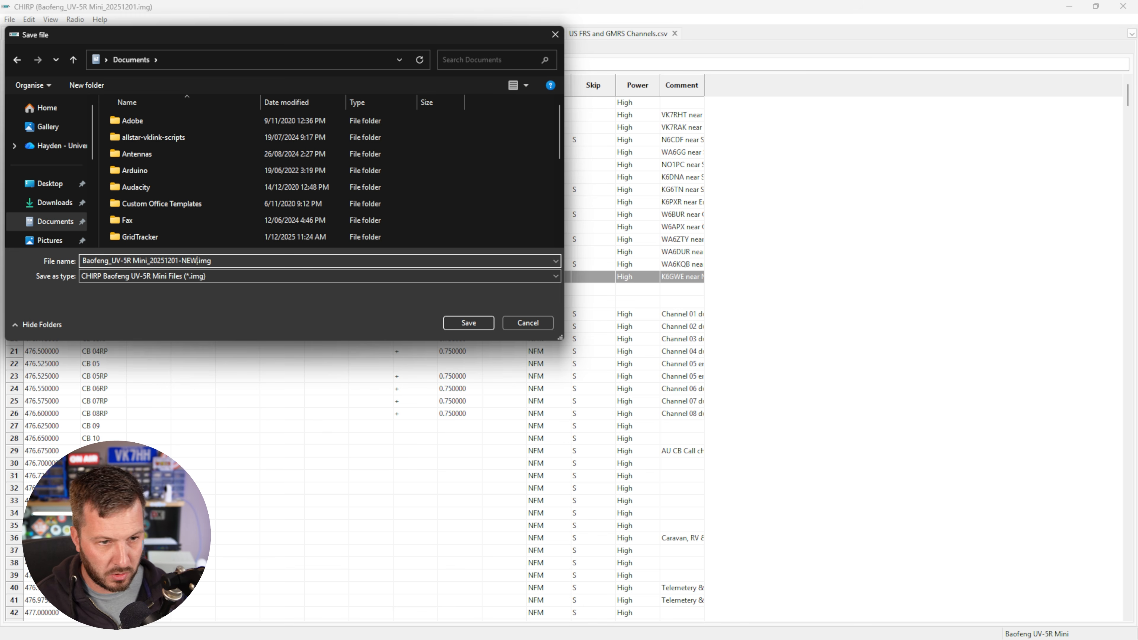
left_click(468, 322)
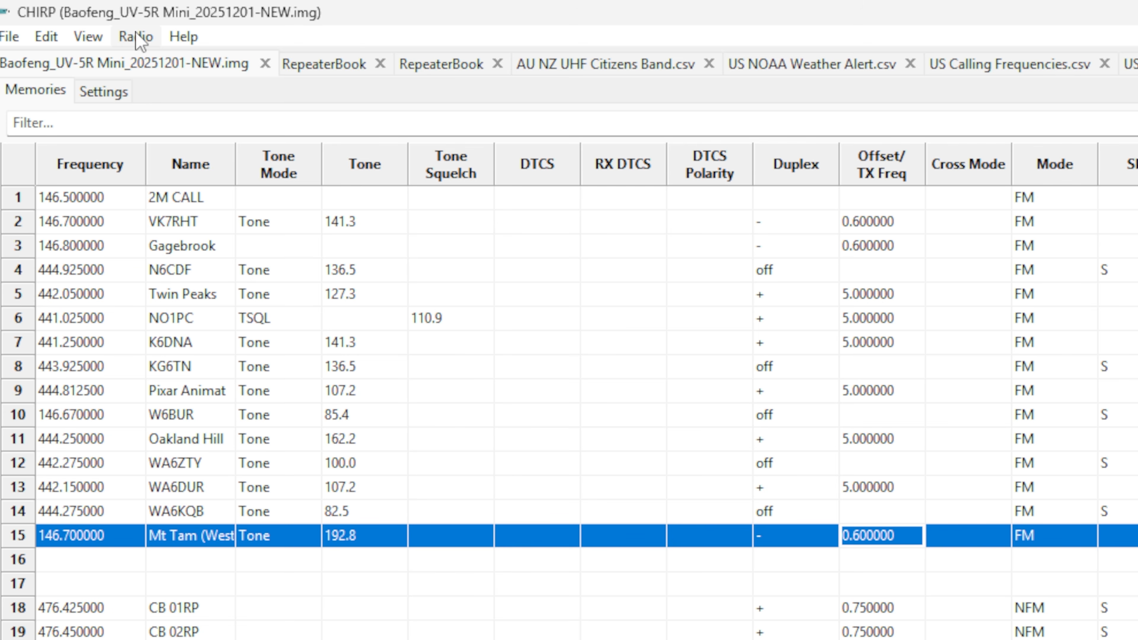
Upload the edited image to the Baofeng UV-5R Mini through COM5, accepting the upload instructions
left_click(75, 20)
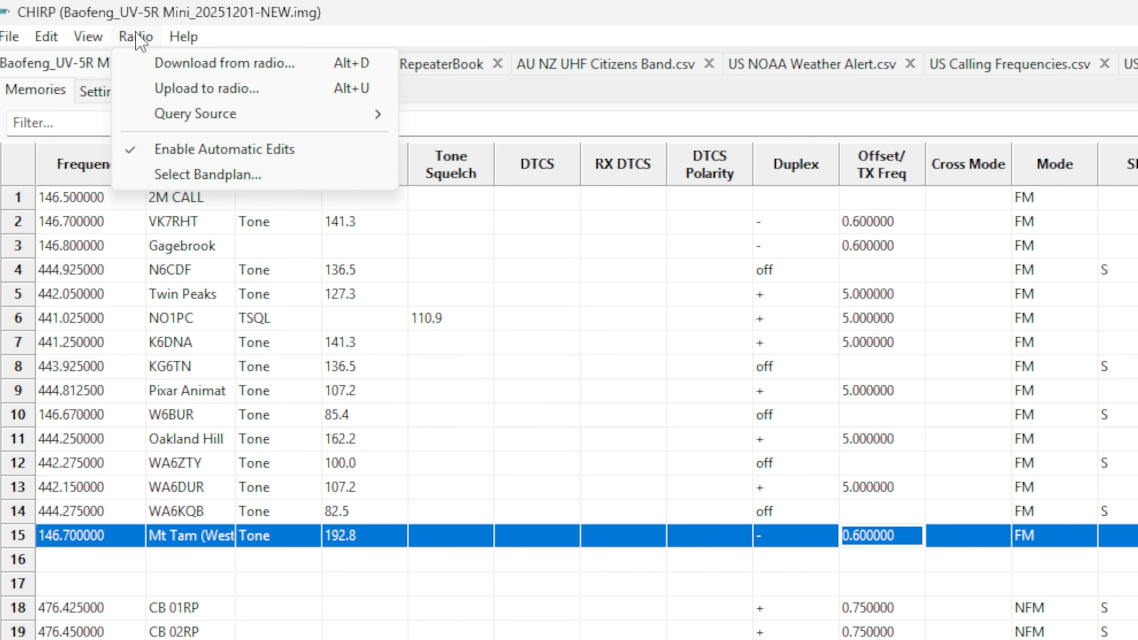
left_click(204, 89)
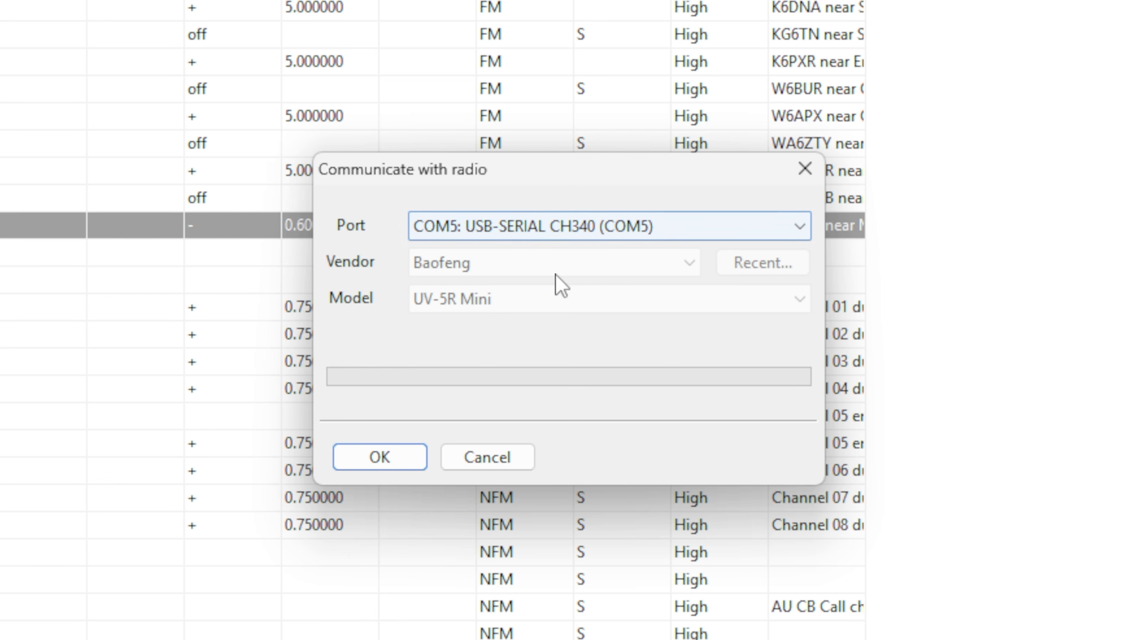
left_click(408, 459)
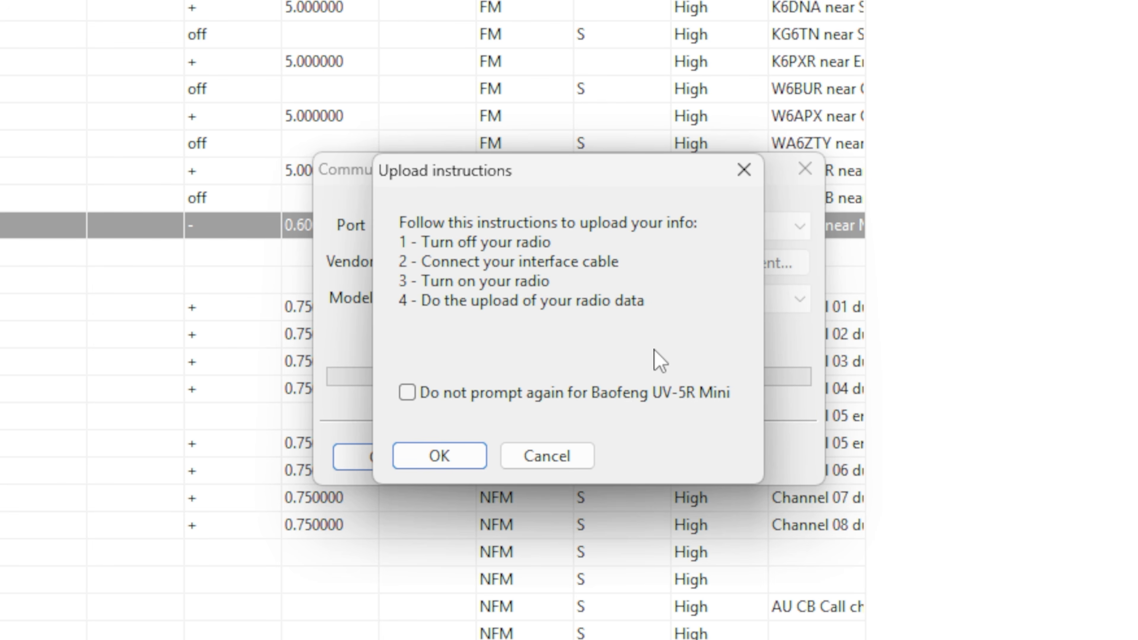
left_click(437, 466)
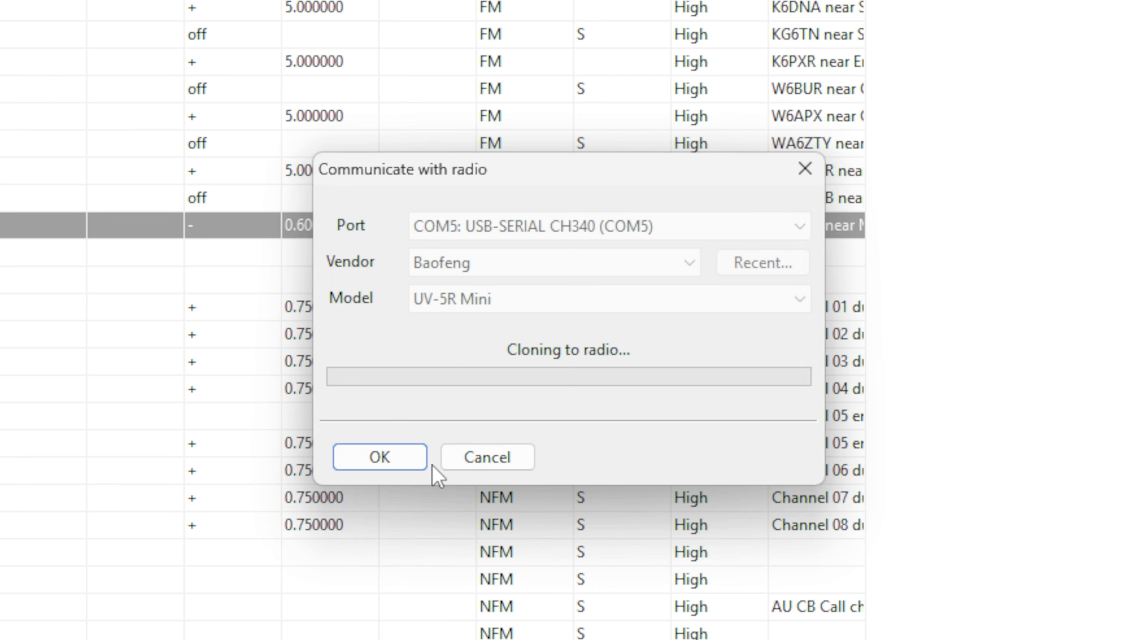